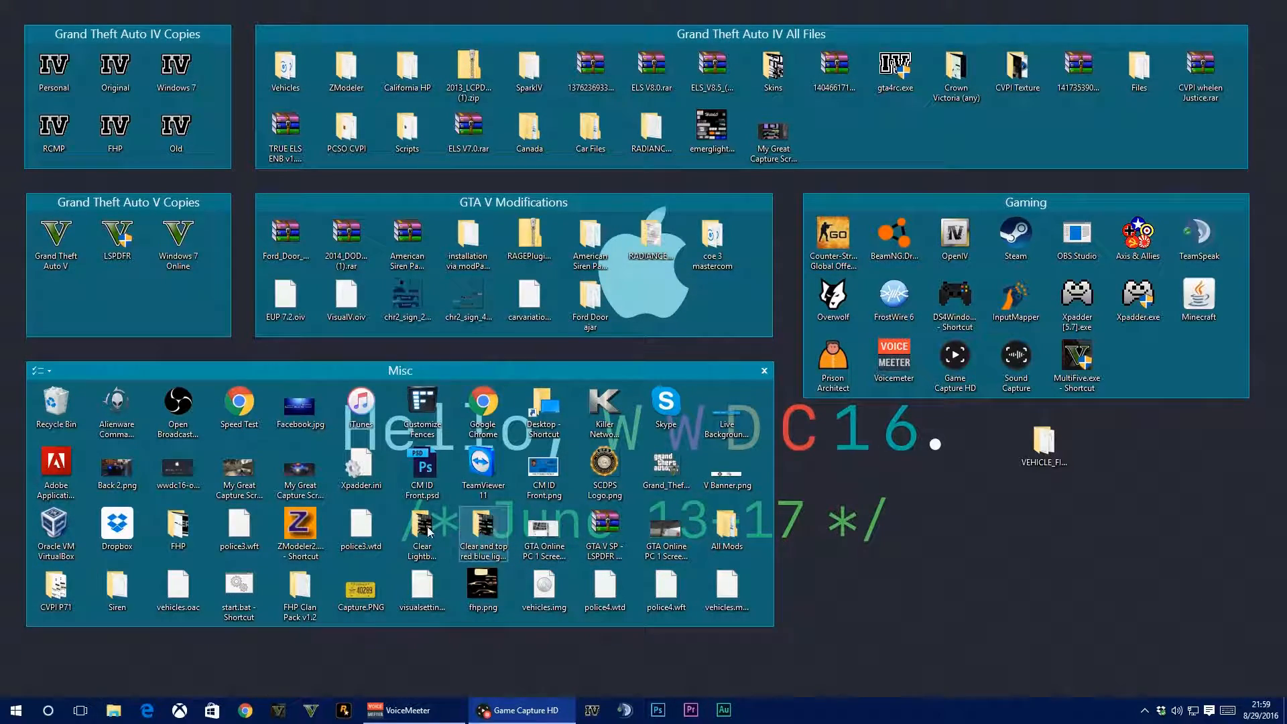
# Open ZModeler and add all textures from the GTA IV Dev Veshare folder, leaving out the Truck subfolder
pyautogui.doubleClick(295, 526)
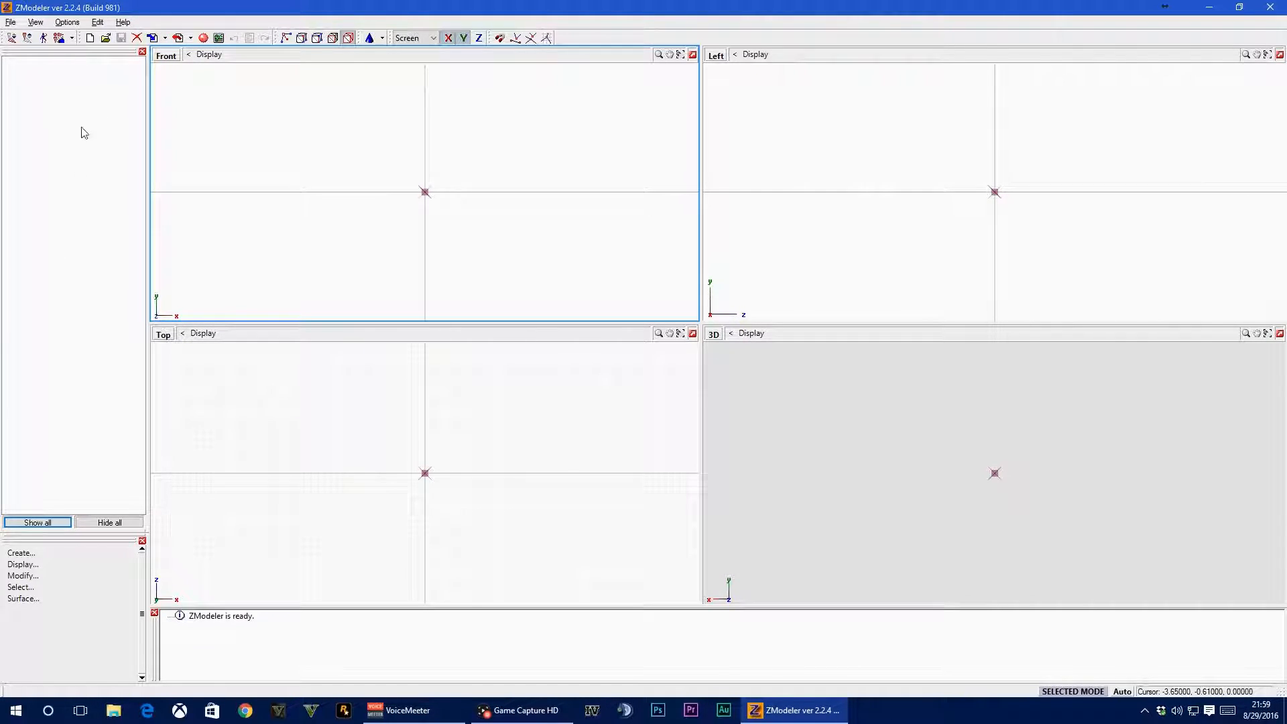
pyautogui.click(214, 39)
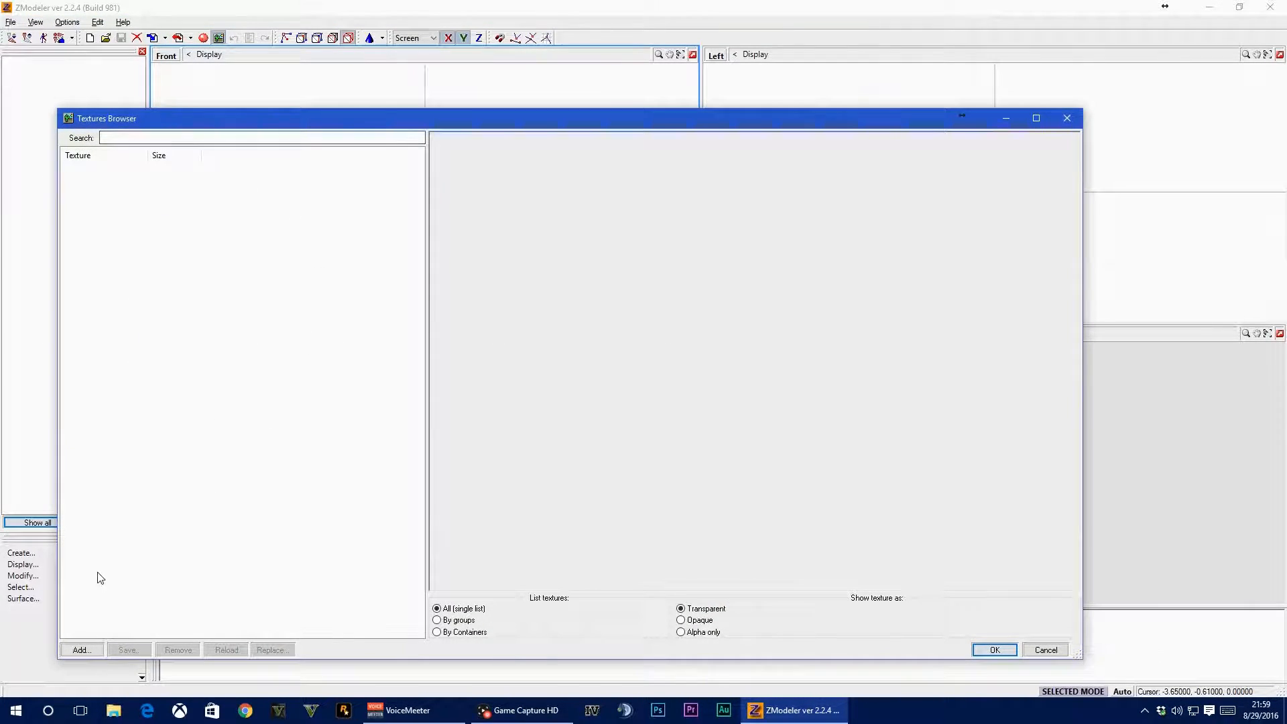
pyautogui.click(77, 650)
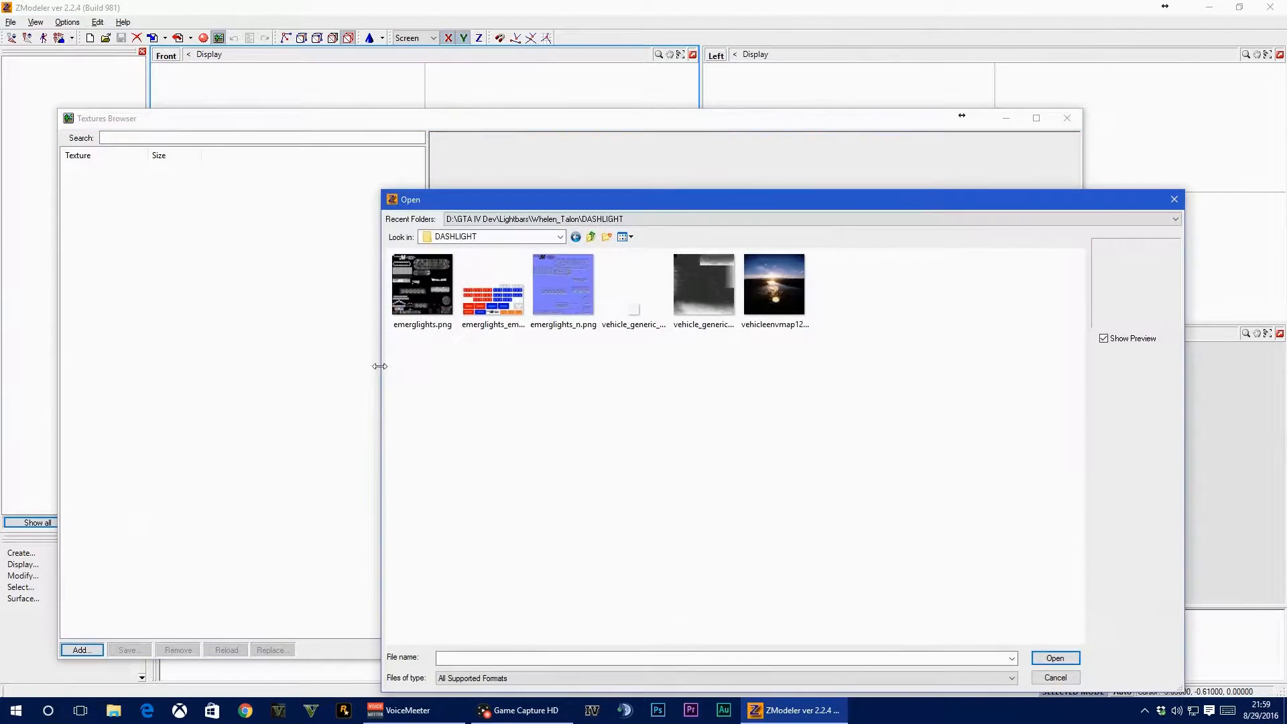
pyautogui.click(592, 237)
pyautogui.click(592, 237)
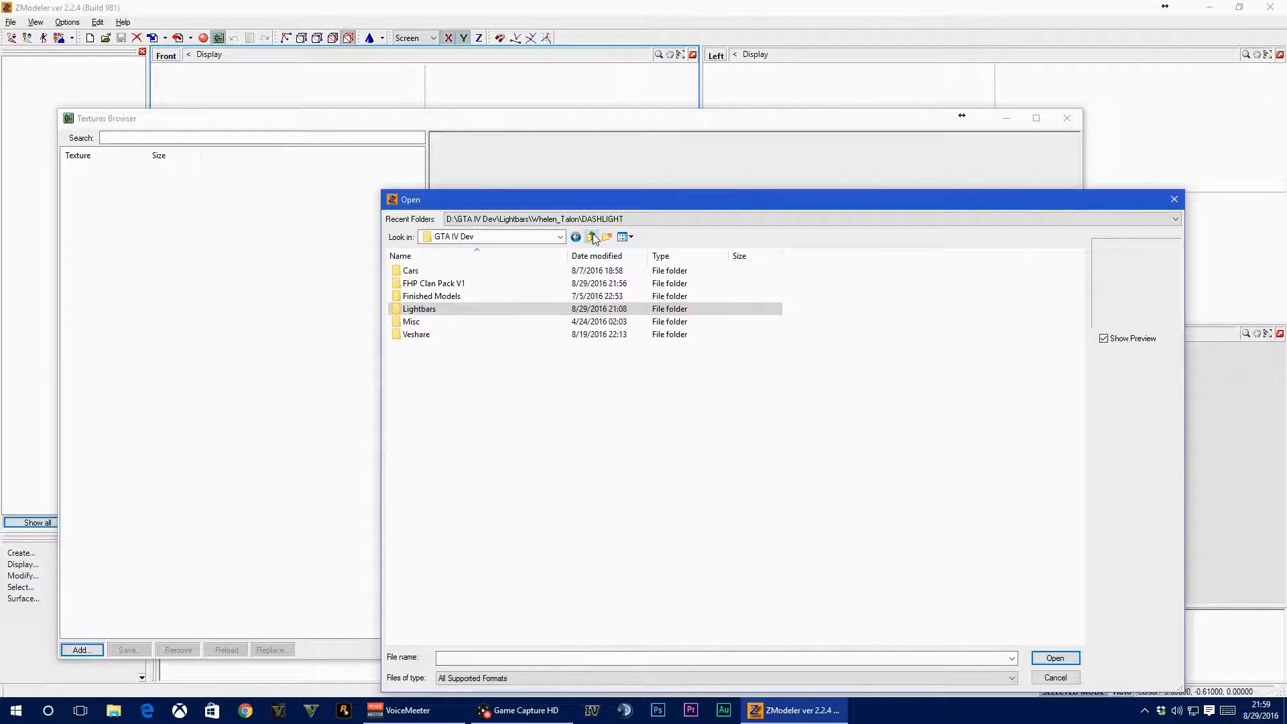
pyautogui.doubleClick(445, 337)
pyautogui.moveTo(1033, 561); pyautogui.dragTo(376, 315)
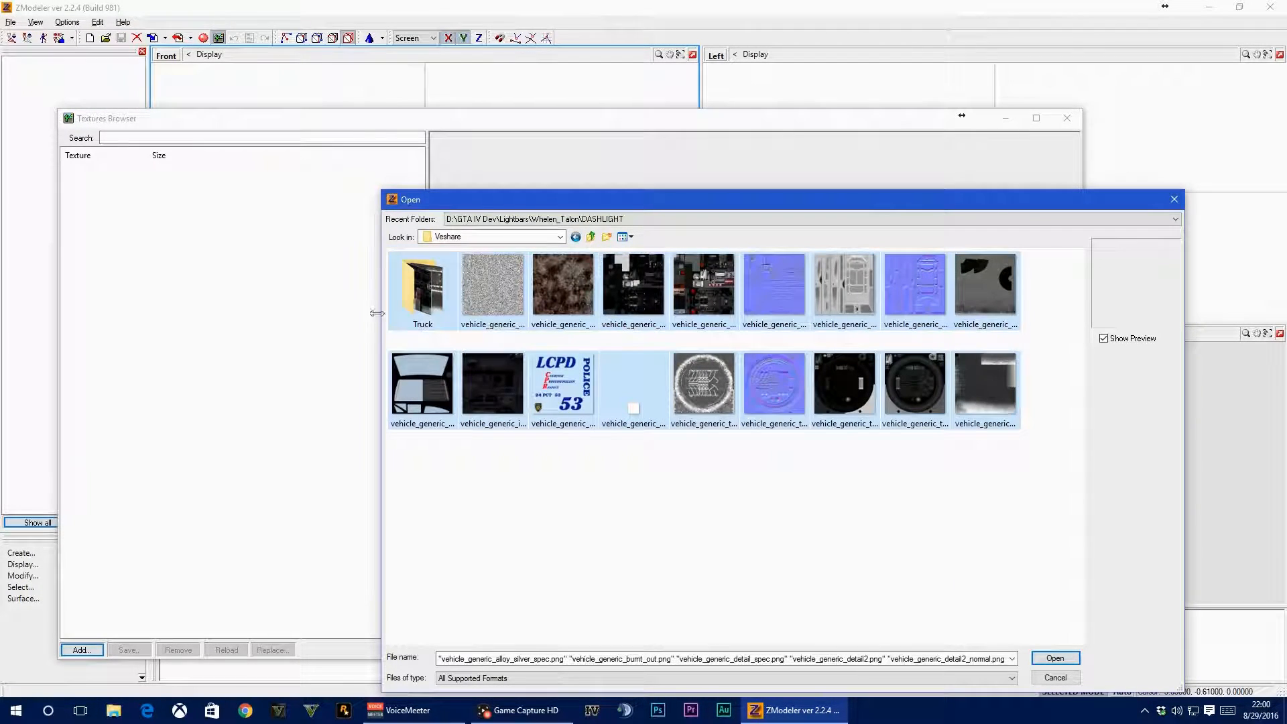
pyautogui.keyDown('ctrl'); pyautogui.click(429, 288); pyautogui.keyUp('ctrl')
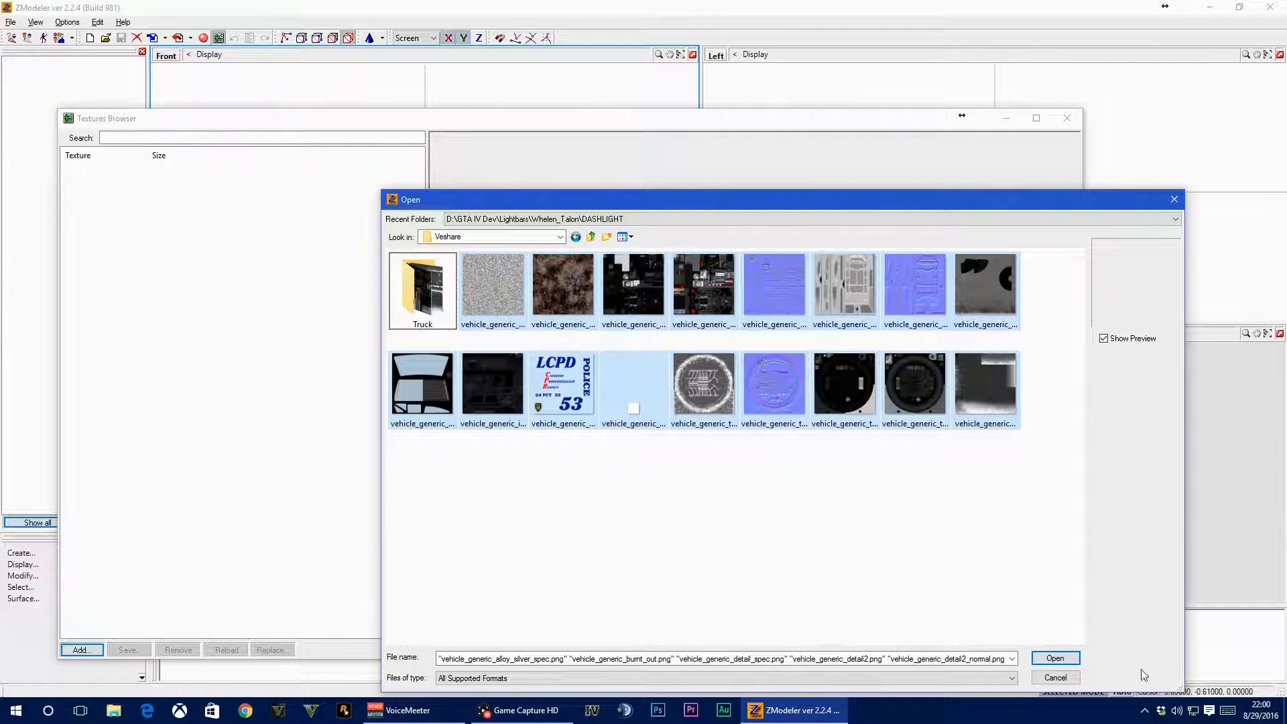
pyautogui.click(1055, 658)
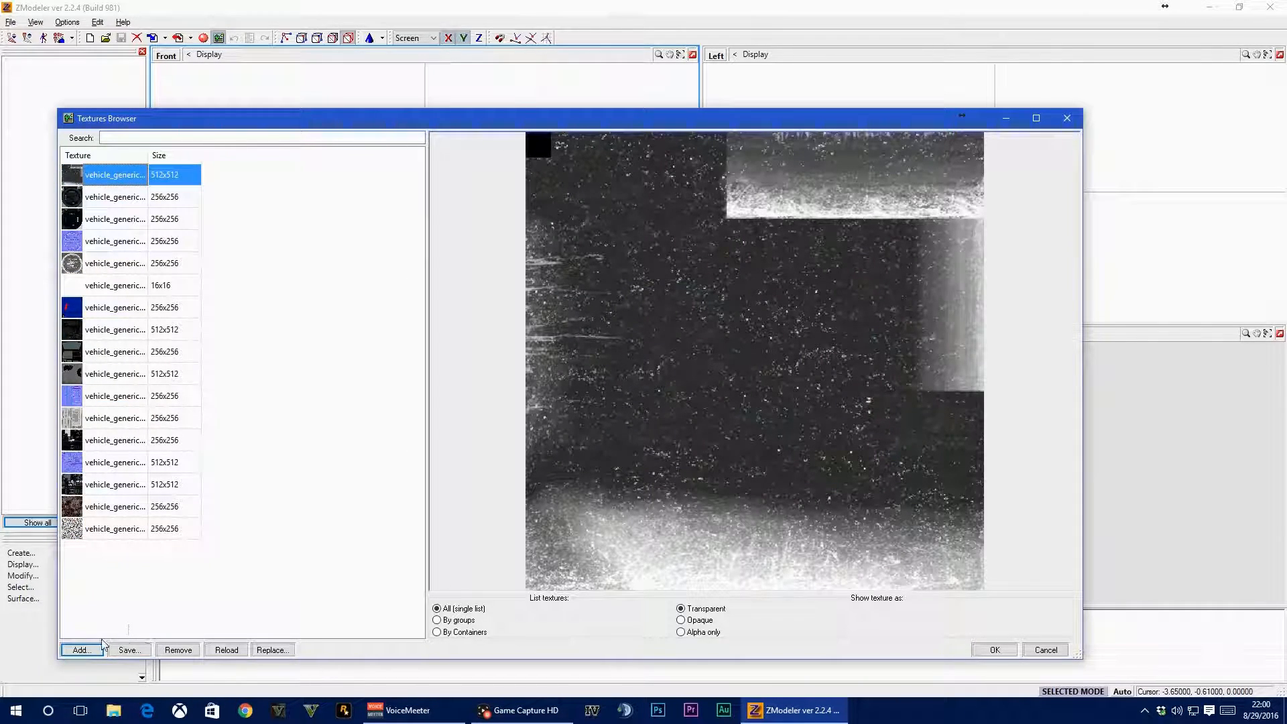
# Add all textures from the Textures folder of the Ford 2008 CVPI - Unlocked V3.5 car
pyautogui.click(81, 650)
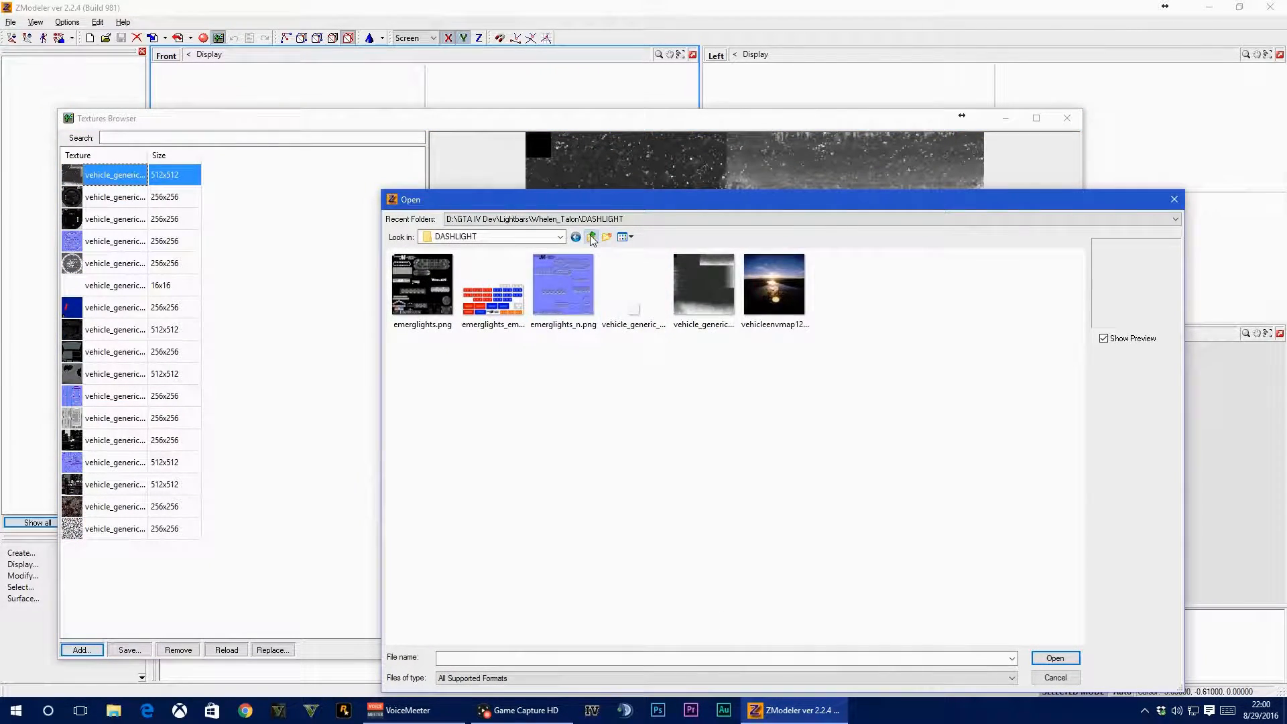
pyautogui.doubleClick(591, 238)
pyautogui.click(591, 238)
pyautogui.doubleClick(474, 271)
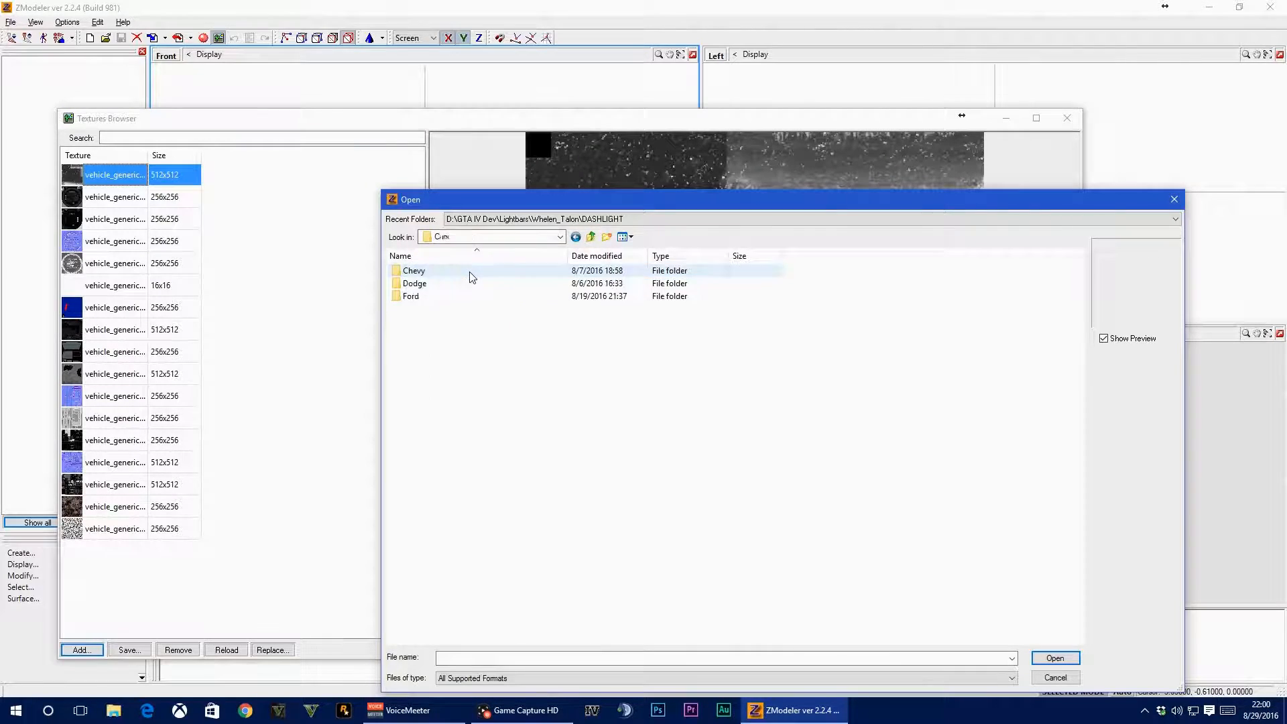
pyautogui.doubleClick(448, 299)
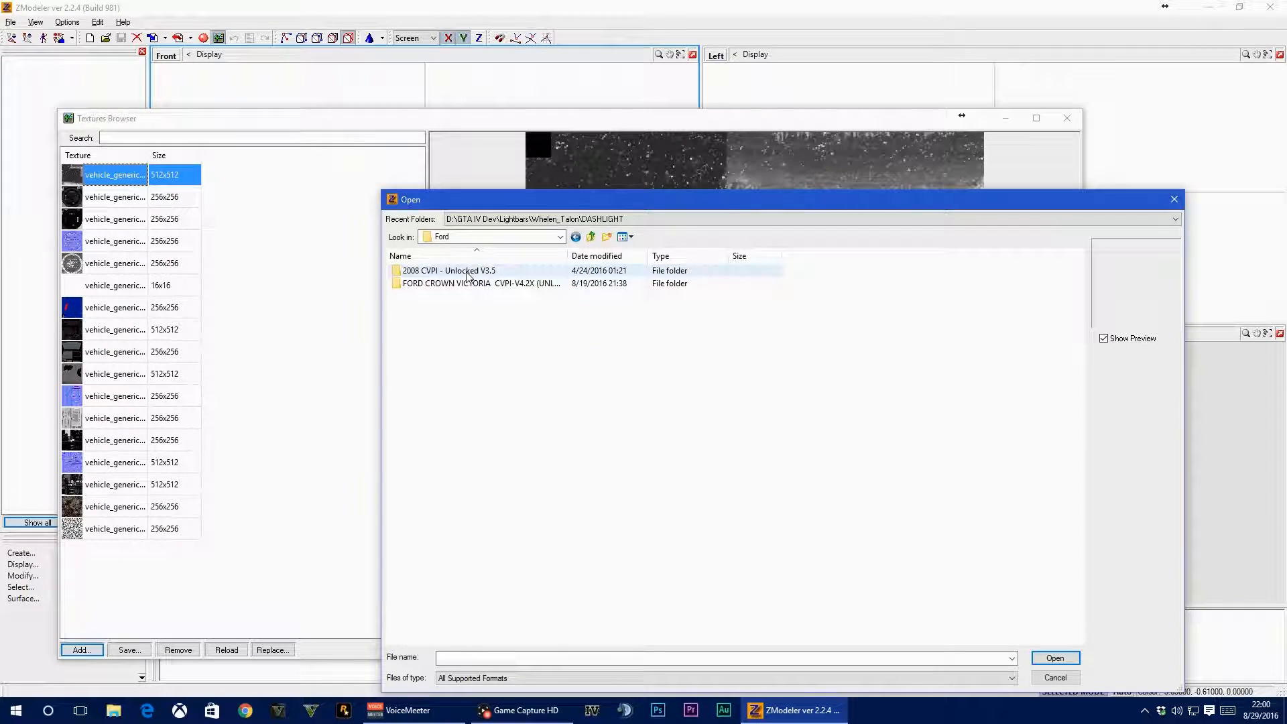
pyautogui.doubleClick(468, 272)
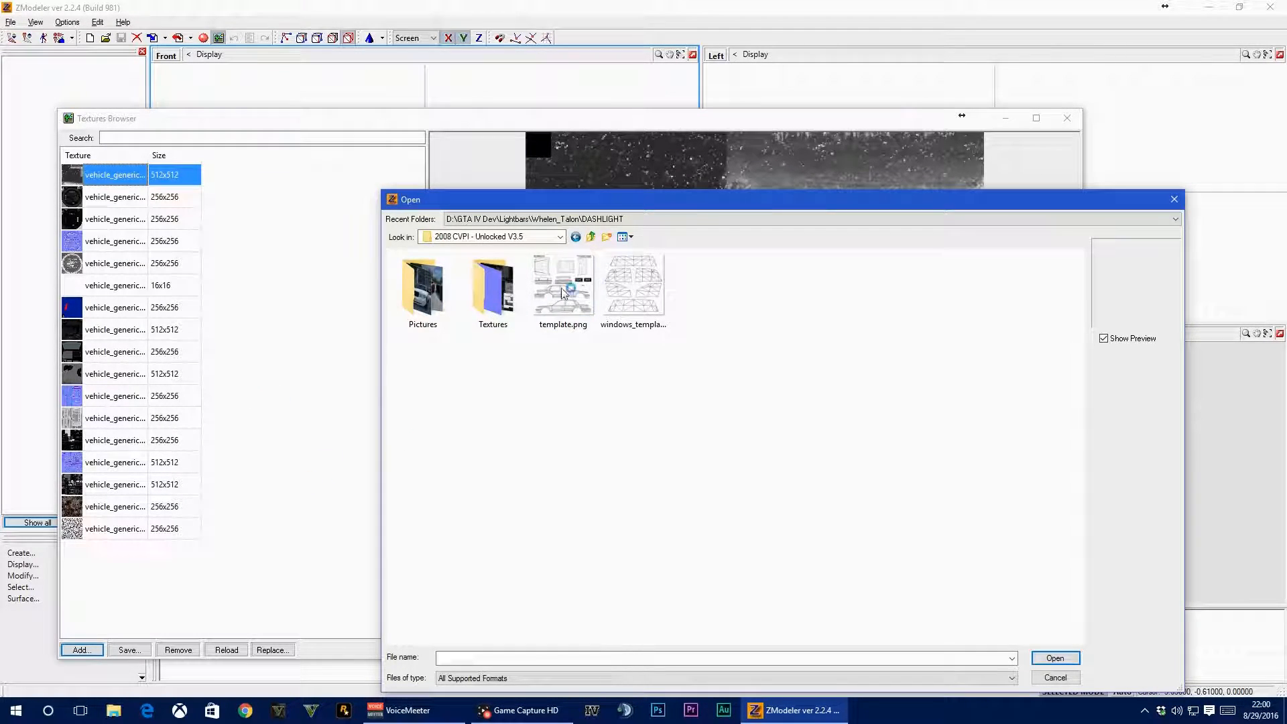
pyautogui.click(482, 296)
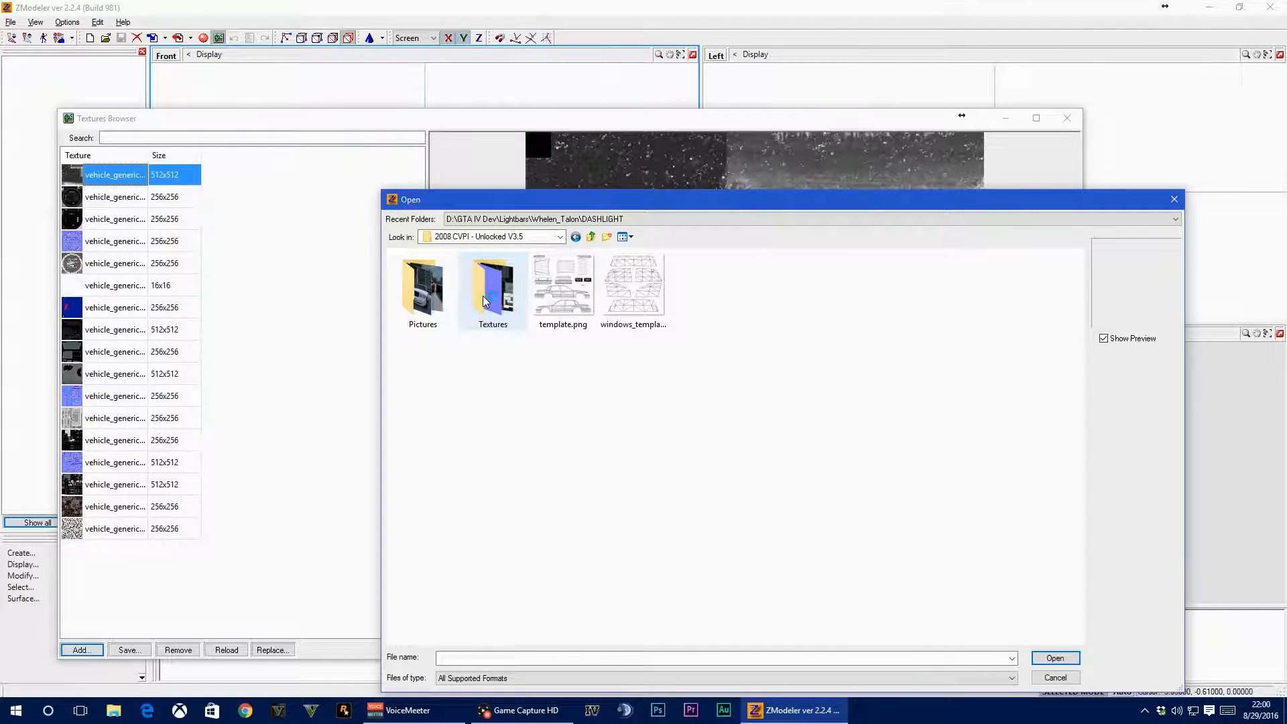
pyautogui.doubleClick(518, 278)
pyautogui.moveTo(1070, 605); pyautogui.dragTo(386, 248)
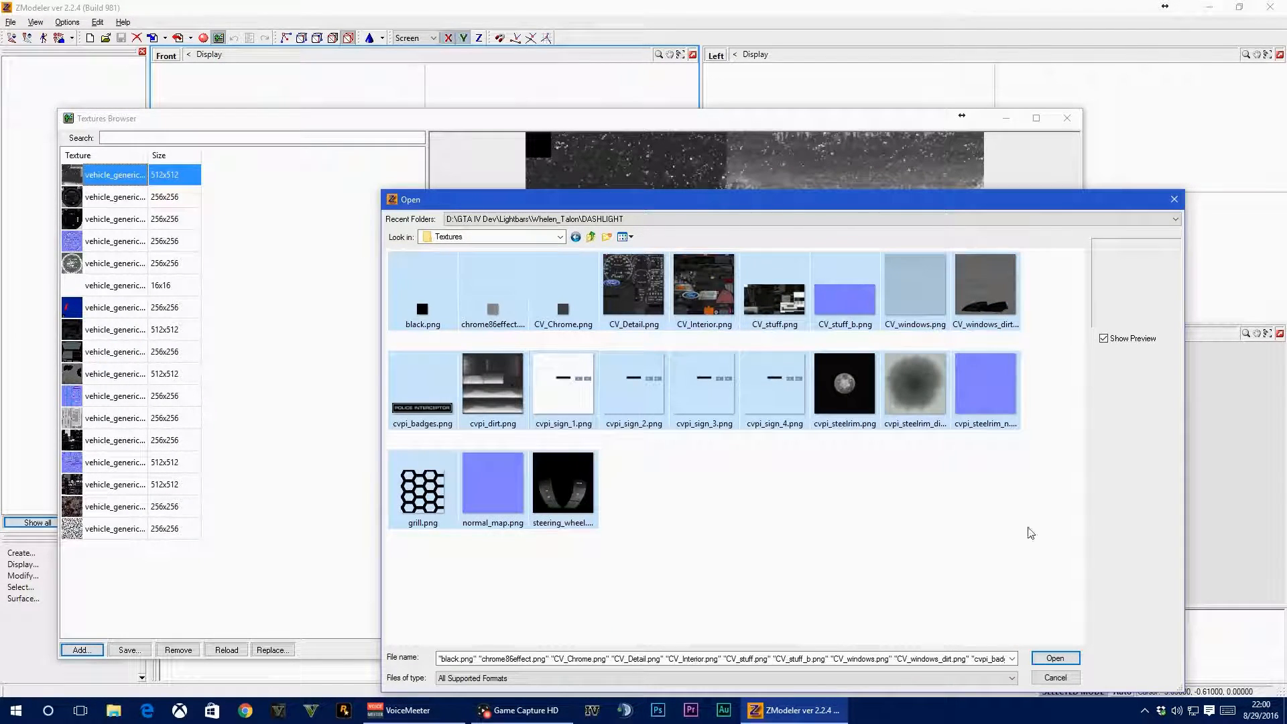
pyautogui.click(1054, 659)
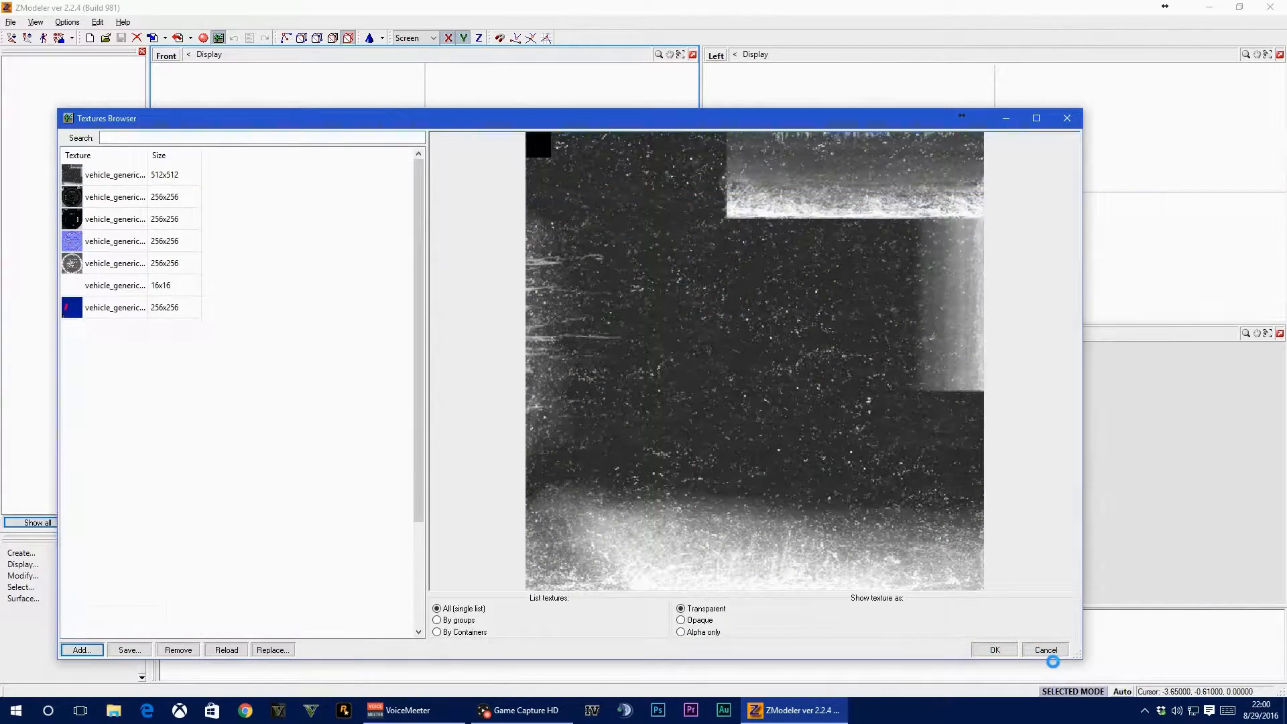
pyautogui.moveTo(422, 325); pyautogui.dragTo(405, 206)
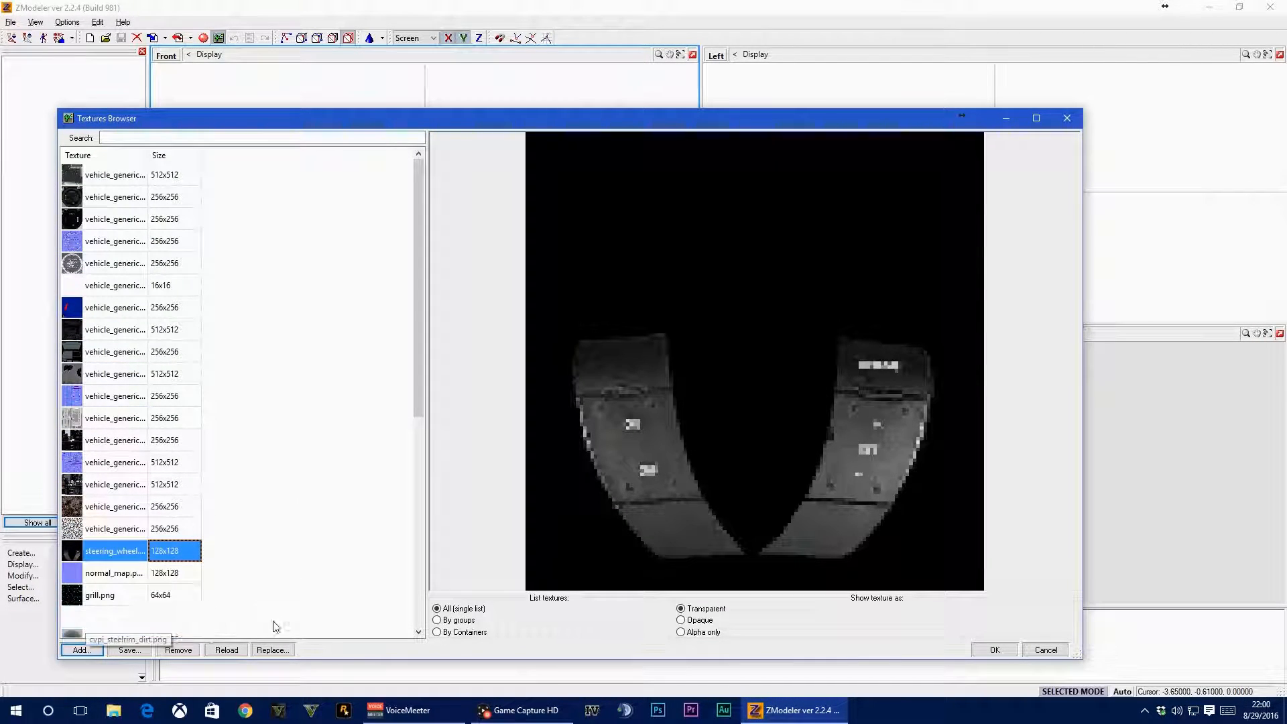
# Add all five lightbar textures from the Whelen Liberty lightbar's Model & Textures folder
pyautogui.click(64, 649)
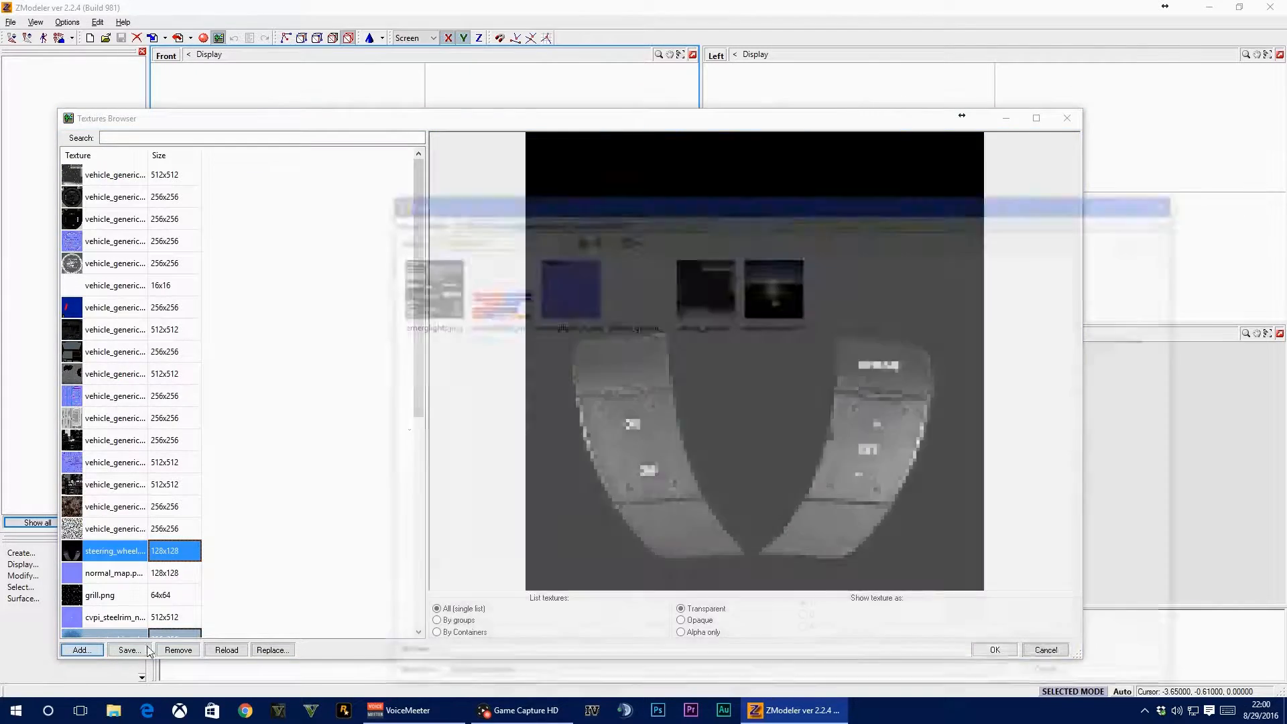
pyautogui.click(590, 237)
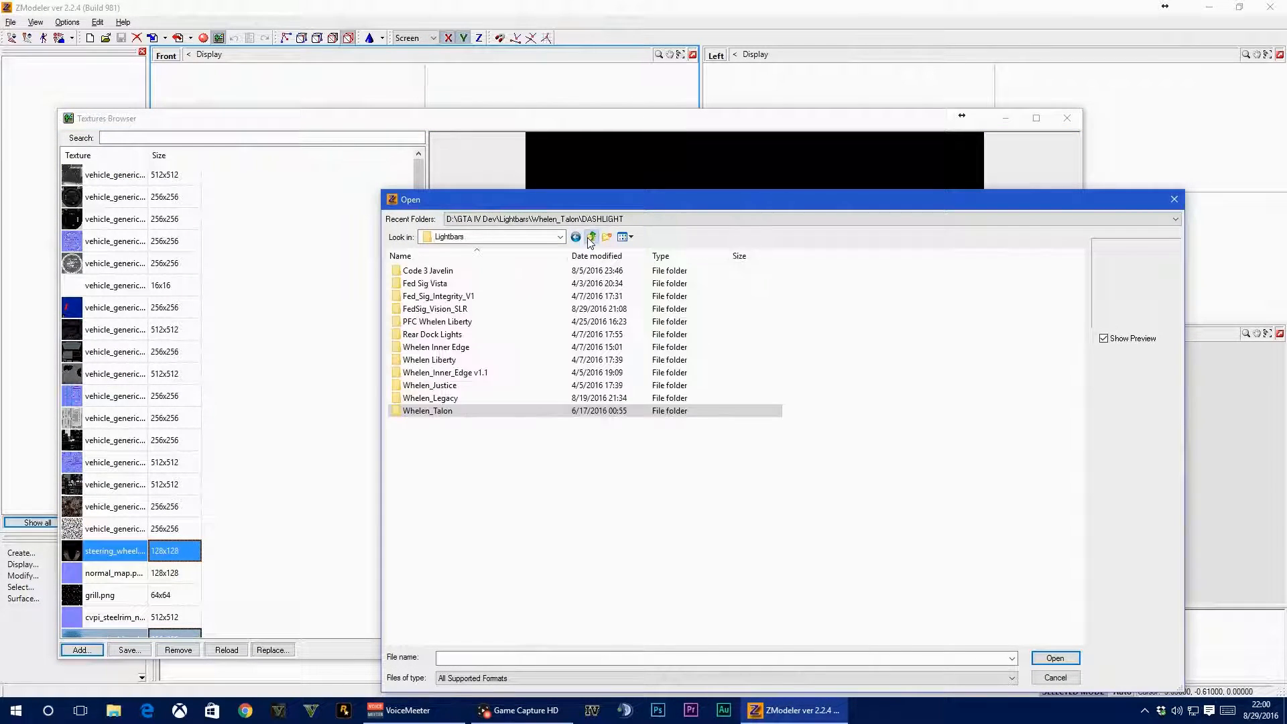
pyautogui.doubleClick(434, 360)
pyautogui.doubleClick(462, 270)
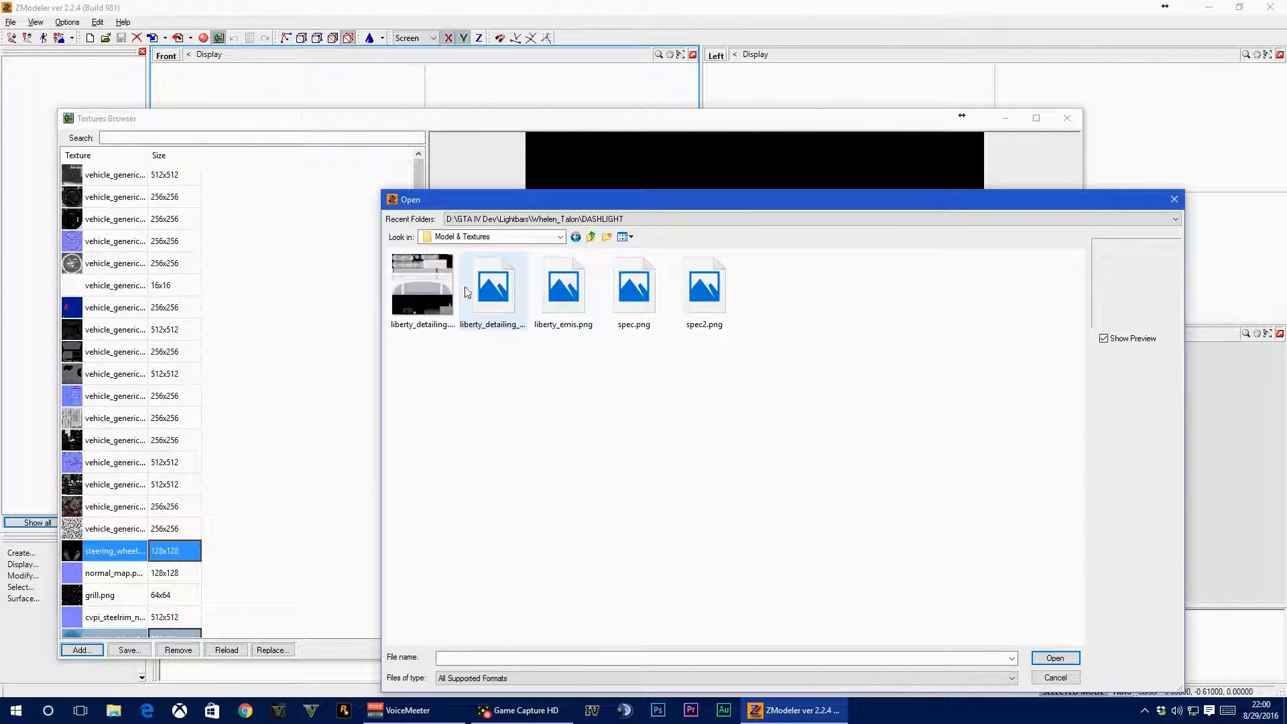
pyautogui.moveTo(907, 470); pyautogui.dragTo(395, 254)
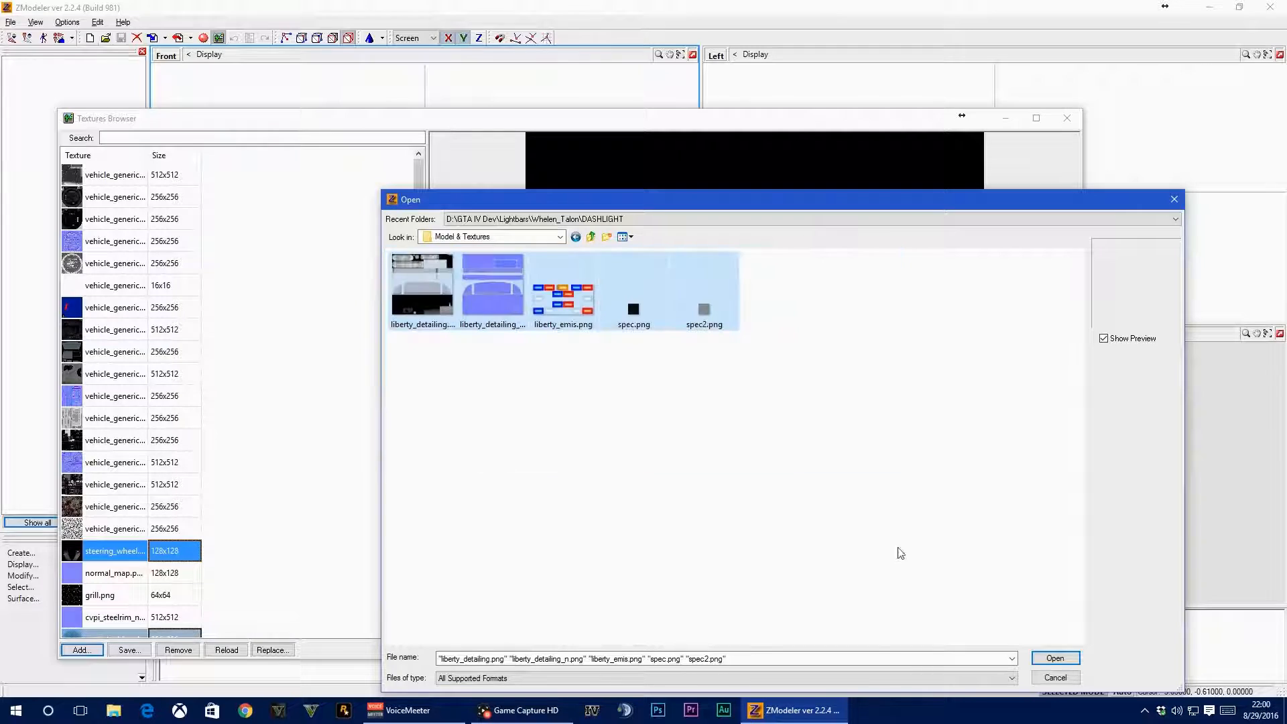
pyautogui.click(1054, 659)
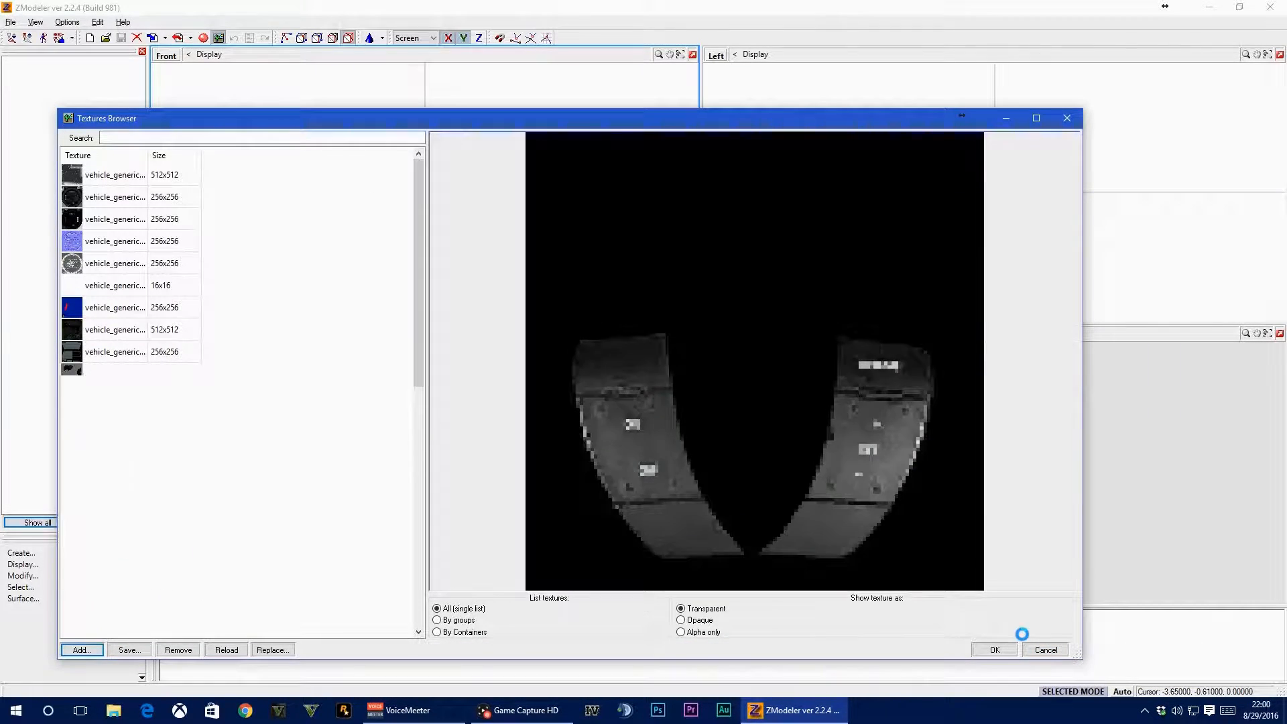
# Add all textures from the Whelen_Talon lightbar's DASHLIGHT folder and accept the texture list
pyautogui.click(83, 650)
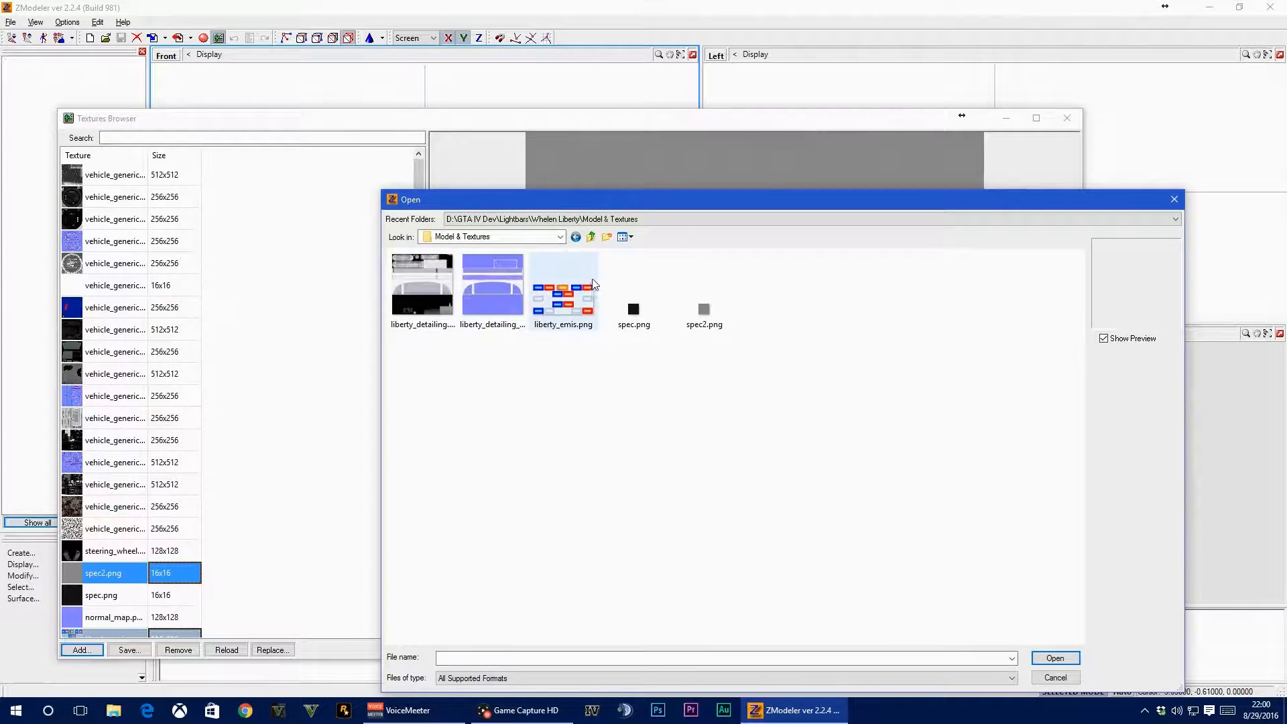
pyautogui.click(592, 237)
pyautogui.click(592, 238)
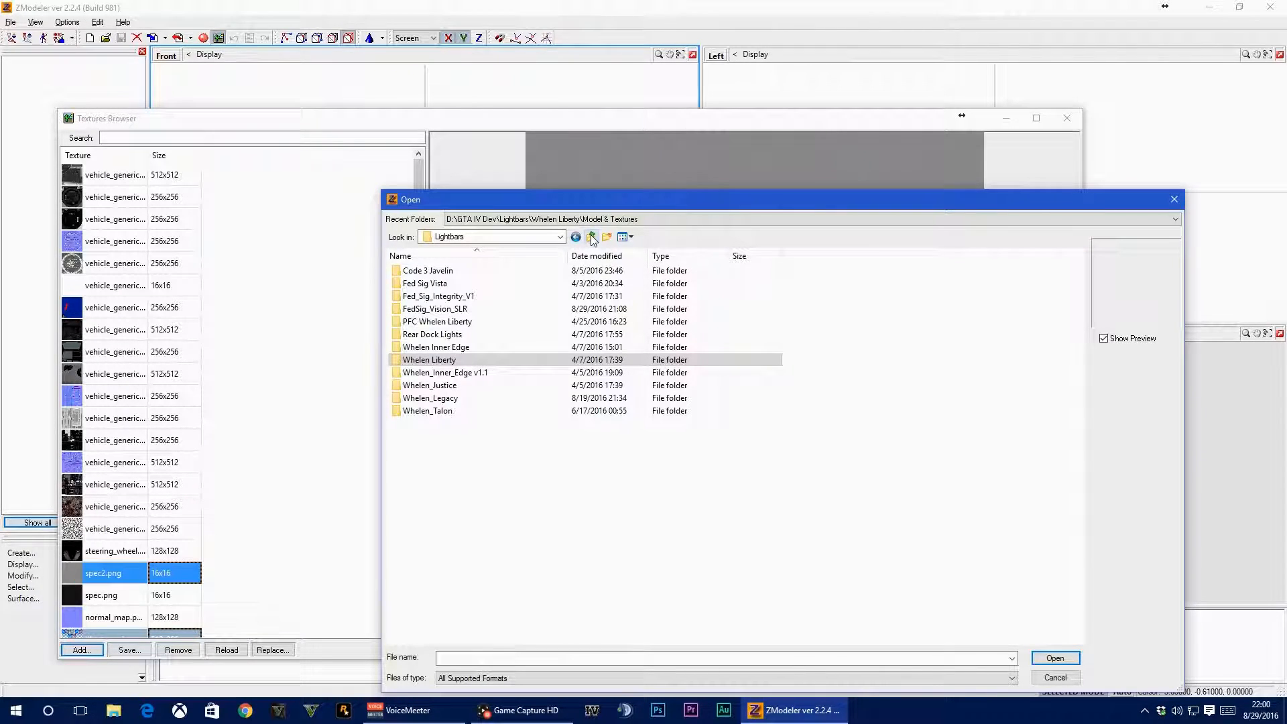
pyautogui.doubleClick(451, 410)
pyautogui.doubleClick(424, 287)
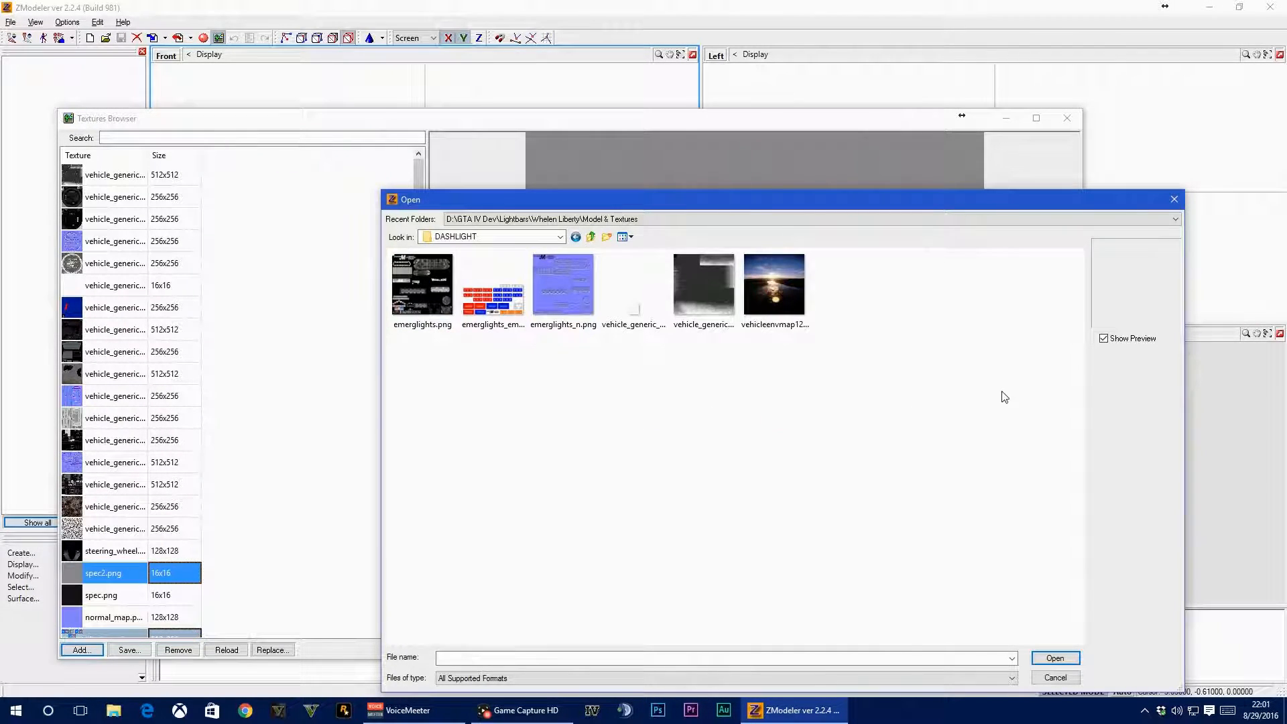
pyautogui.hotkey('ctrl', 'a')
pyautogui.click(1064, 659)
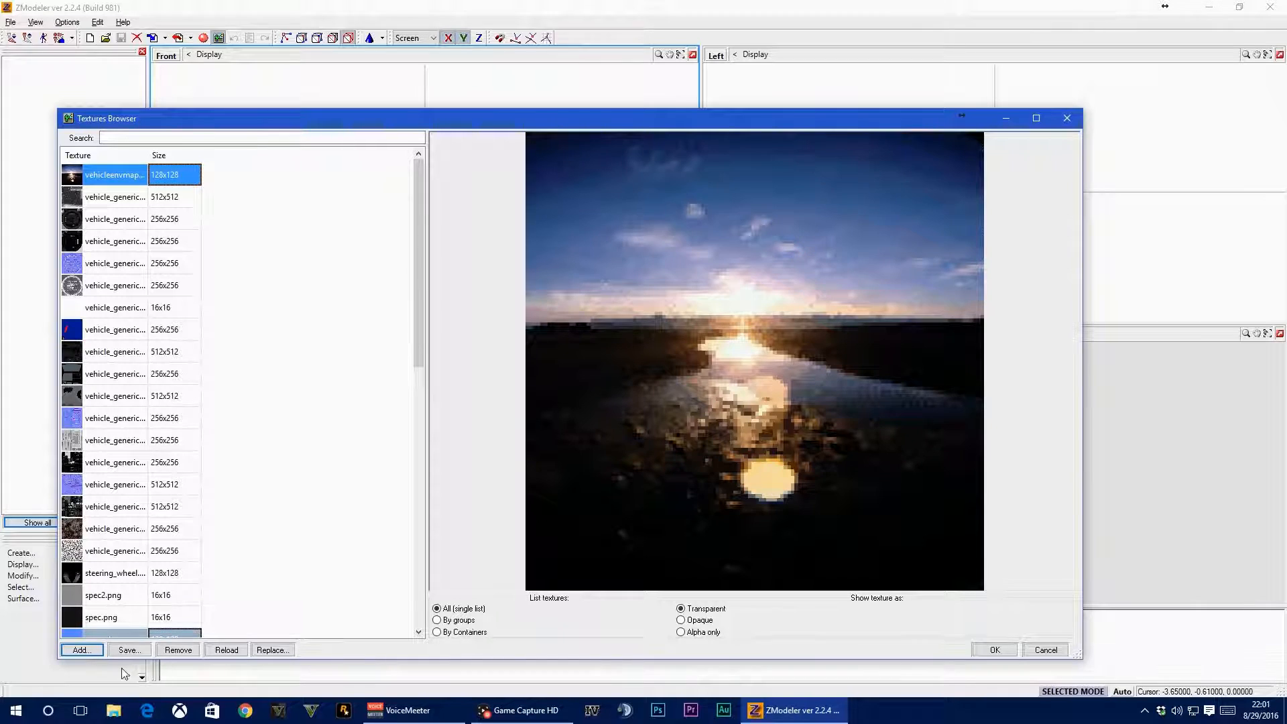
pyautogui.click(995, 650)
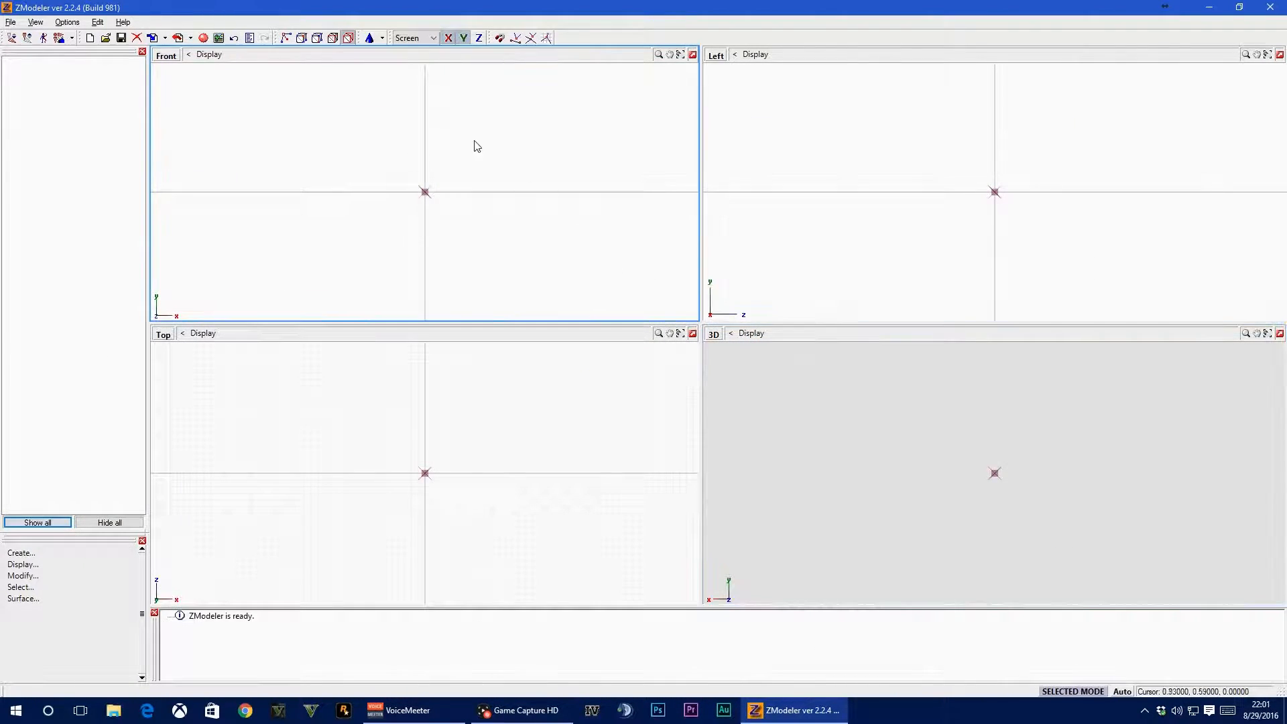
# Import the car model police.wft from the Ford 2008 CVPI - Unlocked V3.5 folder
pyautogui.click(152, 42)
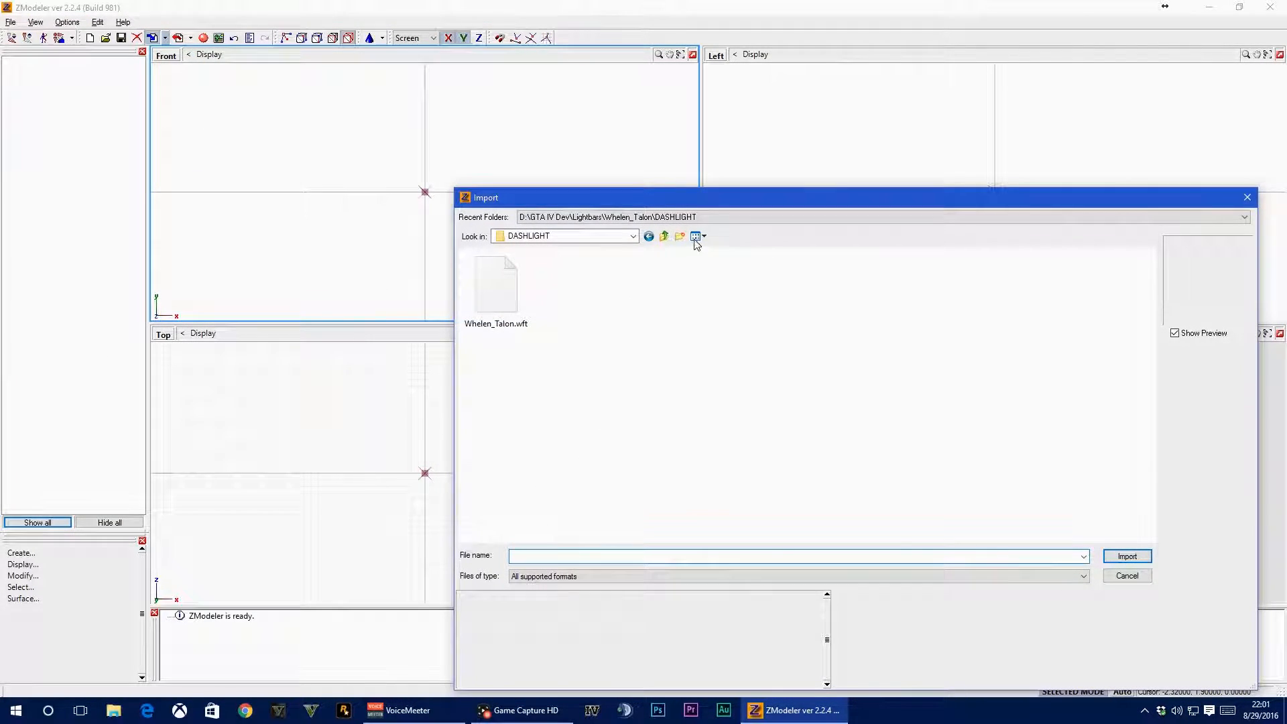
pyautogui.click(665, 236)
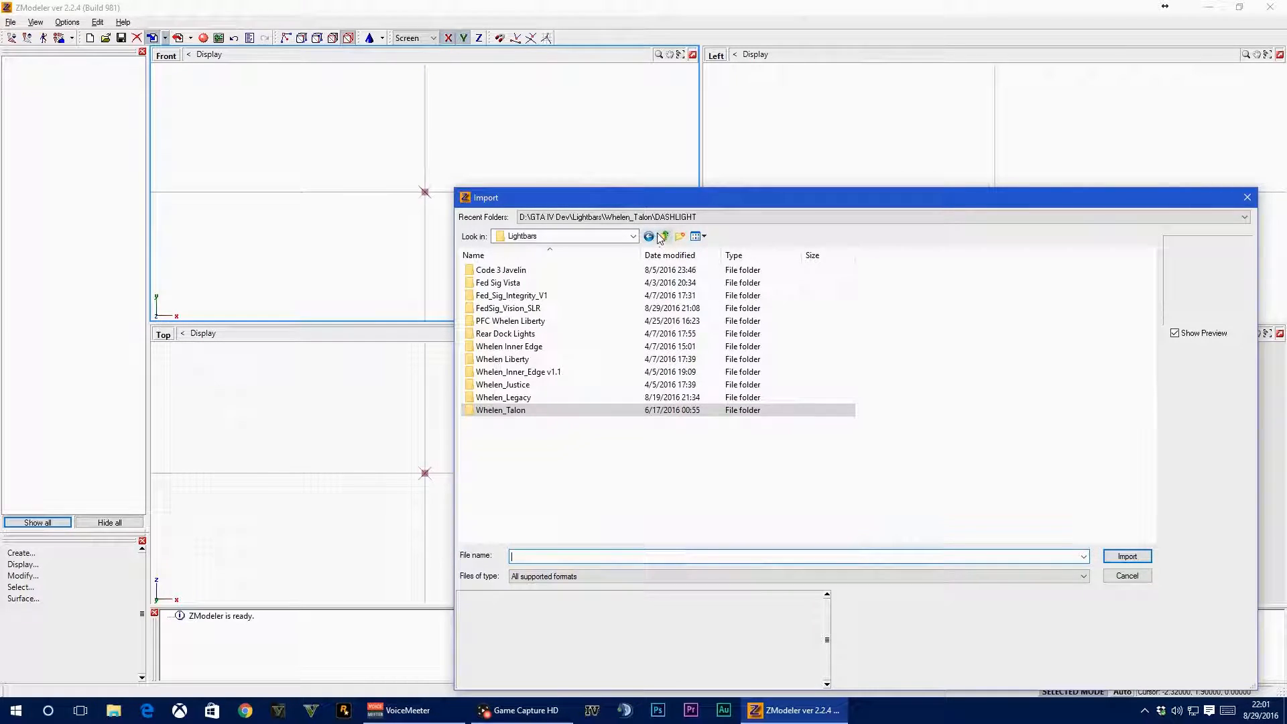
pyautogui.click(660, 235)
pyautogui.doubleClick(501, 272)
pyautogui.doubleClick(503, 296)
pyautogui.doubleClick(503, 270)
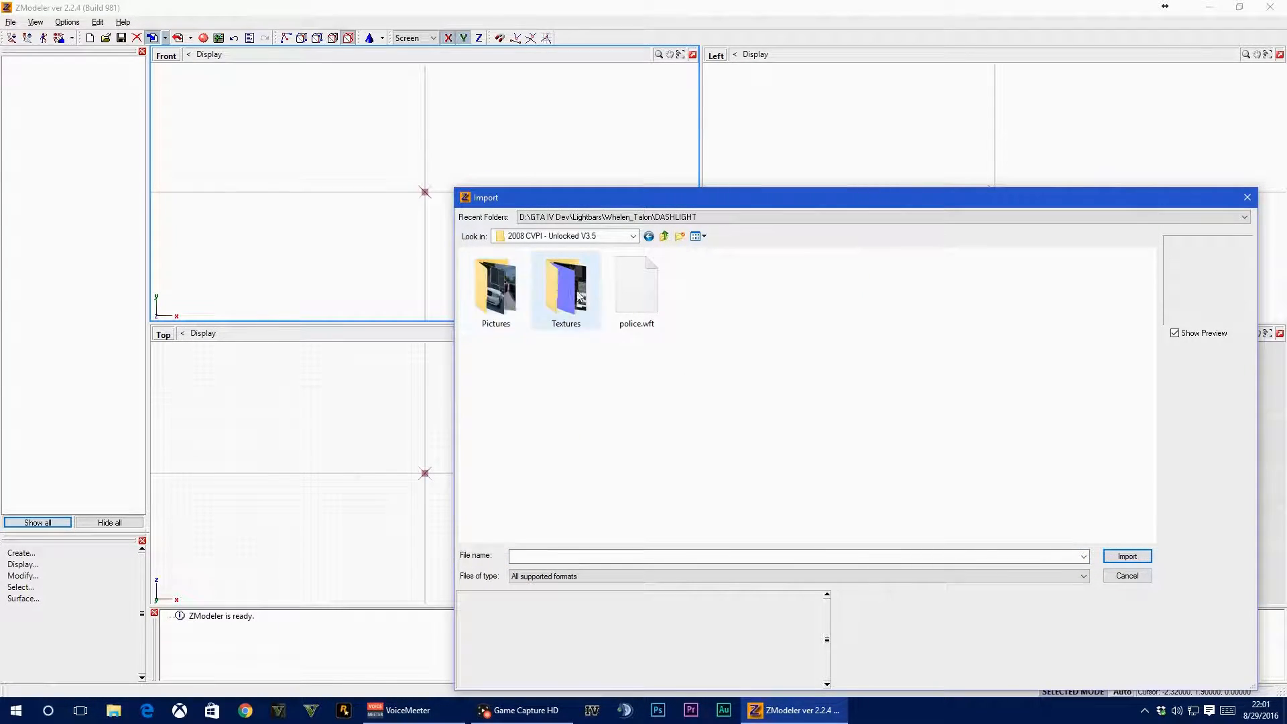
pyautogui.doubleClick(618, 282)
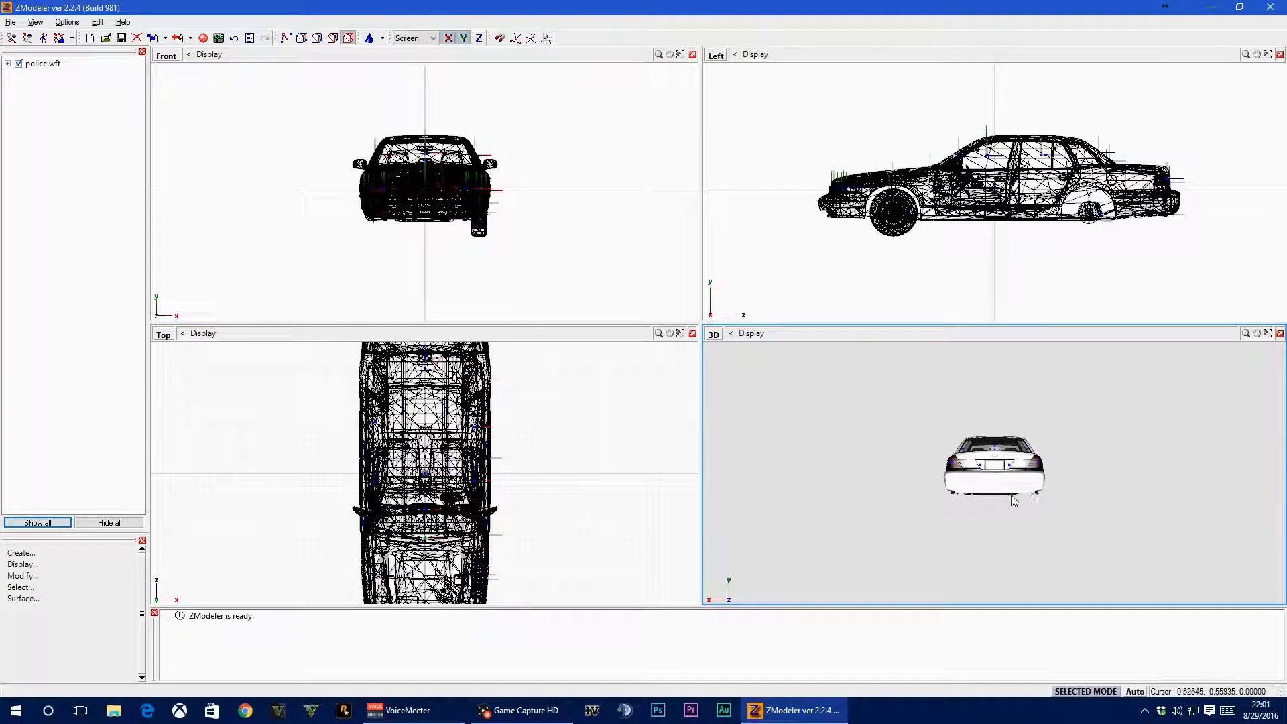
pyautogui.scroll(6, 996, 461)
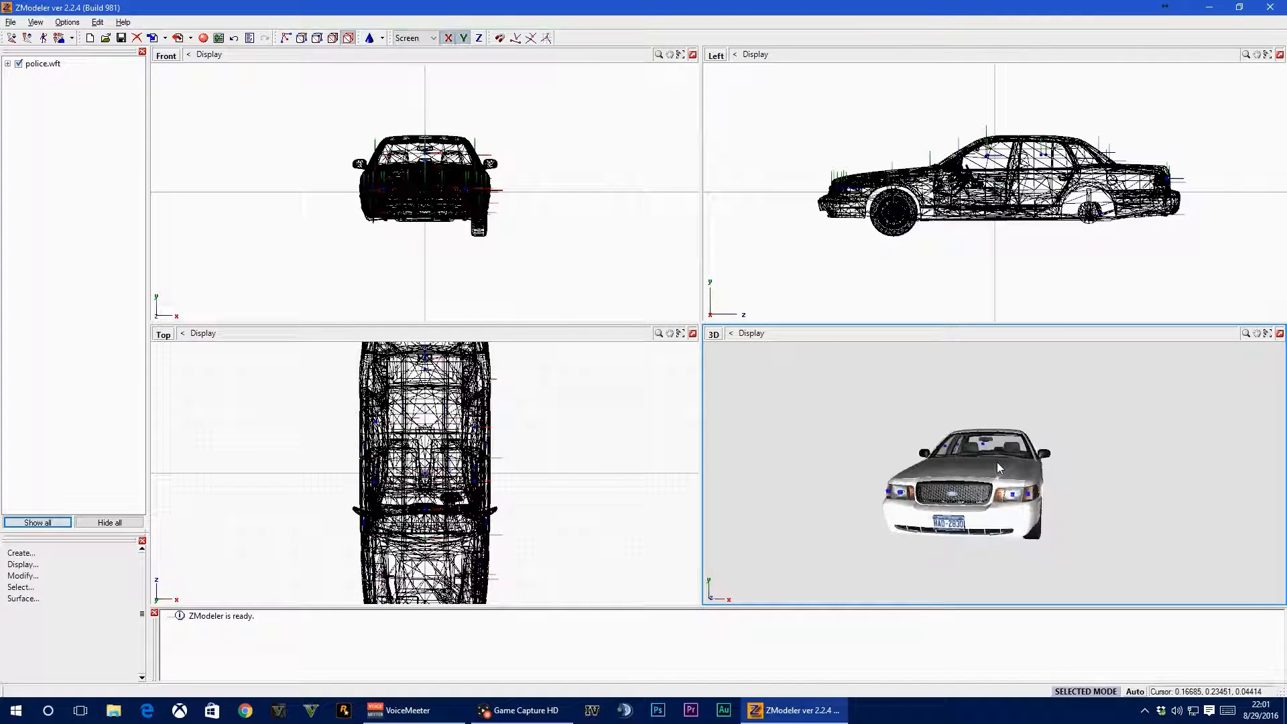
pyautogui.moveTo(996, 461)
pyautogui.mouseDown(button='middle')
pyautogui.moveTo(943, 465)
pyautogui.moveTo(1032, 465)
pyautogui.moveTo(1007, 467)
pyautogui.mouseUp(button='middle')
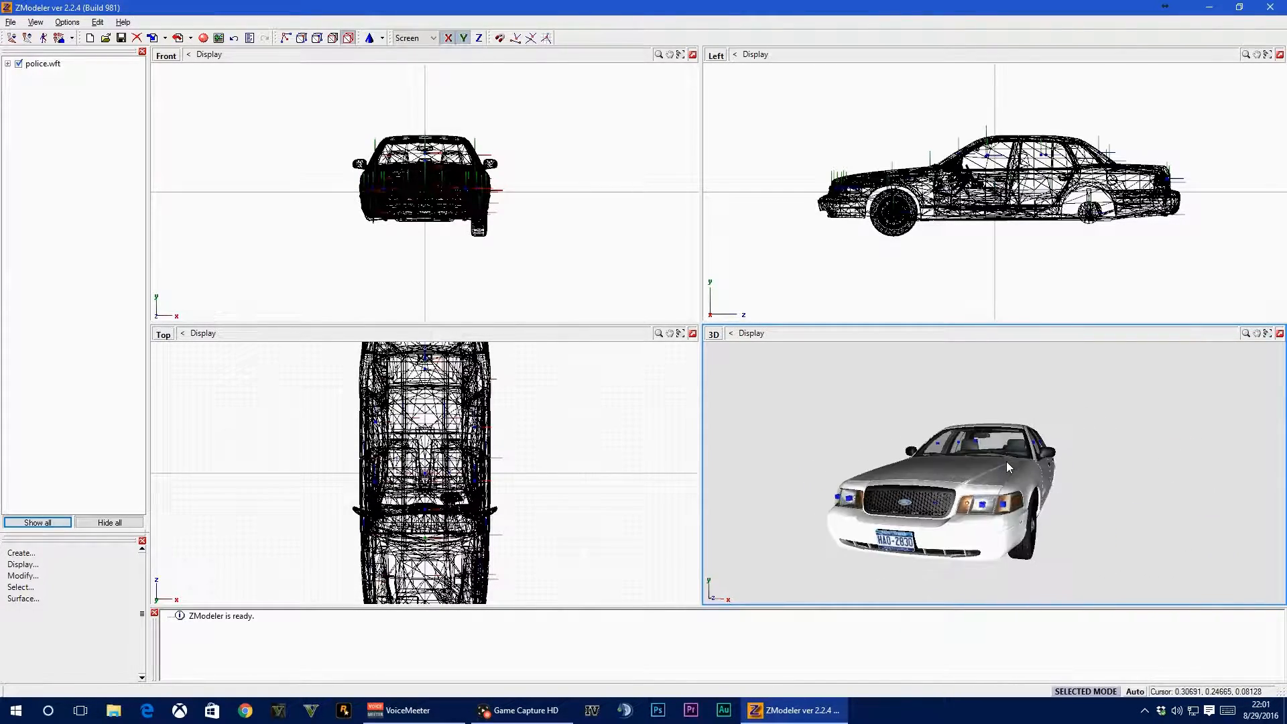
# Import the lightbar model Whelen Liberty SX.wft from the Whelen Liberty lightbar's Model & Textures folder
pyautogui.click(152, 38)
pyautogui.click(665, 234)
pyautogui.click(665, 234)
pyautogui.click(666, 234)
pyautogui.click(666, 234)
pyautogui.doubleClick(519, 529)
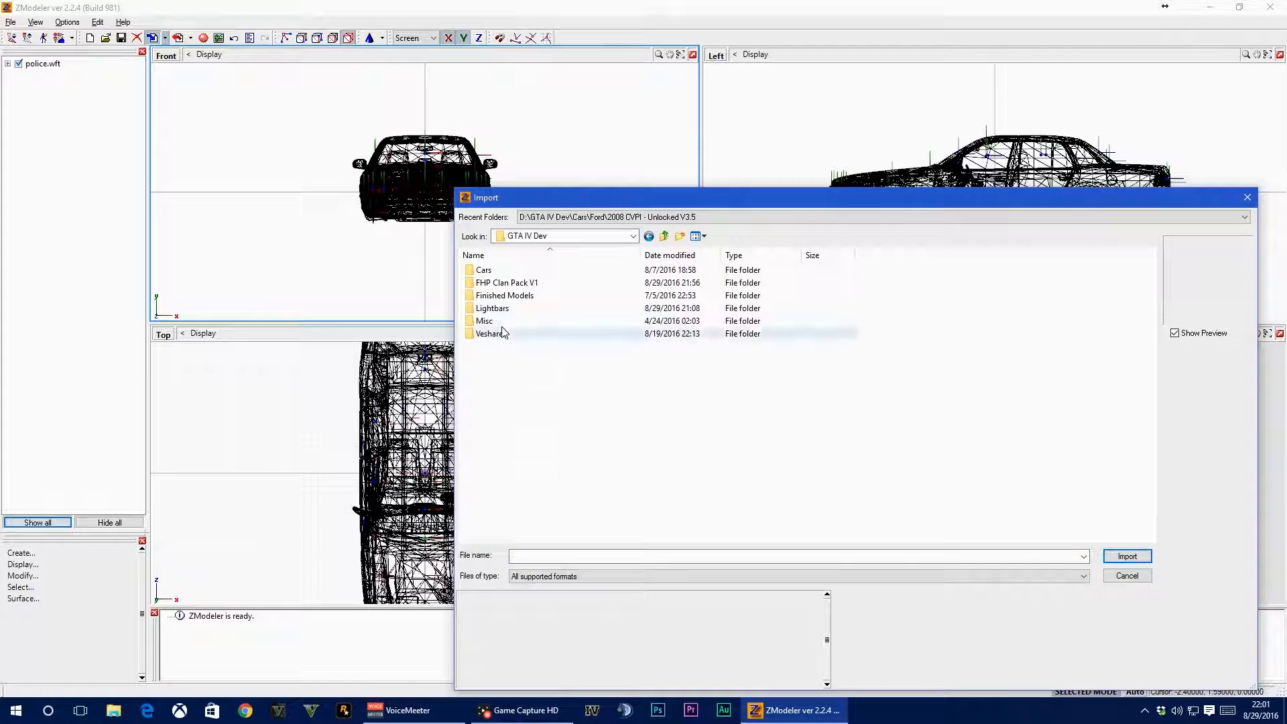
pyautogui.doubleClick(499, 320)
pyautogui.doubleClick(532, 361)
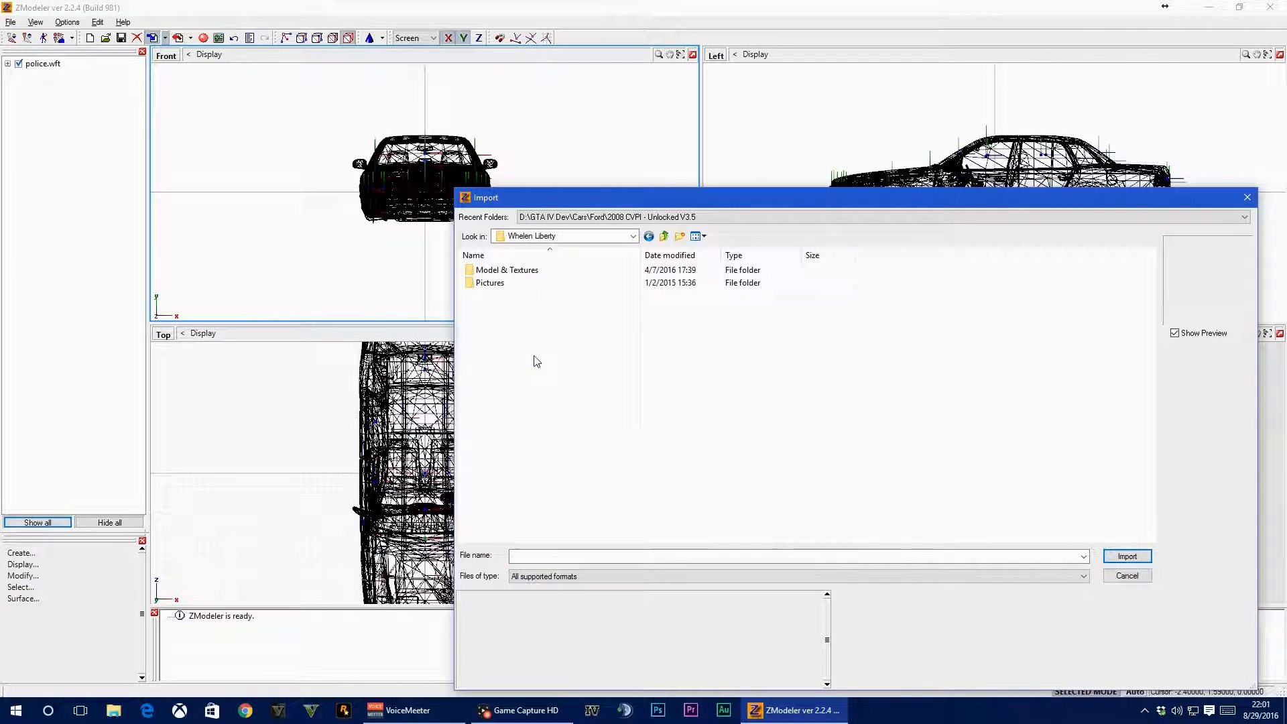
pyautogui.doubleClick(499, 271)
pyautogui.doubleClick(536, 291)
pyautogui.moveTo(1009, 482)
pyautogui.mouseDown(button='middle')
pyautogui.moveTo(996, 520)
pyautogui.moveTo(1007, 523)
pyautogui.moveTo(987, 503)
pyautogui.moveTo(1020, 492)
pyautogui.mouseUp(button='middle')
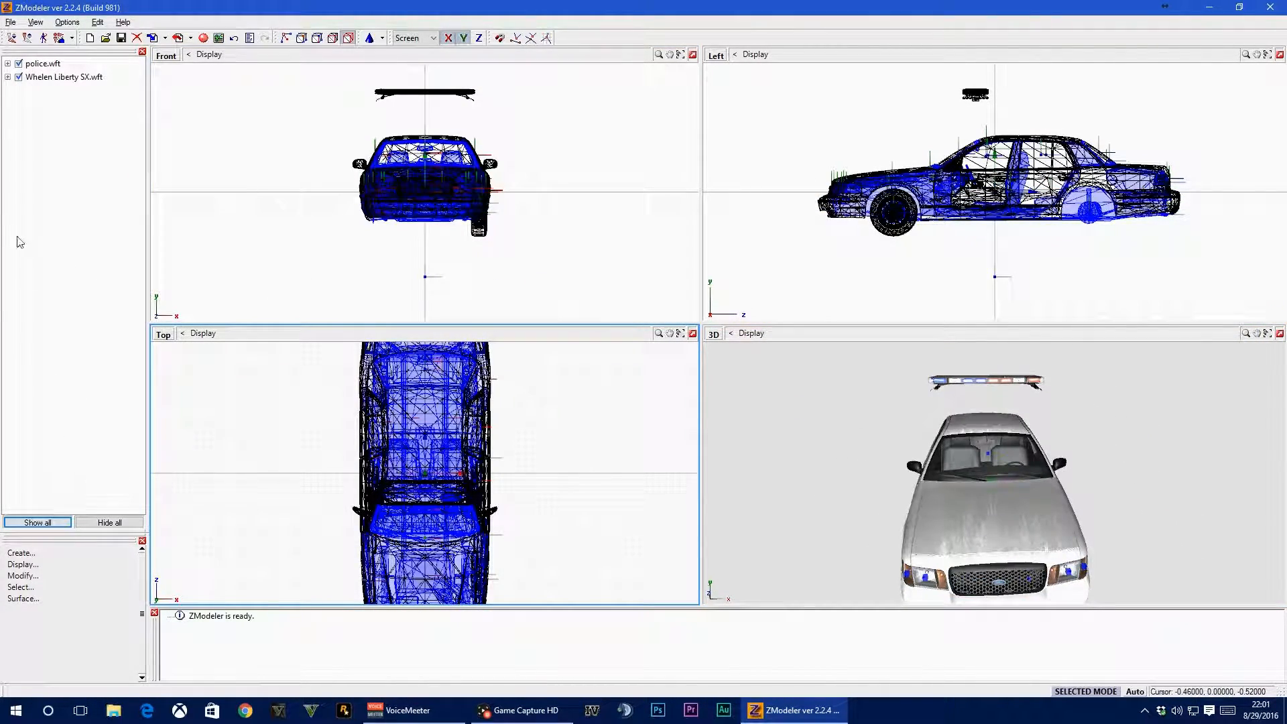
# Select the whole lightbar floating above the car with the Quadr selection tool
pyautogui.click(39, 575)
pyautogui.click(40, 588)
pyautogui.click(63, 666)
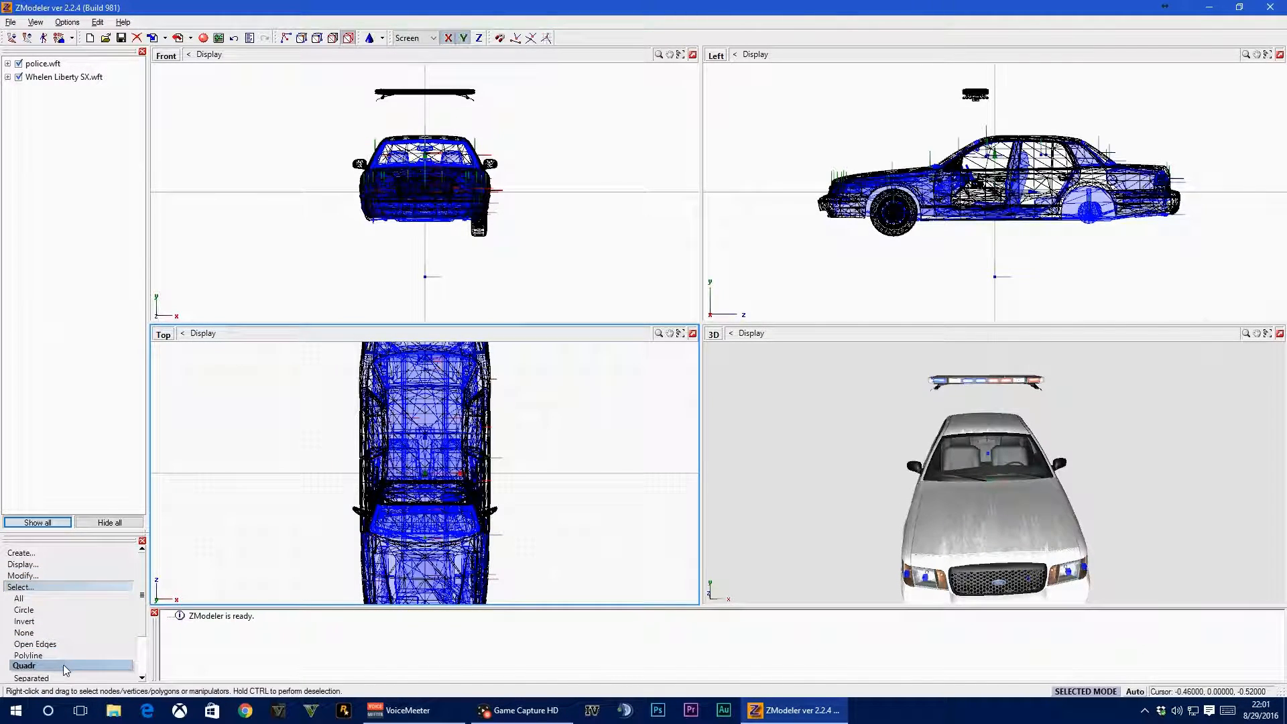
pyautogui.click(25, 621)
pyautogui.moveTo(514, 68); pyautogui.dragTo(515, 69, button='right')
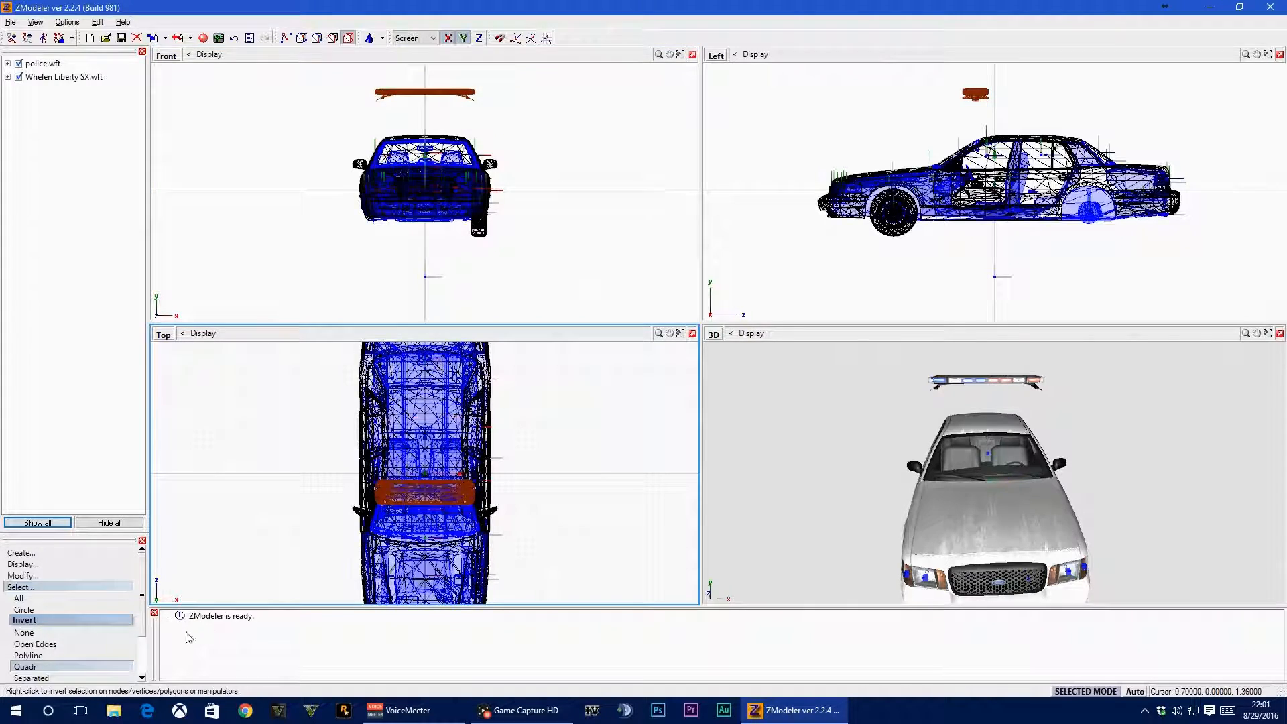
# Move the selected lightbar straight down until it rests on the car's roof
pyautogui.click(23, 576)
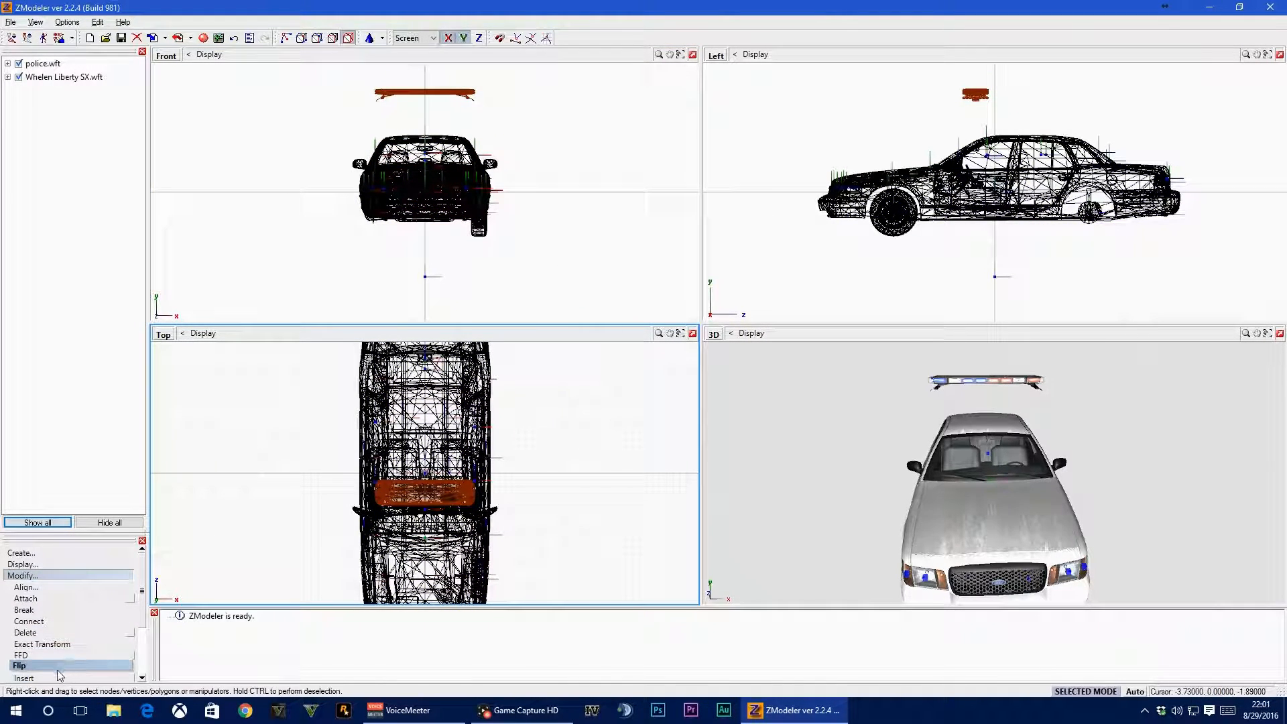
pyautogui.scroll(-3, 77, 629)
pyautogui.scroll(2, 99, 618)
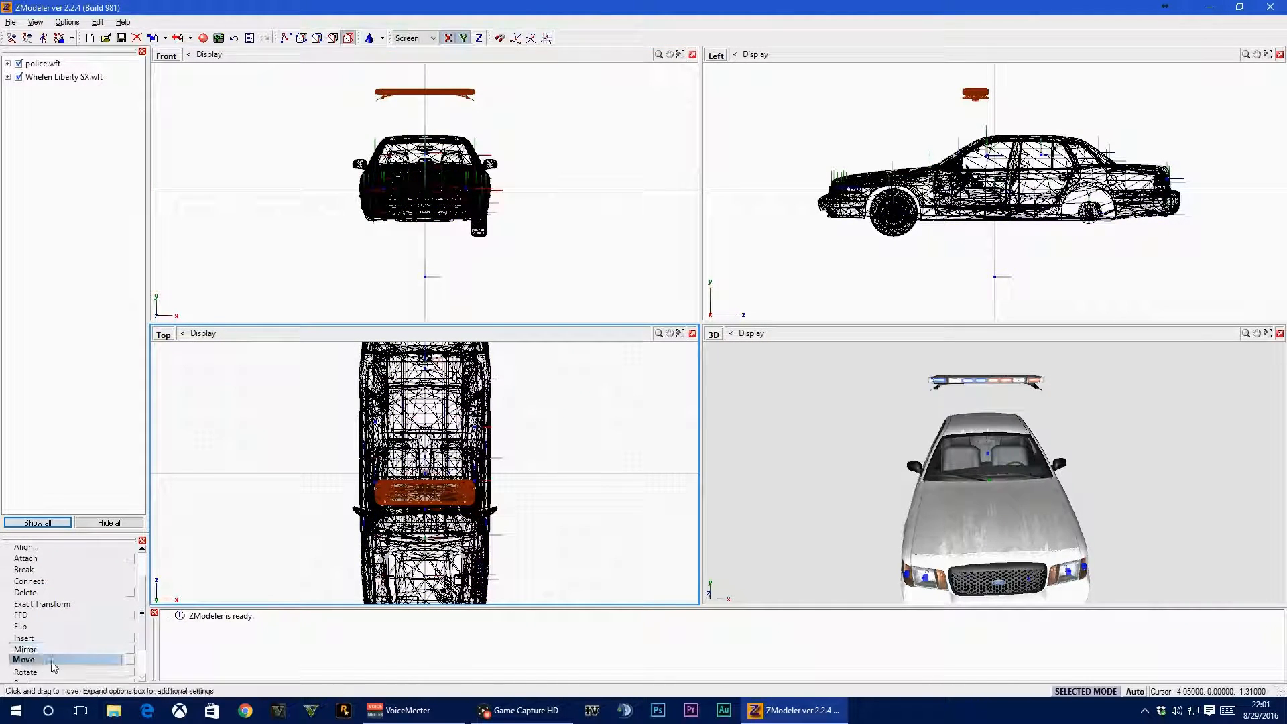
pyautogui.scroll(-2, 67, 647)
pyautogui.click(64, 655)
pyautogui.click(33, 633)
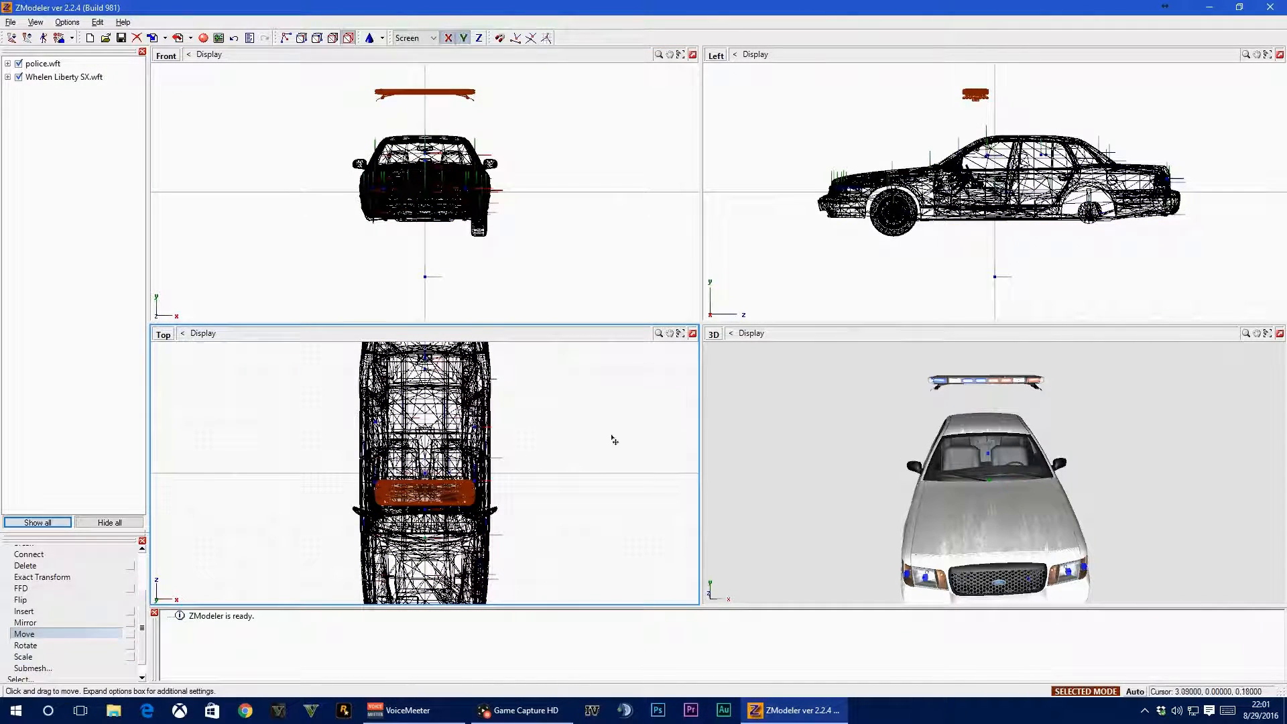
pyautogui.moveTo(467, 122); pyautogui.dragTo(462, 160)
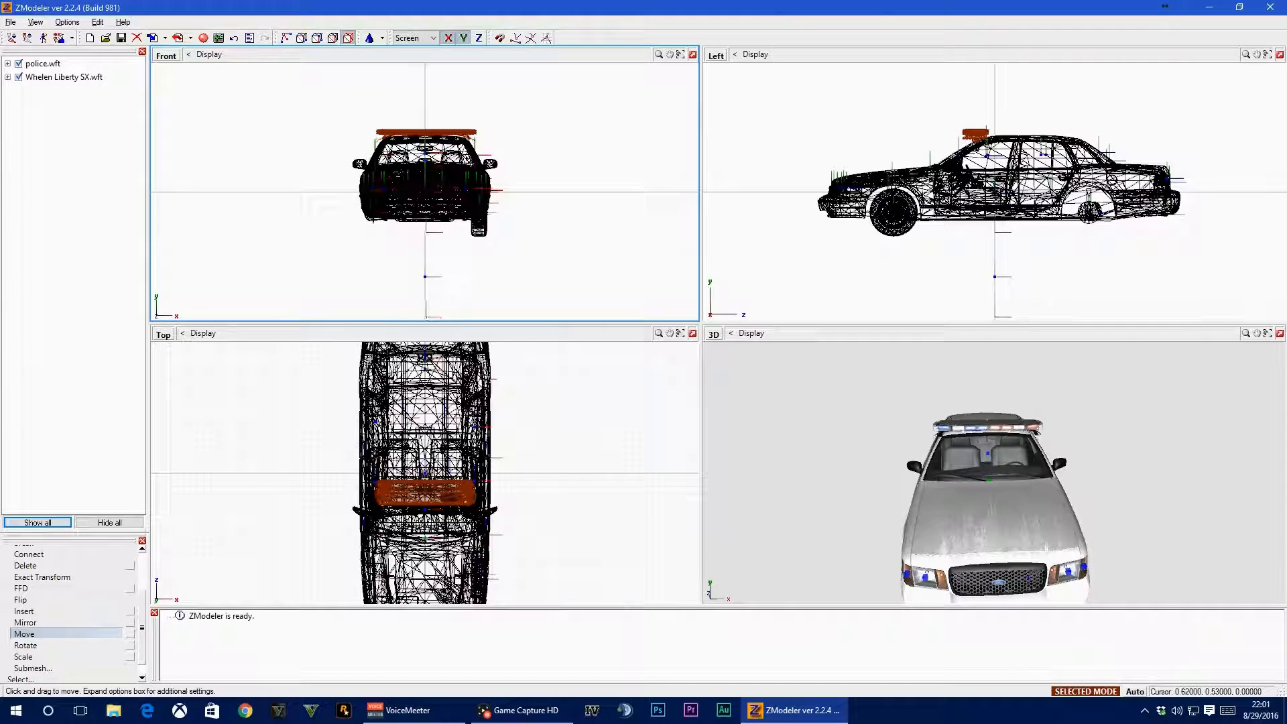
# Shift the lightbar rearward along the roof, away from the windshield, and keep it centred across the car
pyautogui.scroll(3, 67, 610)
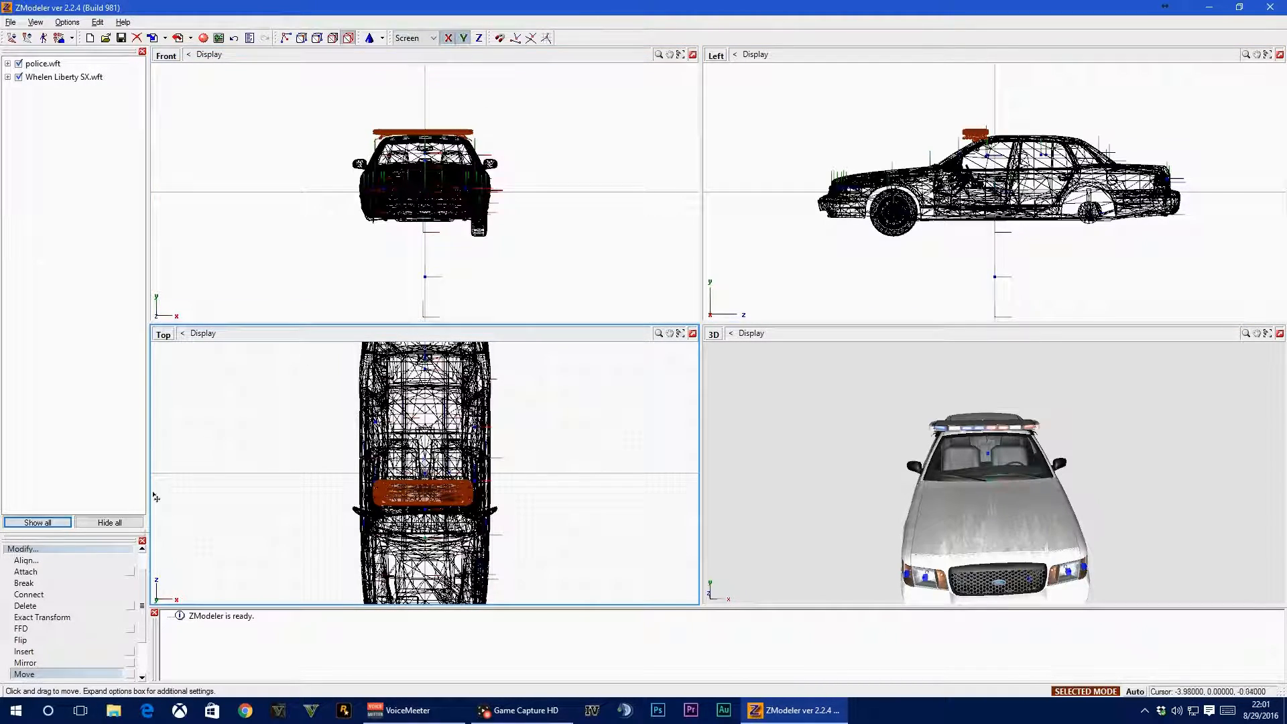
pyautogui.scroll(1, 86, 559)
pyautogui.moveTo(1180, 521)
pyautogui.mouseDown(button='middle')
pyautogui.moveTo(1120, 523)
pyautogui.moveTo(1147, 524)
pyautogui.moveTo(1146, 507)
pyautogui.moveTo(1183, 515)
pyautogui.mouseUp(button='middle')
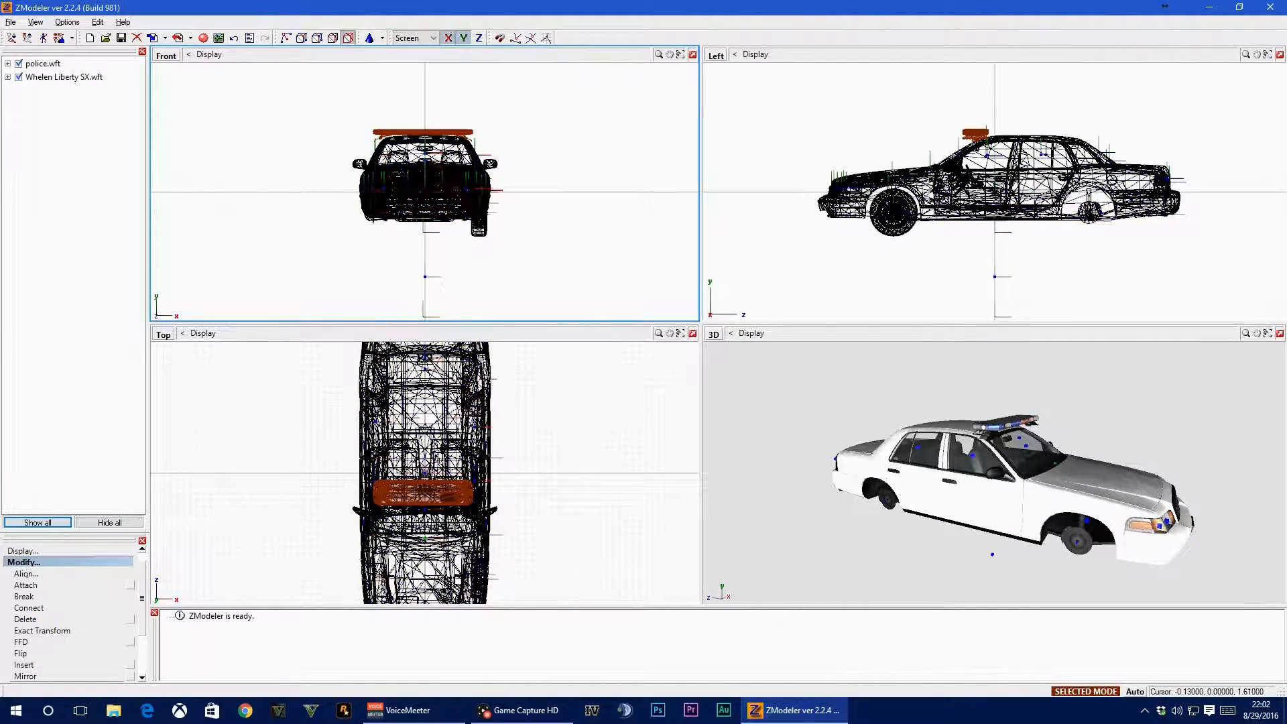
pyautogui.moveTo(431, 496); pyautogui.dragTo(434, 460)
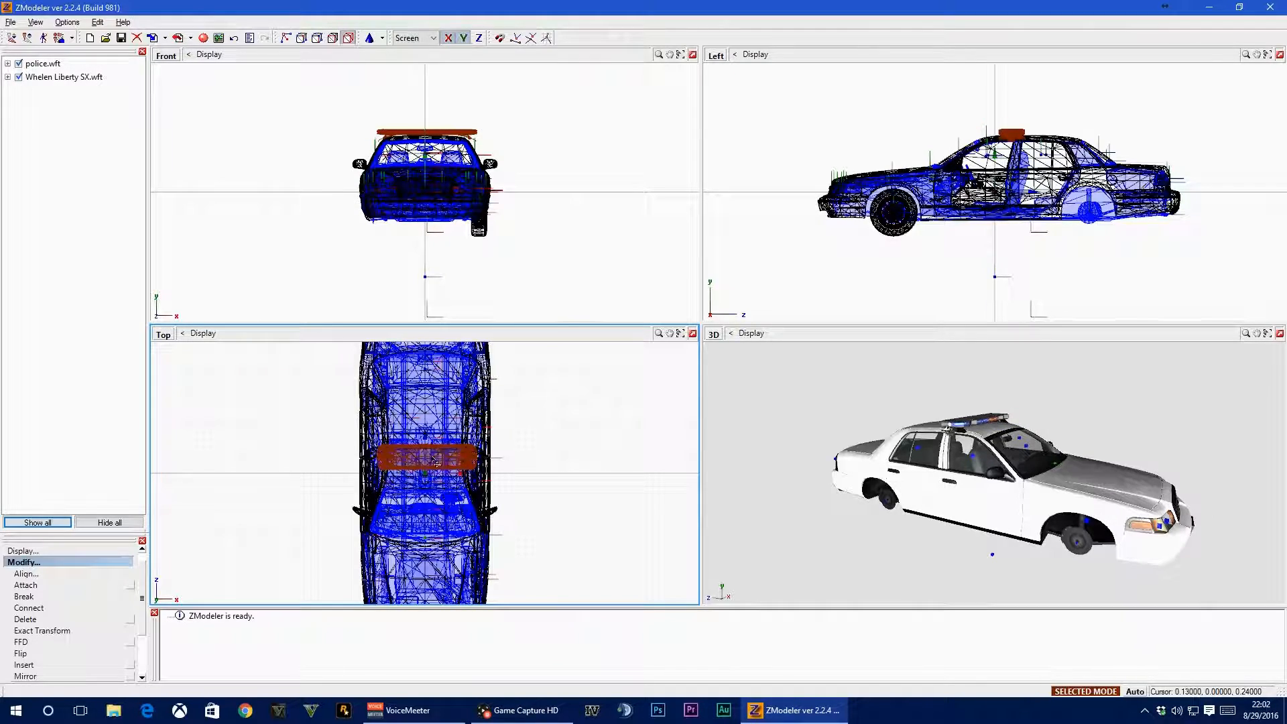
pyautogui.moveTo(1081, 517); pyautogui.dragTo(1064, 498, button='middle')
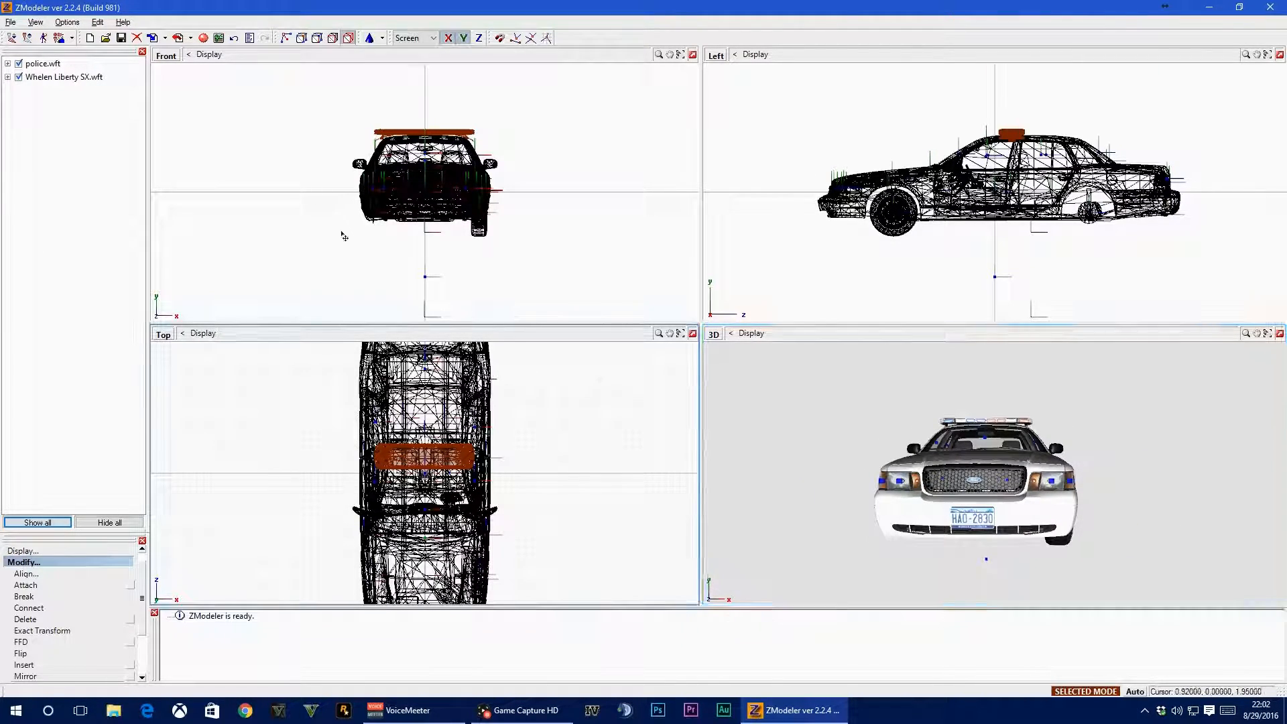
# Deselect the lightbar geometry with the Quadr selection tool
pyautogui.click(18, 564)
pyautogui.click(20, 586)
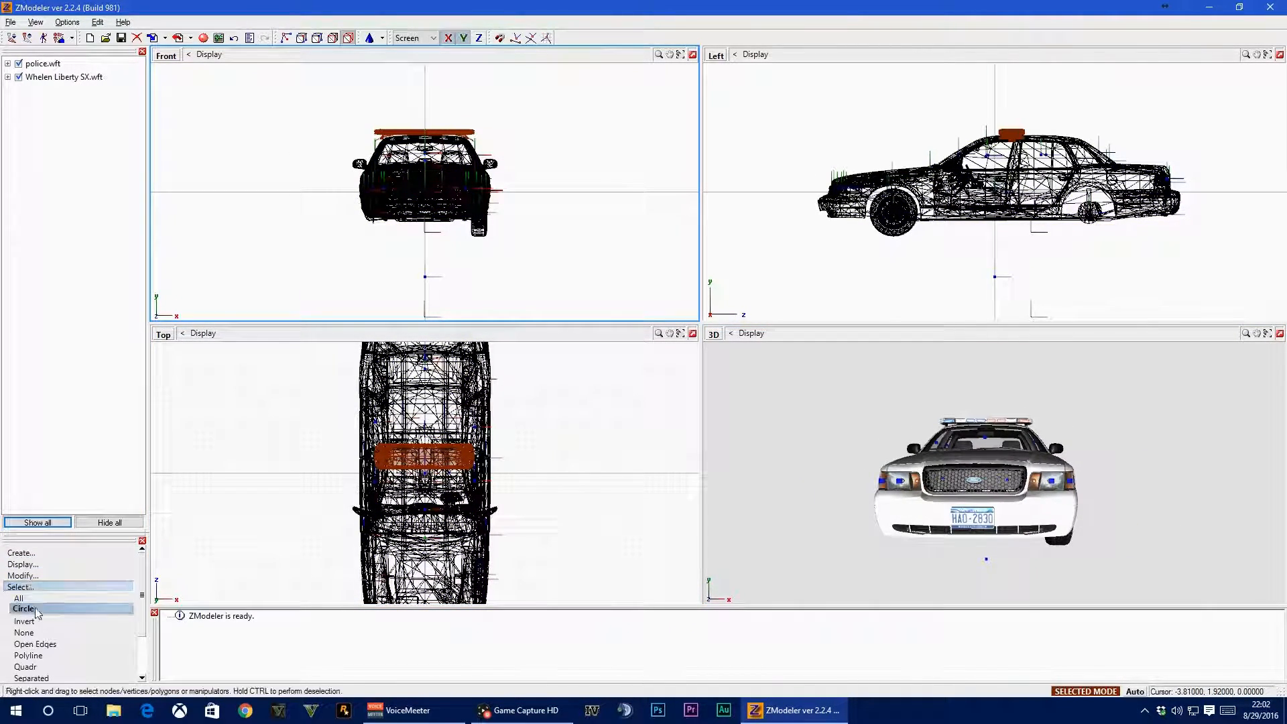
pyautogui.click(58, 668)
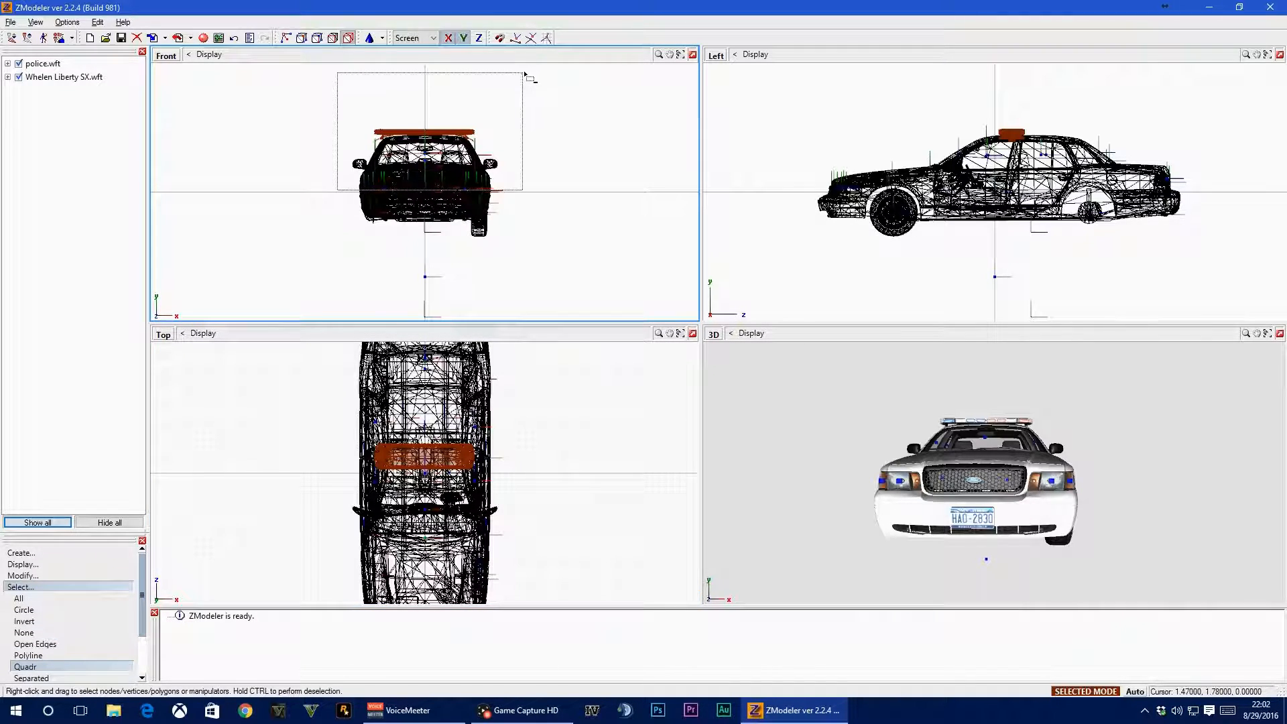
pyautogui.keyDown('ctrl'); pyautogui.moveTo(527, 75); pyautogui.dragTo(346, 326, button='right'); pyautogui.keyUp('ctrl')
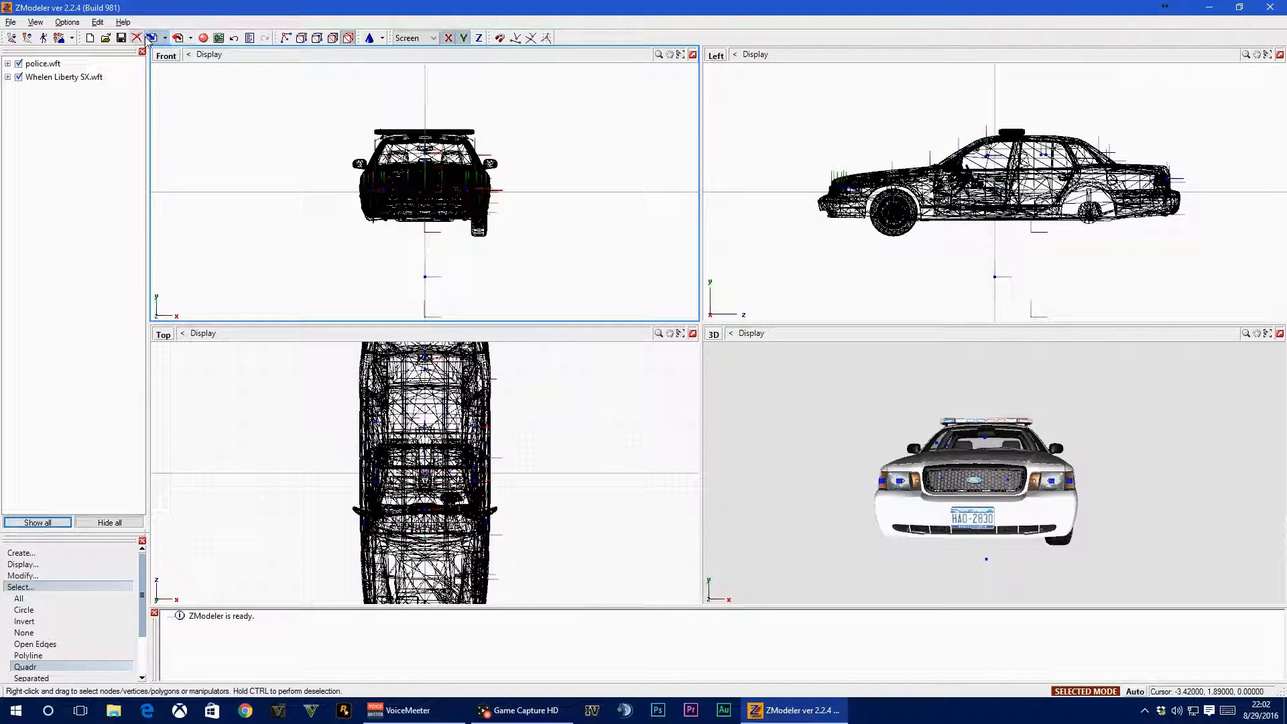
# Import the dash light model Whelen_Talon.wft from the Whelen_Talon lightbar's DASHLIGHT folder
pyautogui.click(152, 38)
pyautogui.click(665, 237)
pyautogui.click(664, 237)
pyautogui.click(664, 236)
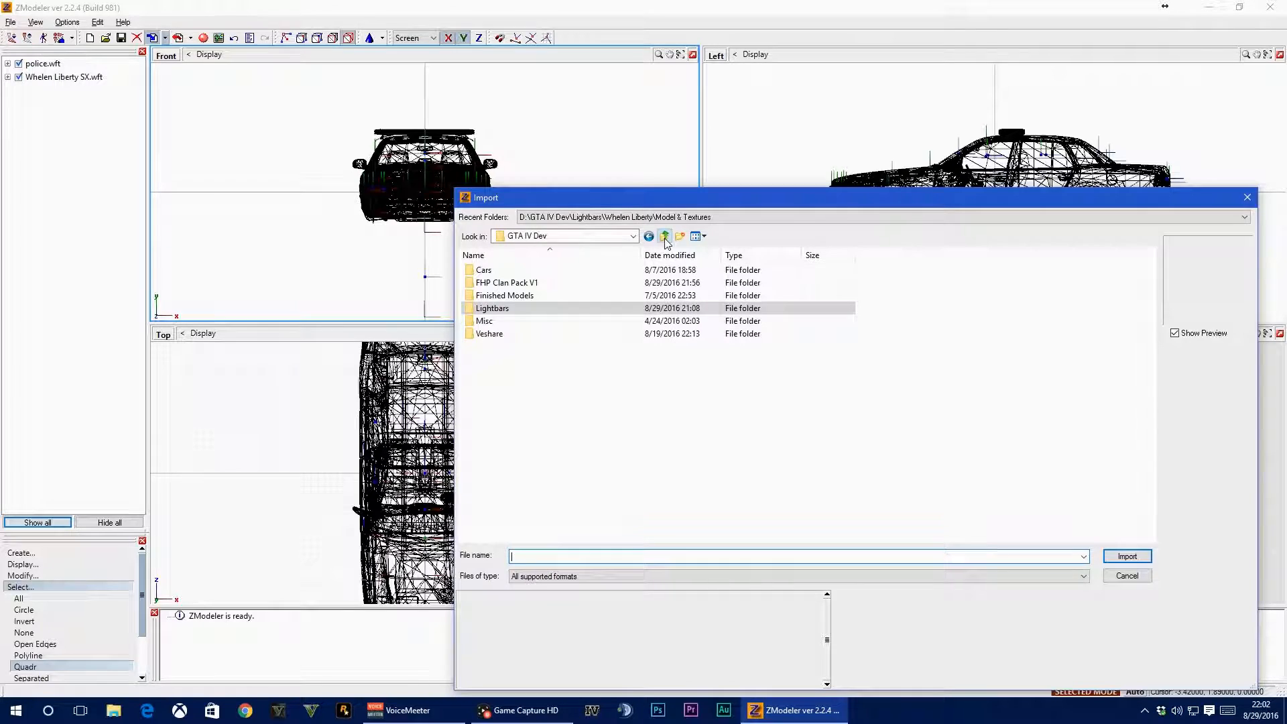
pyautogui.doubleClick(497, 310)
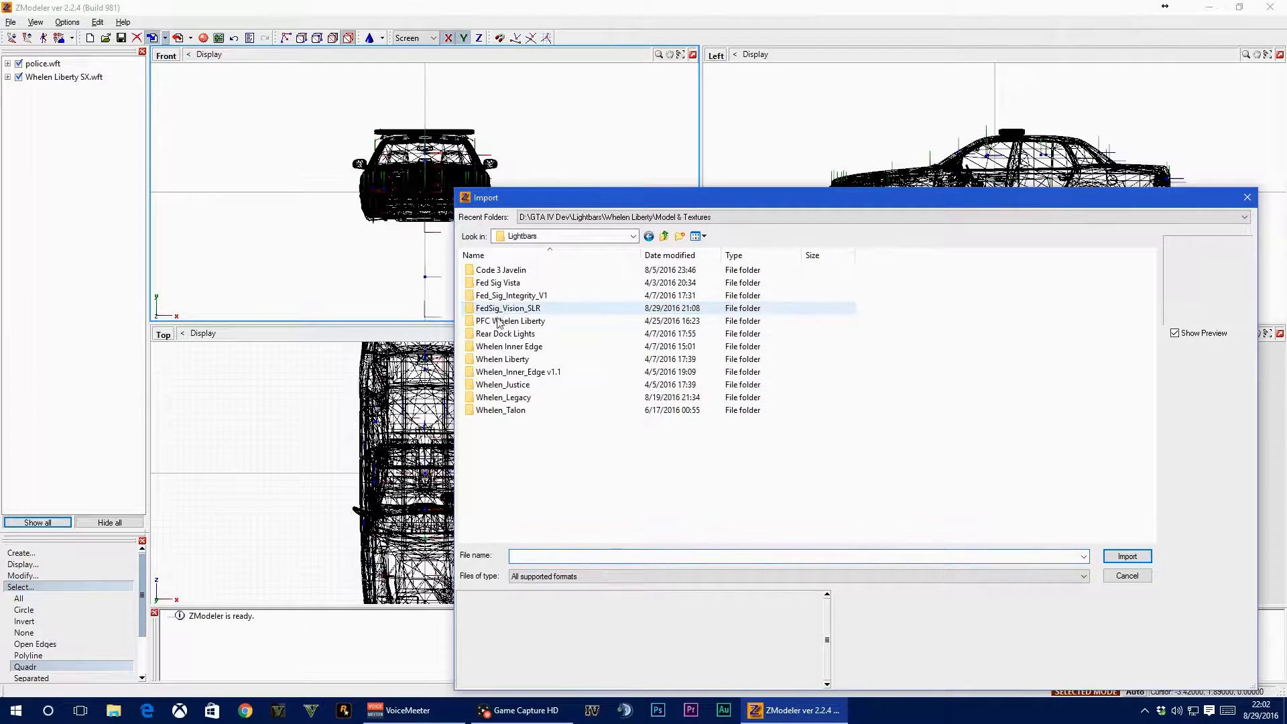
pyautogui.doubleClick(499, 410)
pyautogui.doubleClick(508, 301)
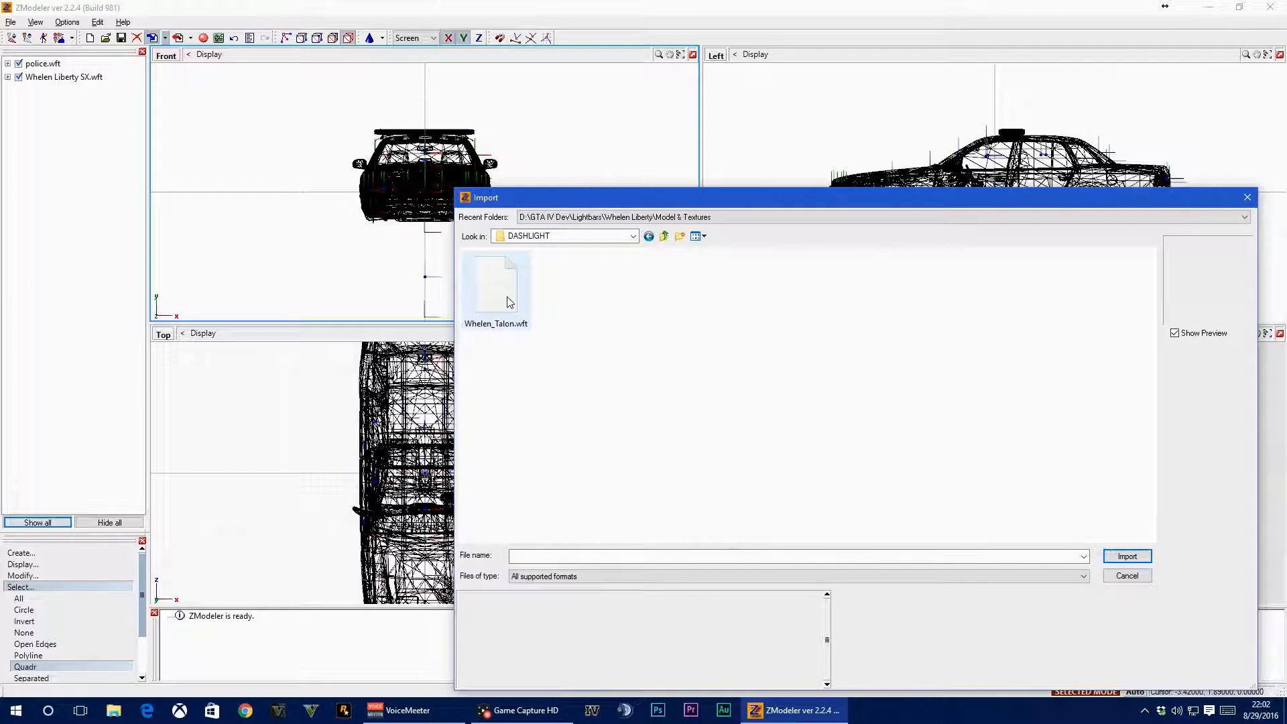
pyautogui.doubleClick(506, 300)
pyautogui.moveTo(963, 493); pyautogui.dragTo(1023, 511, button='middle')
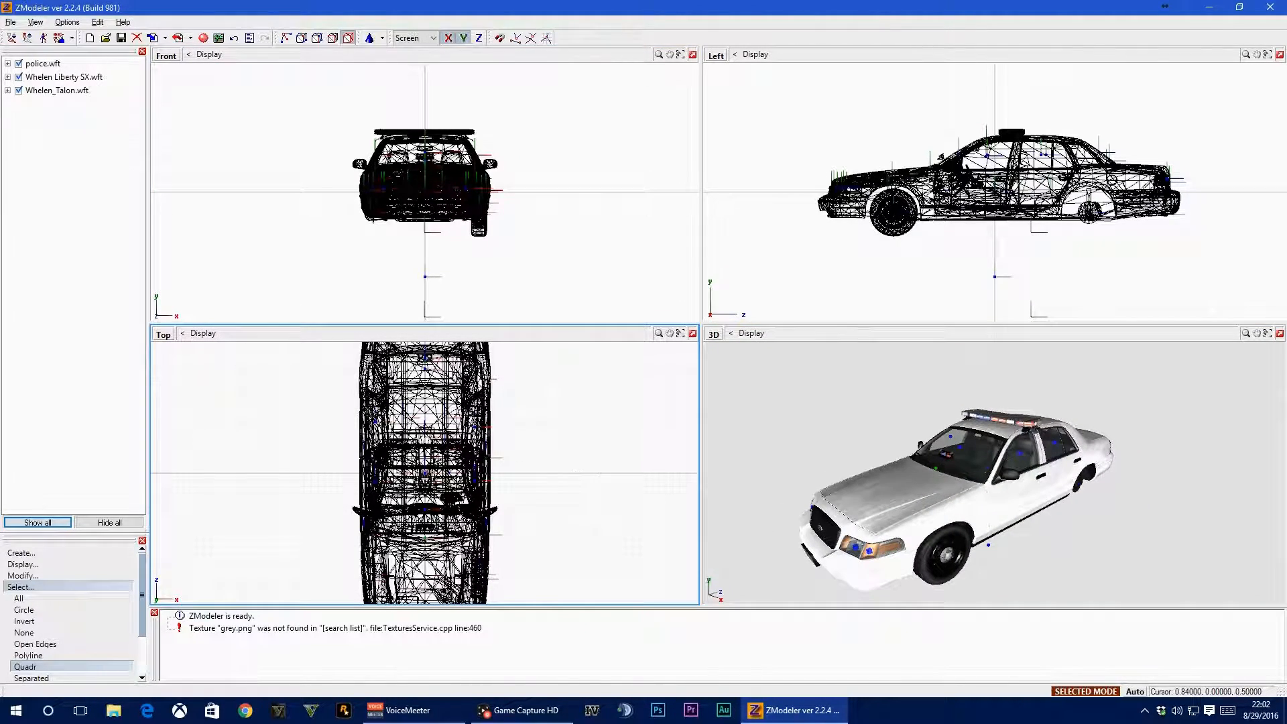
# Move the lightbar's misc_h and the dash light's helper to the scene's root level and delete the emptied Whelen_Talon.wft node
pyautogui.click(14, 587)
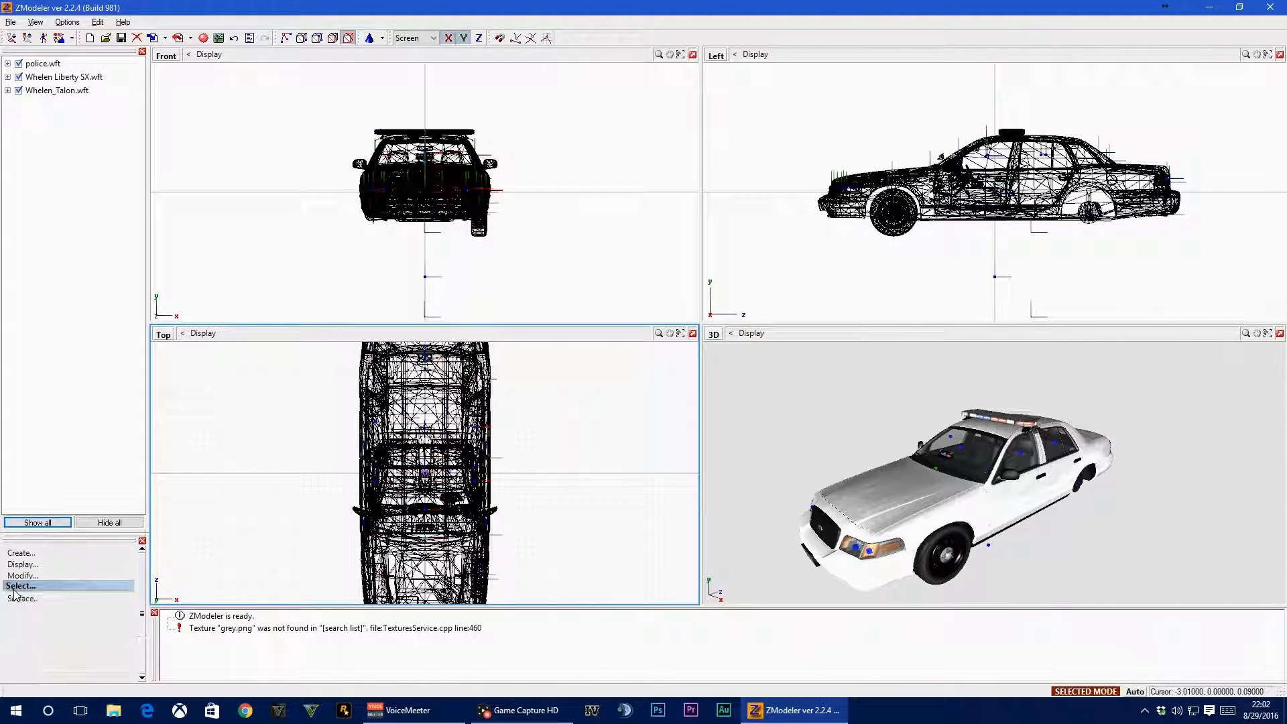
pyautogui.click(8, 77)
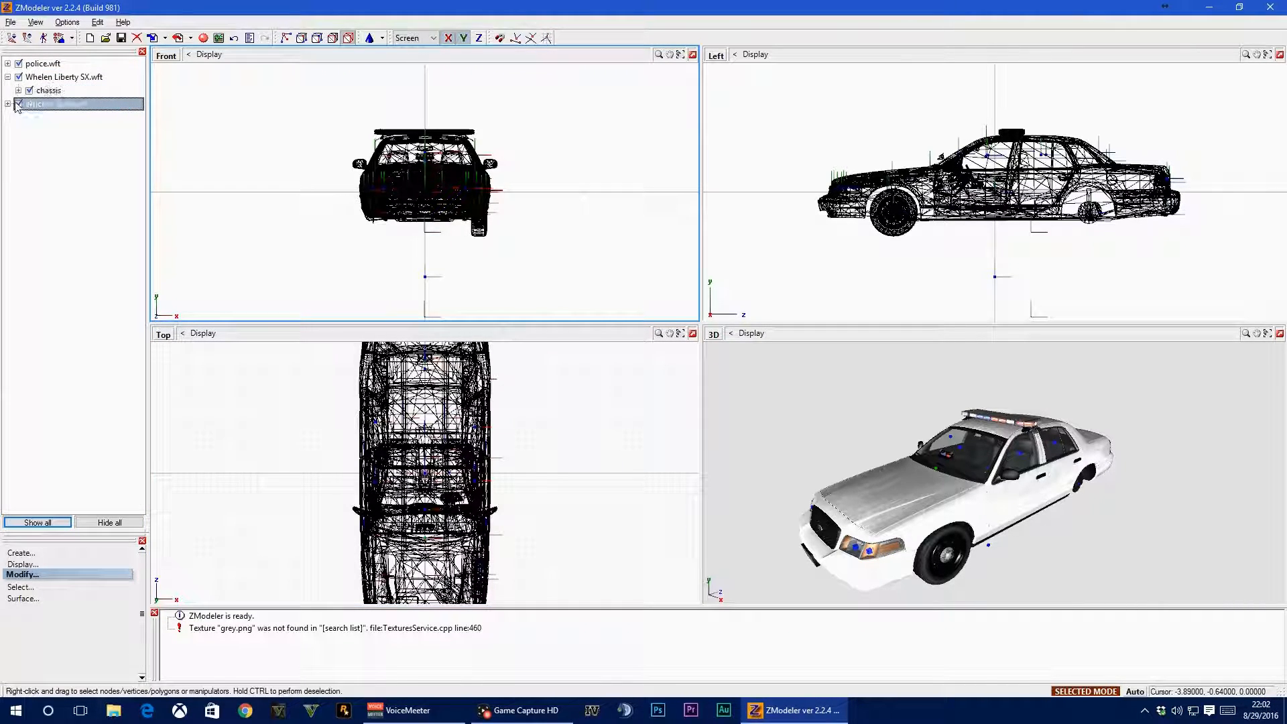
pyautogui.moveTo(59, 104); pyautogui.dragTo(48, 296)
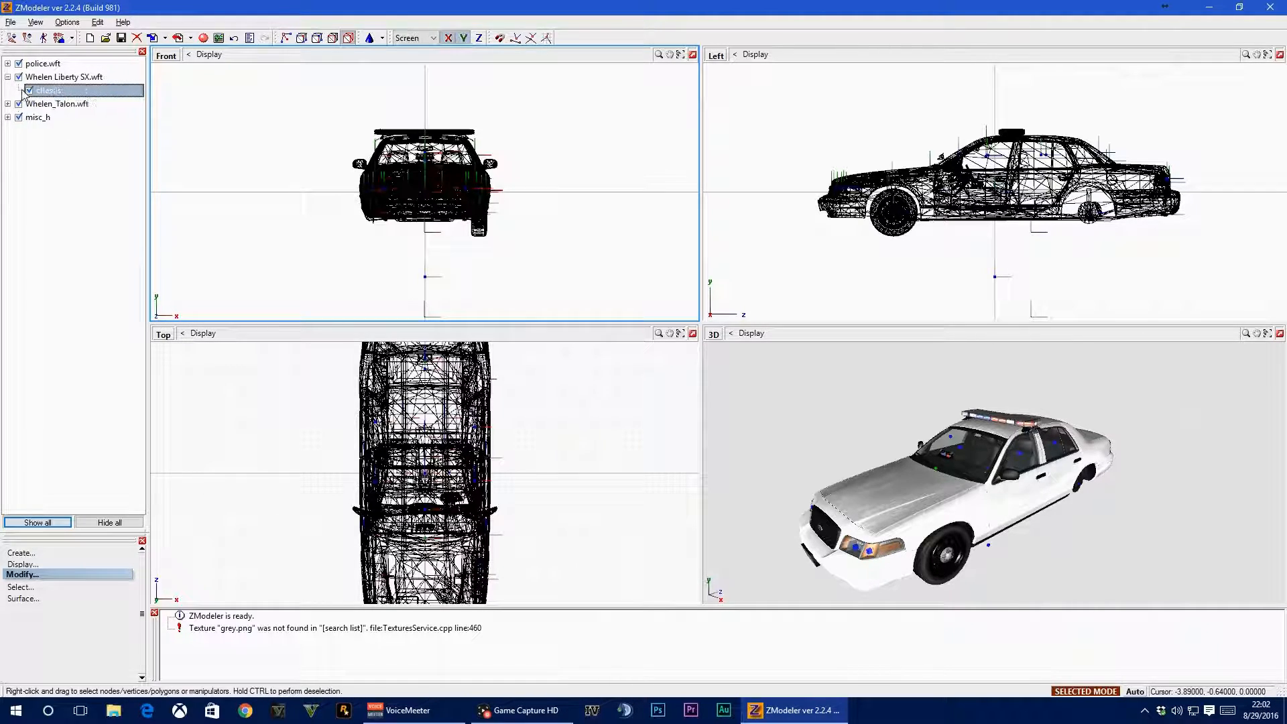
pyautogui.moveTo(48, 117); pyautogui.dragTo(51, 242)
pyautogui.rightClick(49, 102)
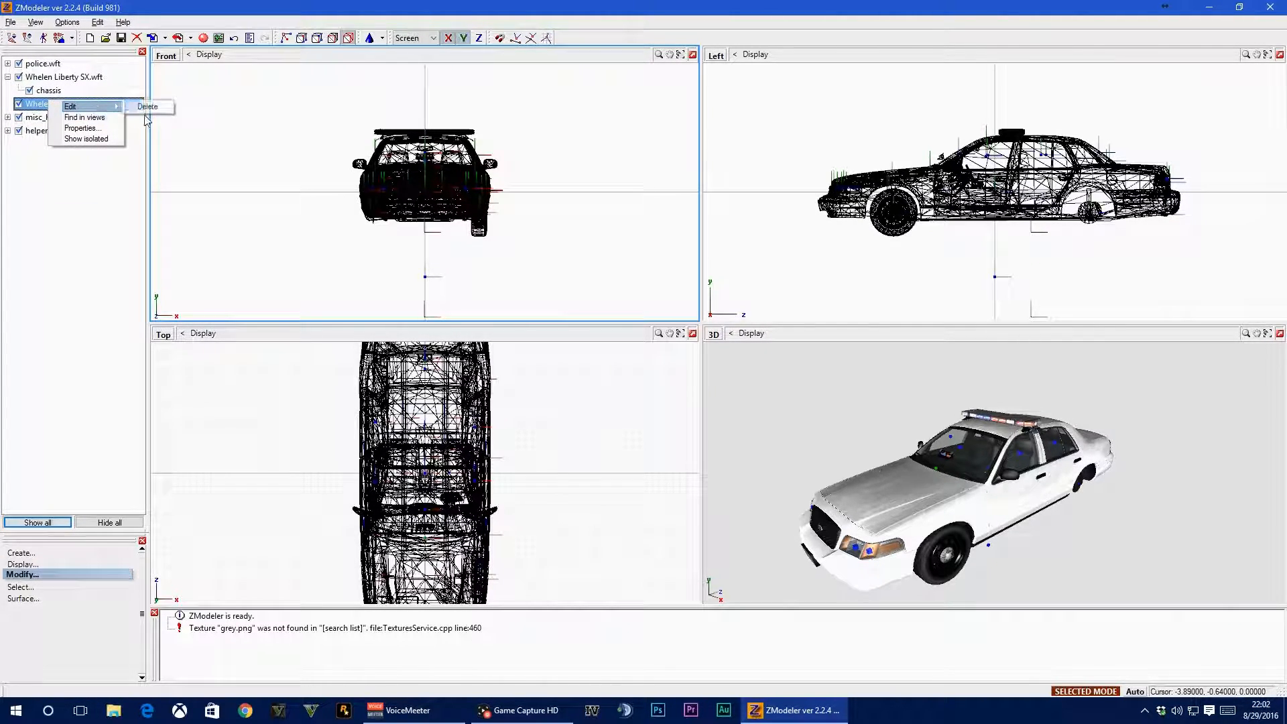
pyautogui.click(149, 108)
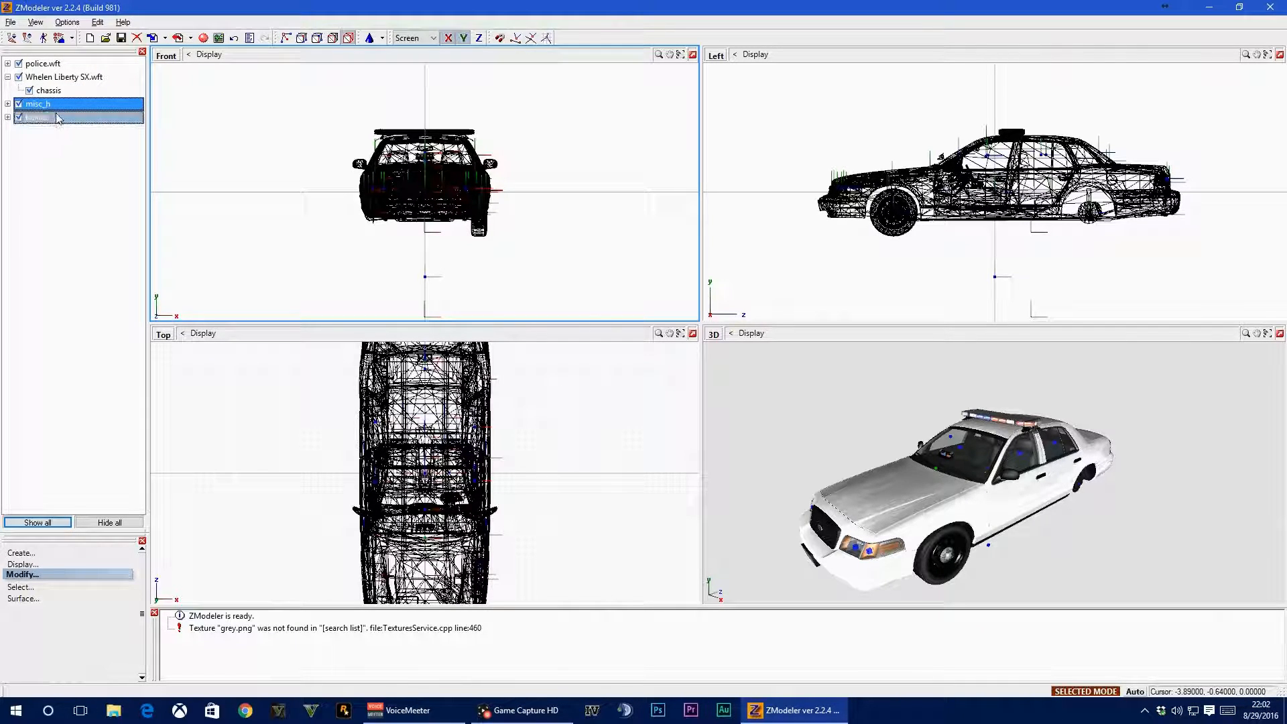
# Expand the misc_h and helper nodes to check which extras each one contains
pyautogui.click(8, 104)
pyautogui.click(8, 104)
pyautogui.click(8, 118)
pyautogui.click(6, 119)
pyautogui.click(8, 104)
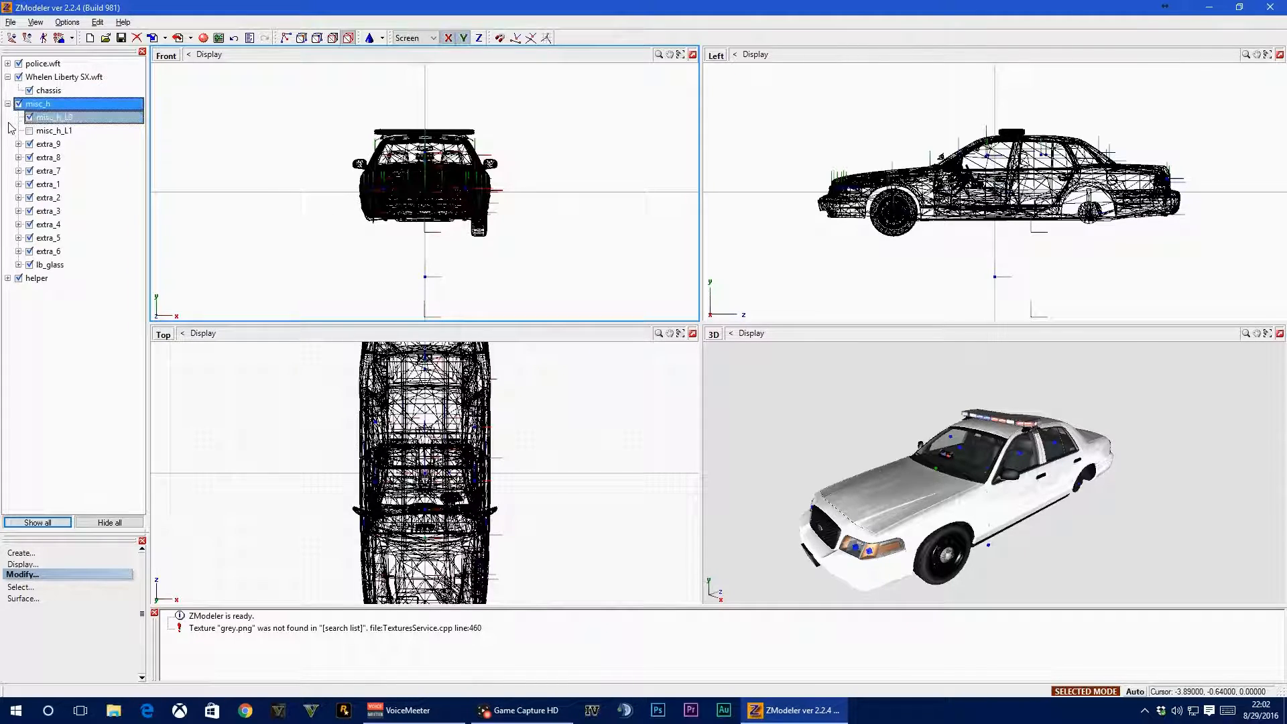
pyautogui.click(7, 278)
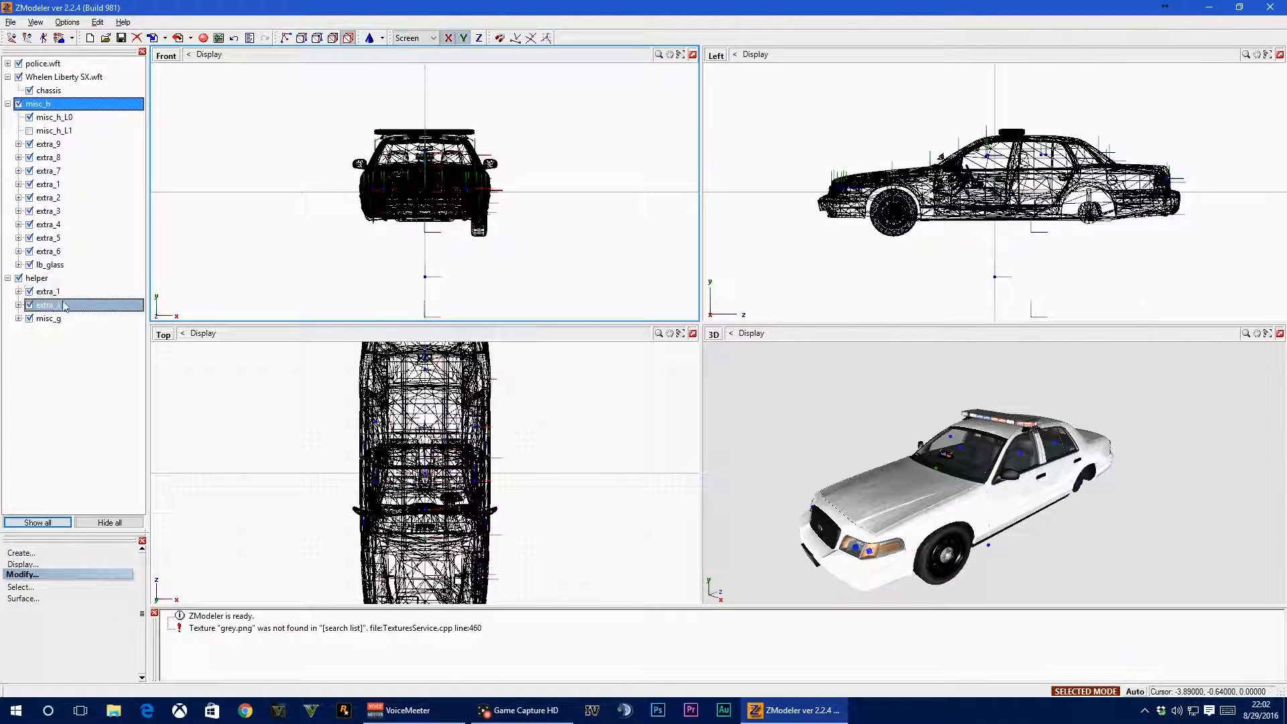
# Examine the dash light behind the windshield and compare the extra_1 parts under helper and misc_h
pyautogui.moveTo(885, 487); pyautogui.dragTo(972, 484, button='middle')
pyautogui.scroll(4, 972, 484)
pyautogui.scroll(5, 973, 469)
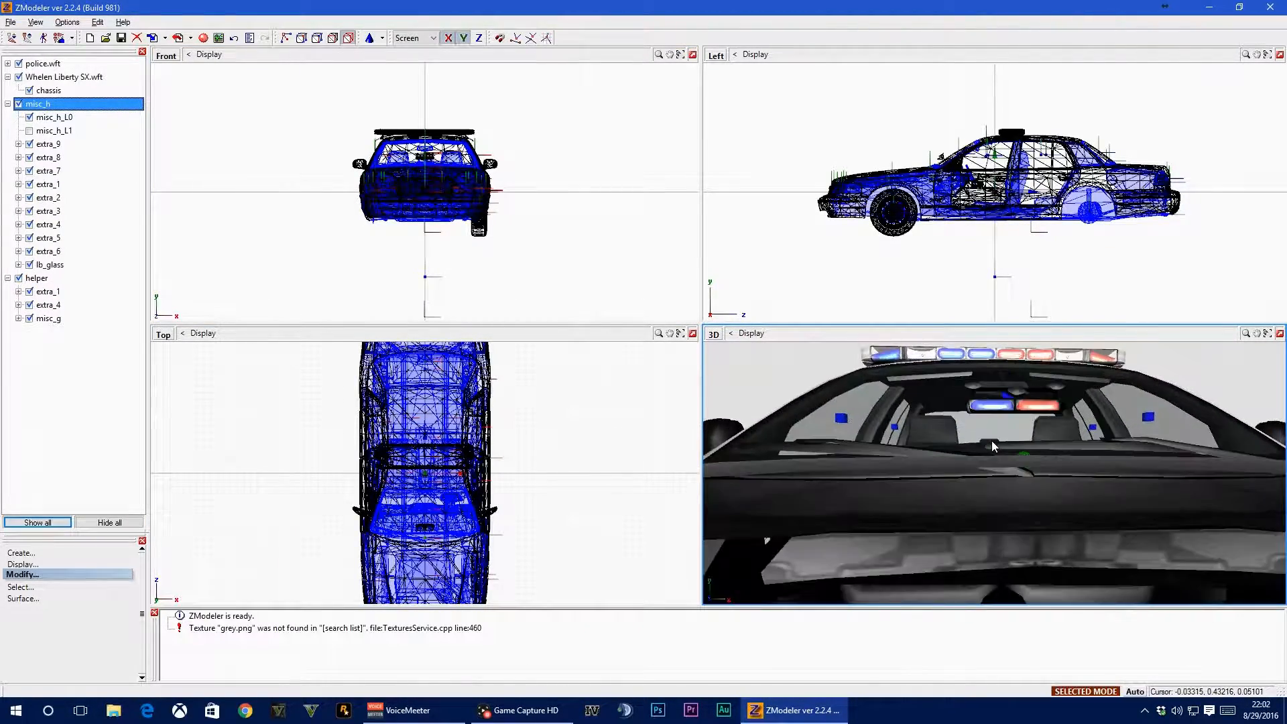
pyautogui.click(29, 295)
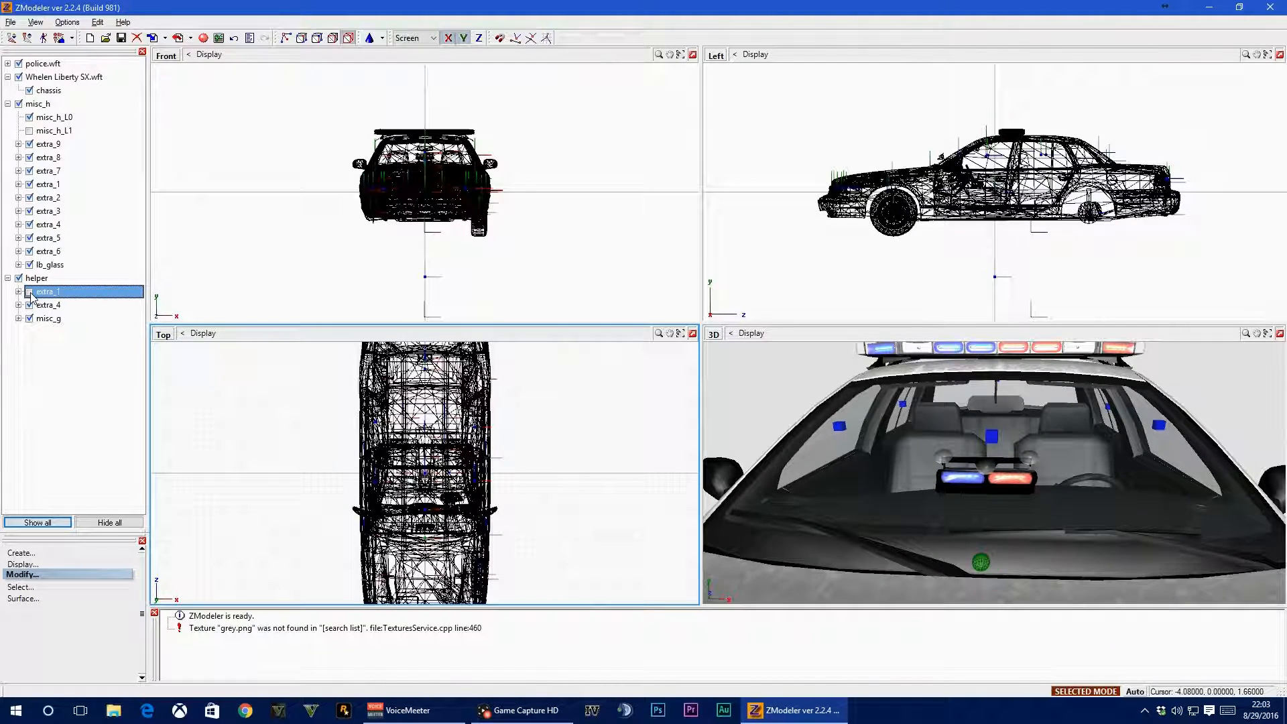
pyautogui.click(30, 294)
pyautogui.moveTo(1000, 444)
pyautogui.mouseDown(button='middle')
pyautogui.moveTo(942, 464)
pyautogui.moveTo(996, 459)
pyautogui.mouseUp(button='middle')
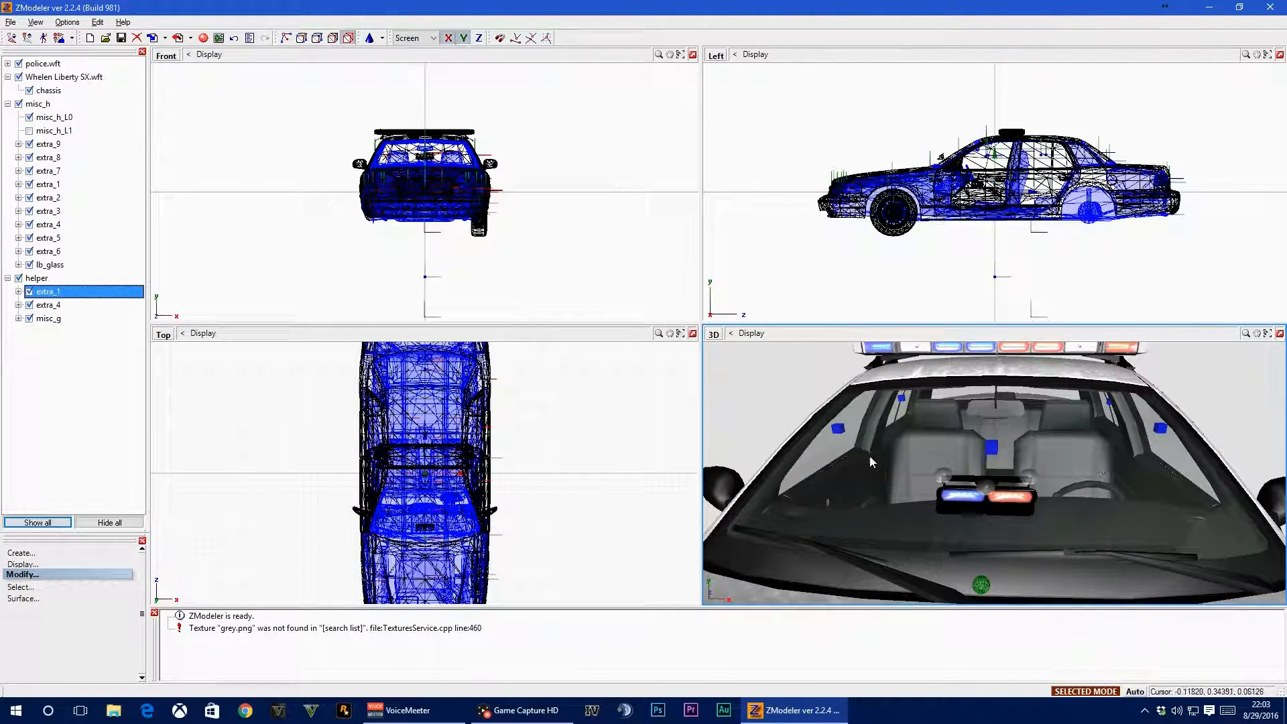
pyautogui.click(154, 355)
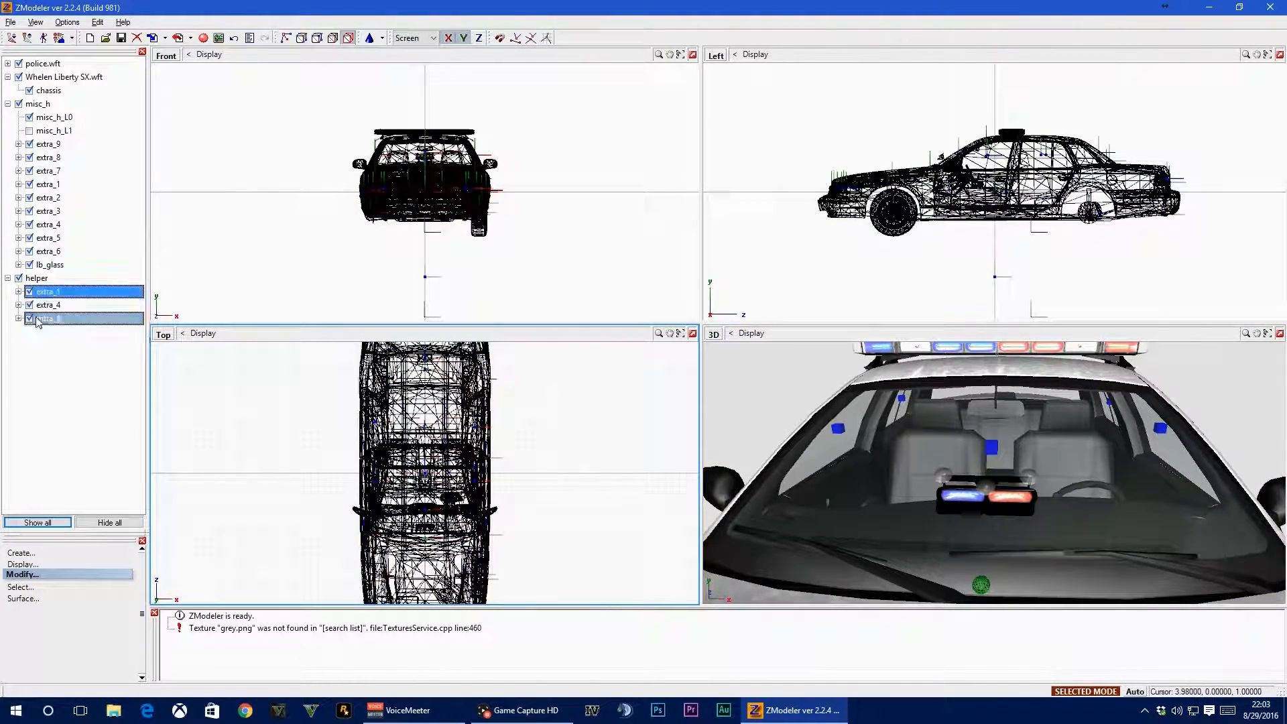
pyautogui.click(19, 292)
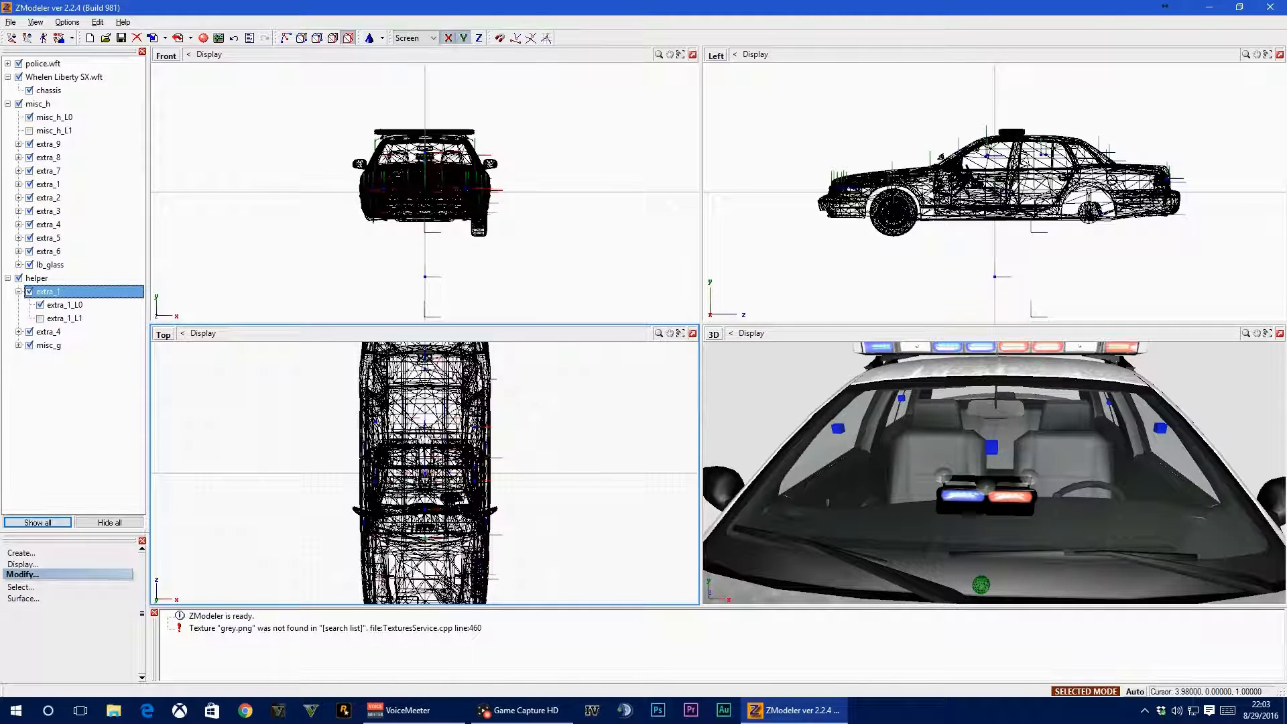
pyautogui.click(19, 184)
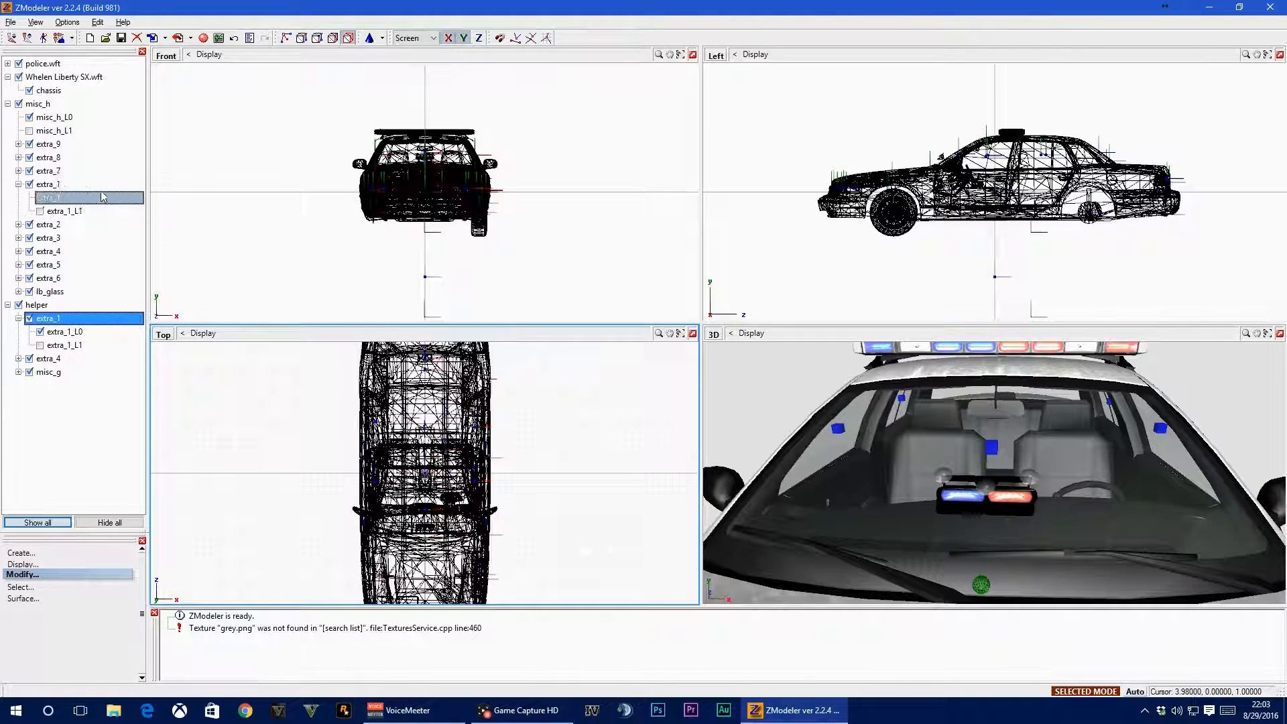
# Try to export the scene as policetut.wft in the FHP Clan Pack V1 folder, replacing the existing file, and check the export message
pyautogui.click(177, 38)
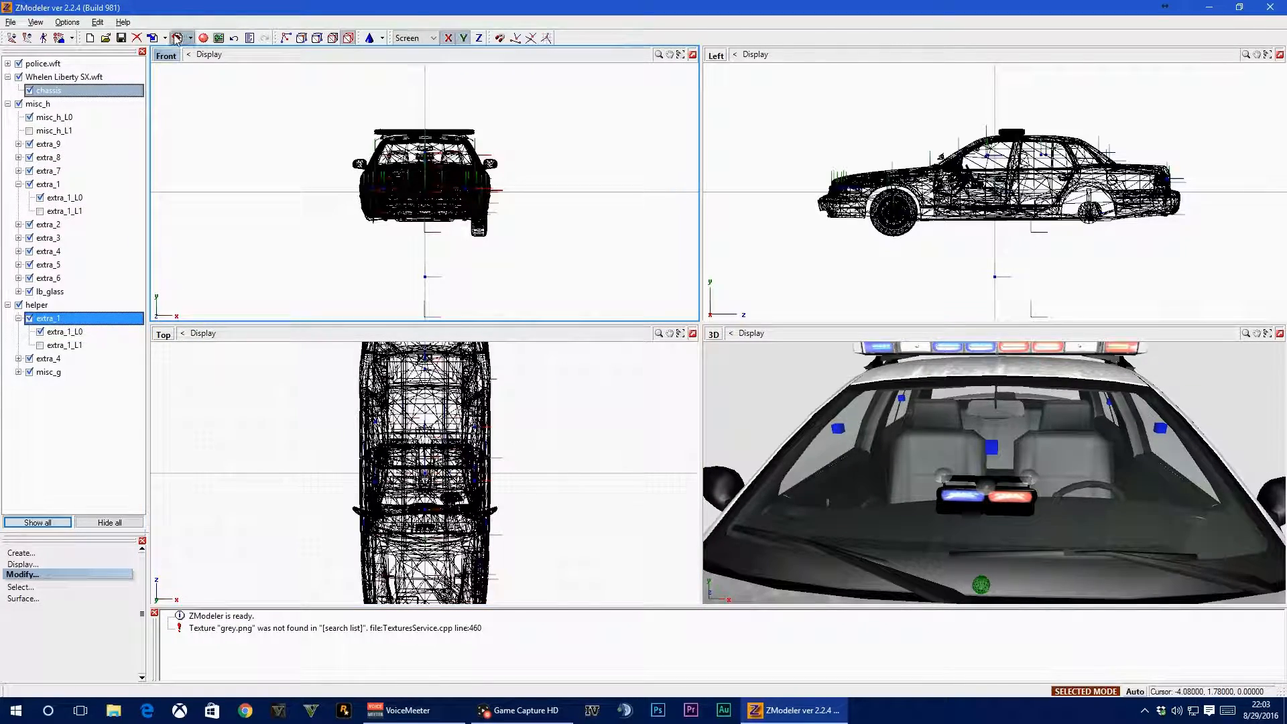
pyautogui.click(522, 310)
pyautogui.doubleClick(523, 310)
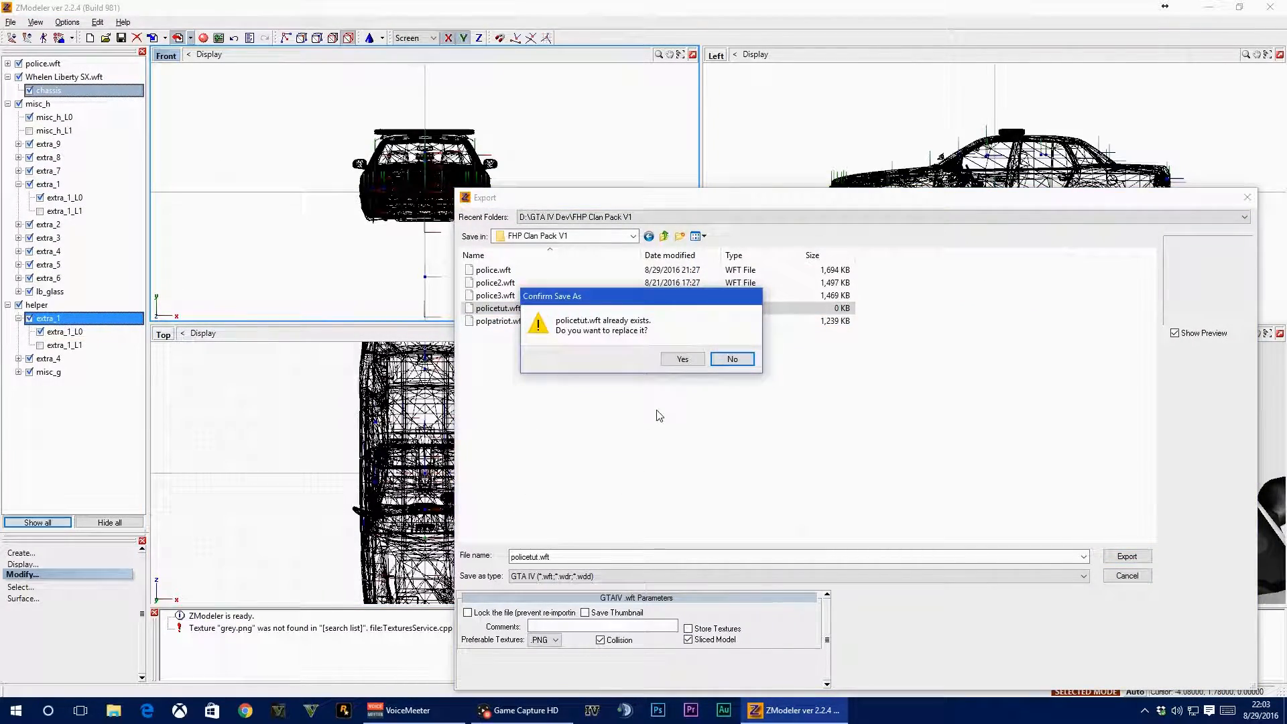
pyautogui.click(682, 360)
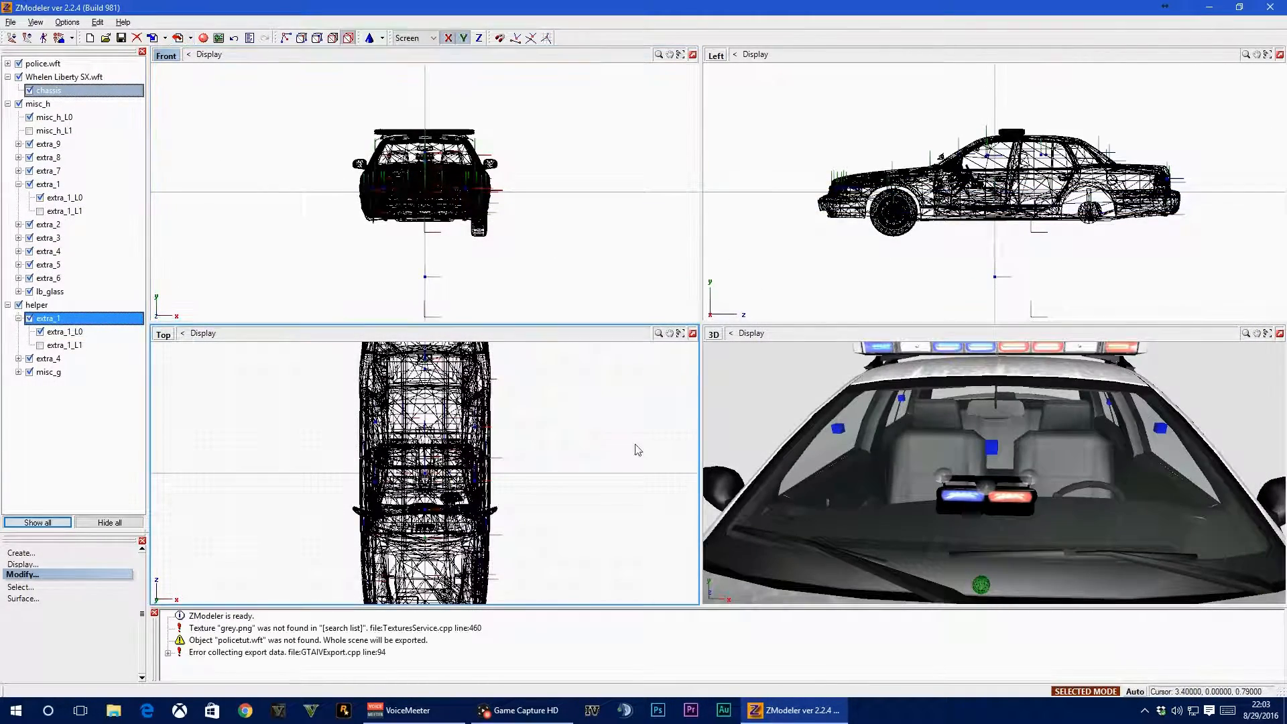
pyautogui.click(259, 657)
# Locate the exported policetut.wft in the FHP Clan Pack V1 folder in File Explorer and check its file size
pyautogui.press('super+e')
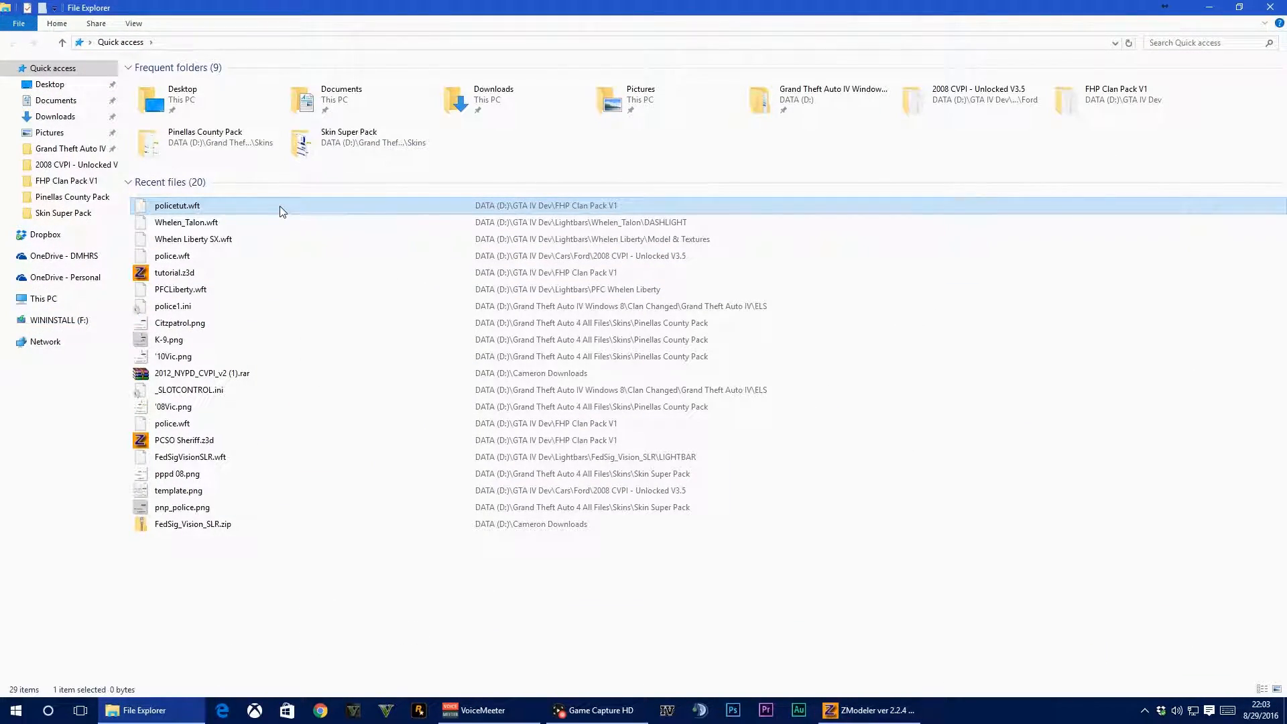
pyautogui.rightClick(356, 208)
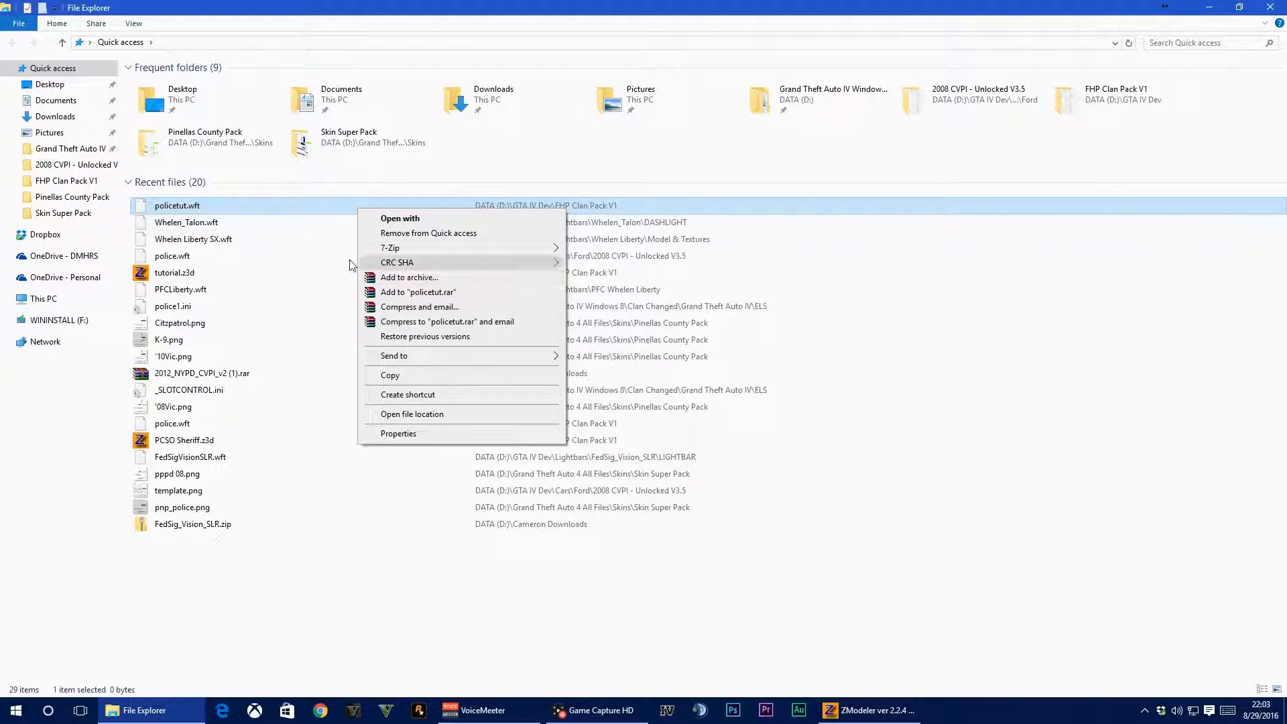
pyautogui.click(434, 415)
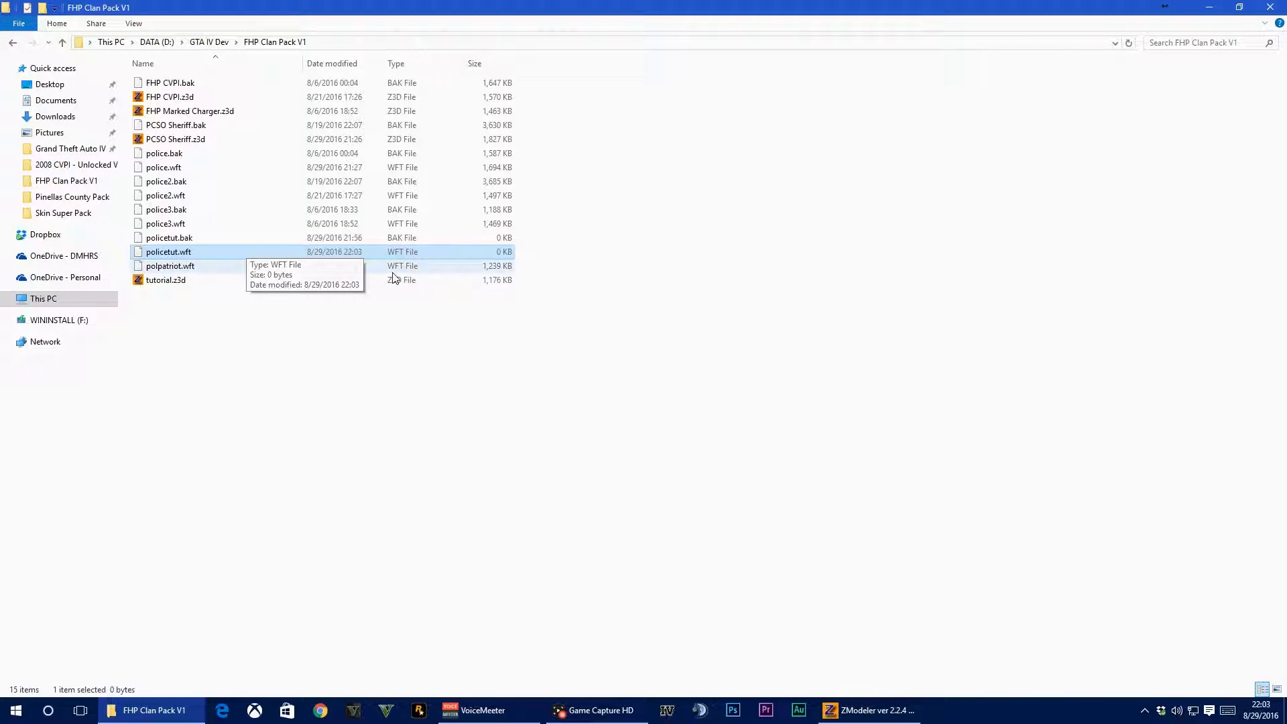
pyautogui.click(1269, 7)
# Expand the export error in ZModeler's message log and read its details
pyautogui.click(214, 653)
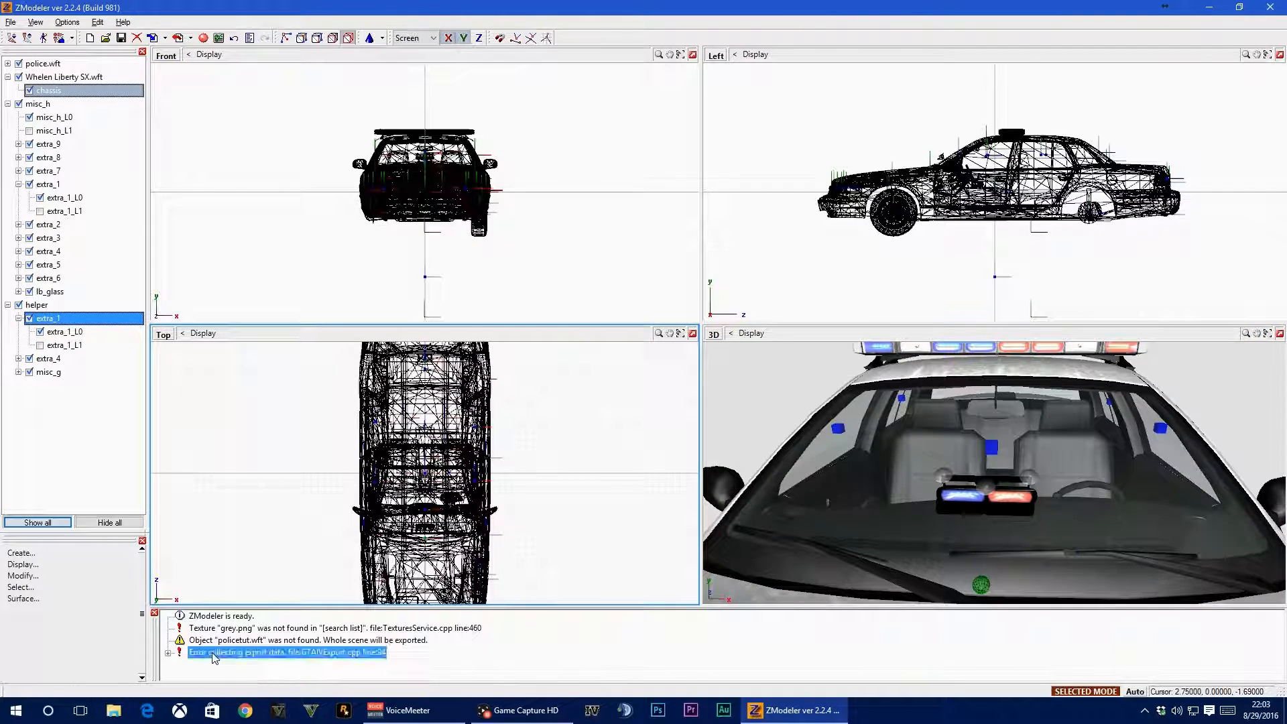
pyautogui.click(169, 653)
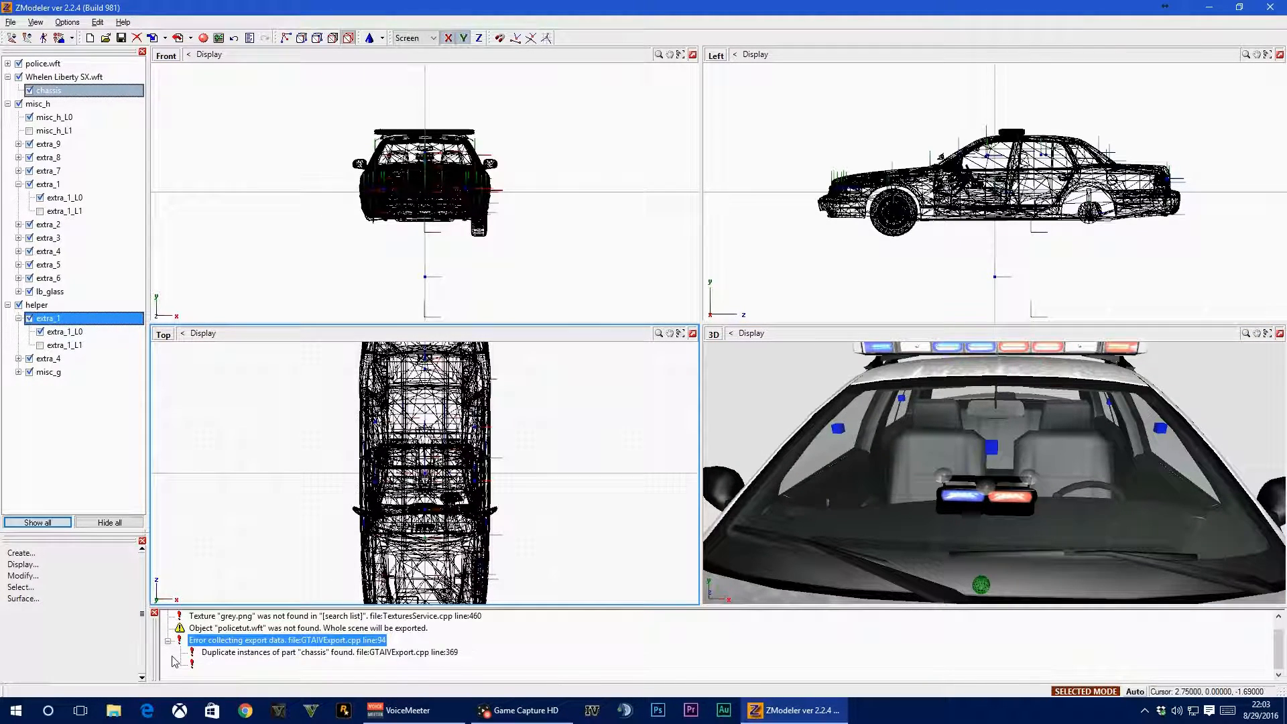
pyautogui.click(315, 652)
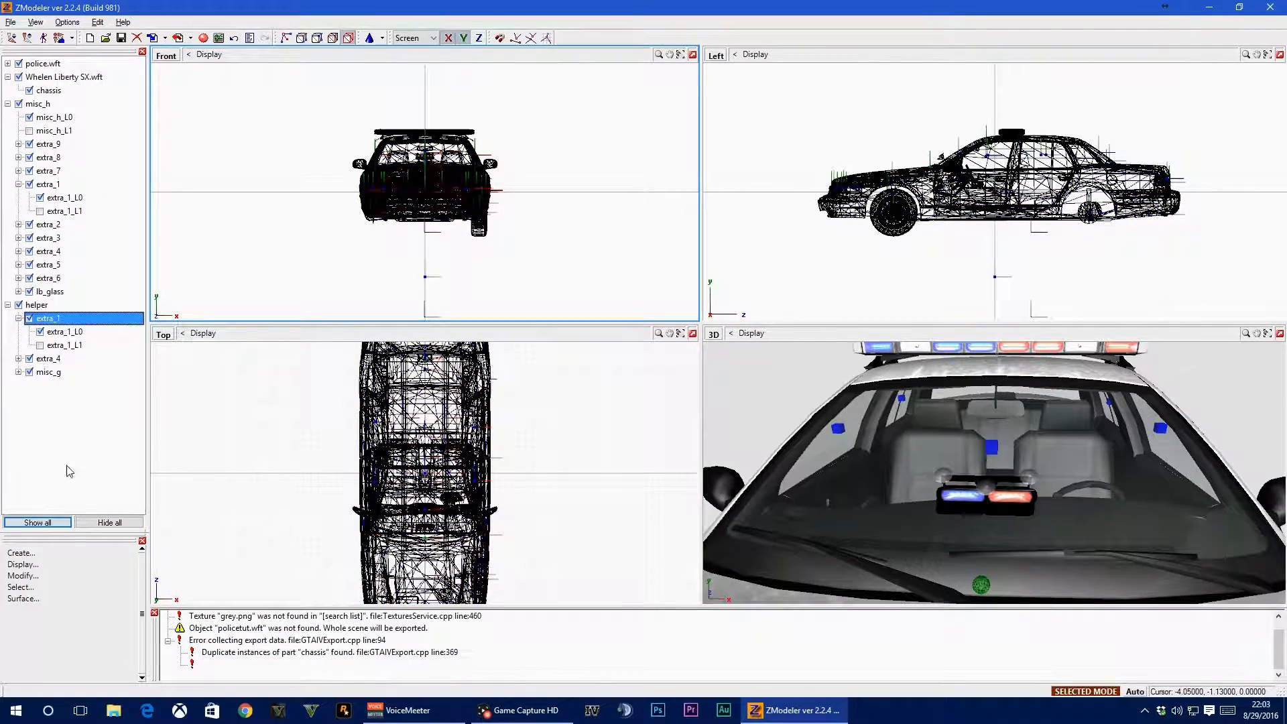
pyautogui.click(168, 641)
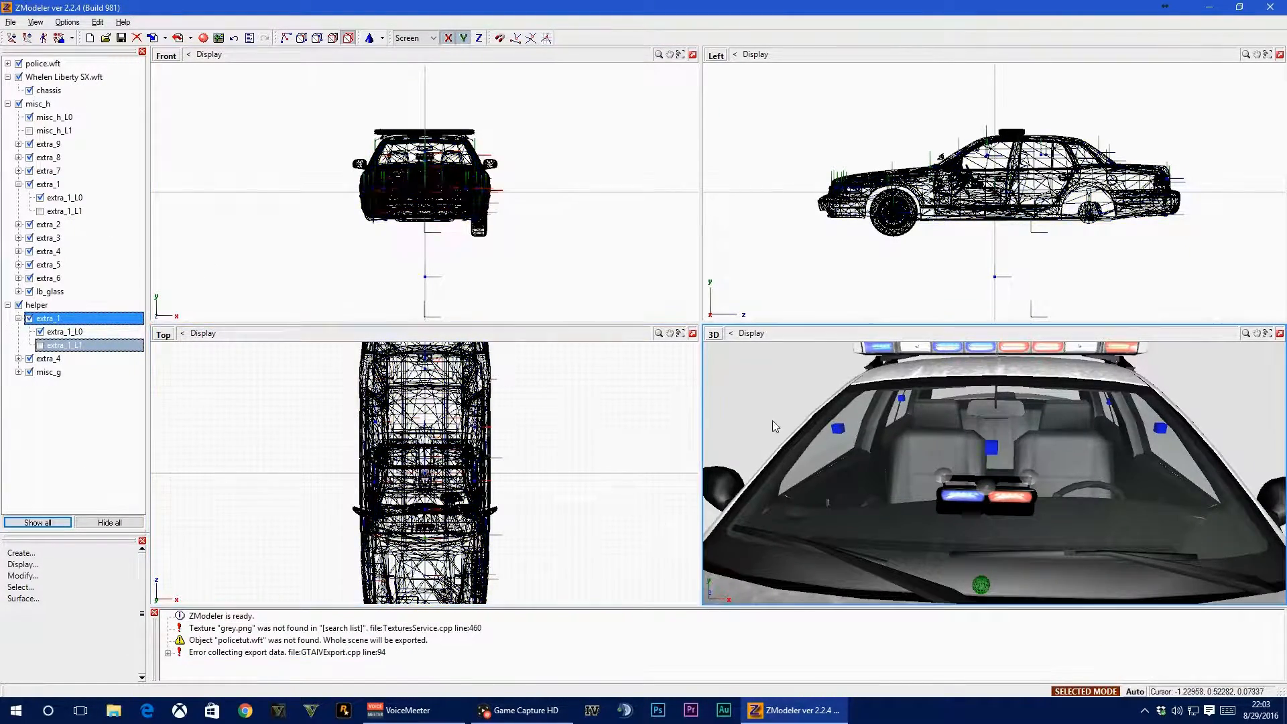
# Hide the dash light's misc_g, the lightbar's misc_h_L0 and the lb_glass part
pyautogui.moveTo(870, 448); pyautogui.dragTo(887, 443, button='middle')
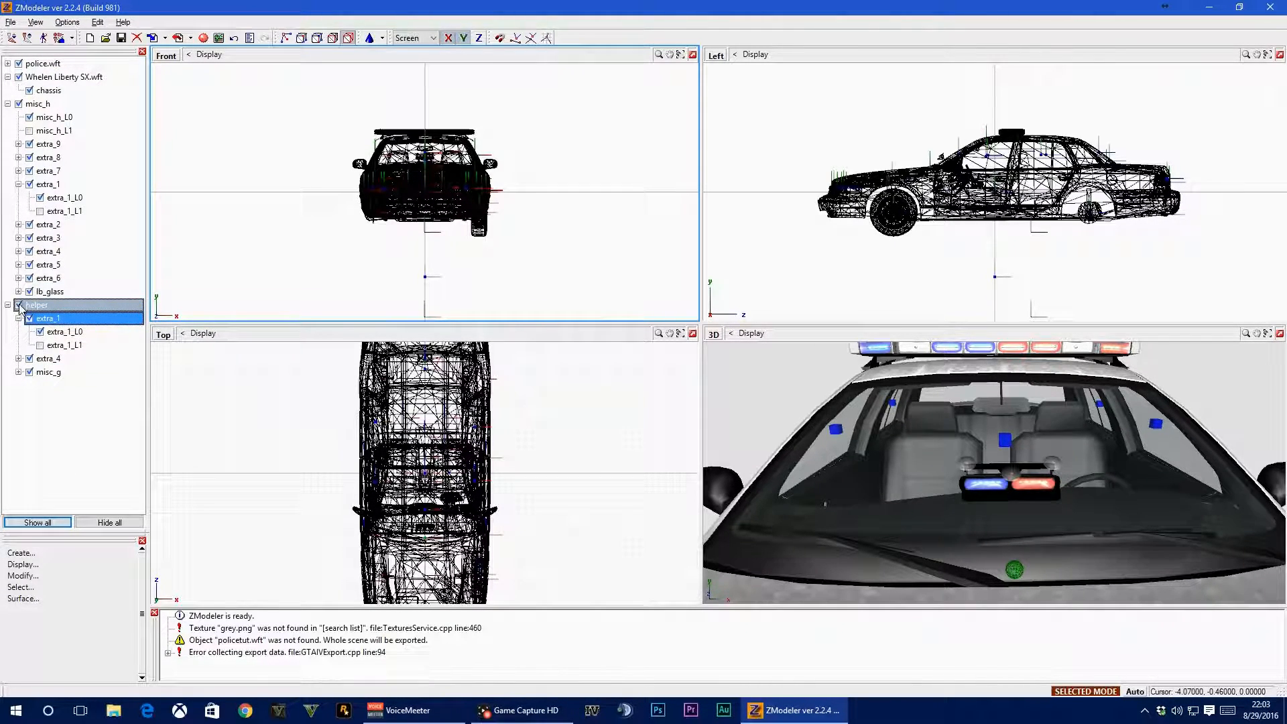
pyautogui.click(29, 373)
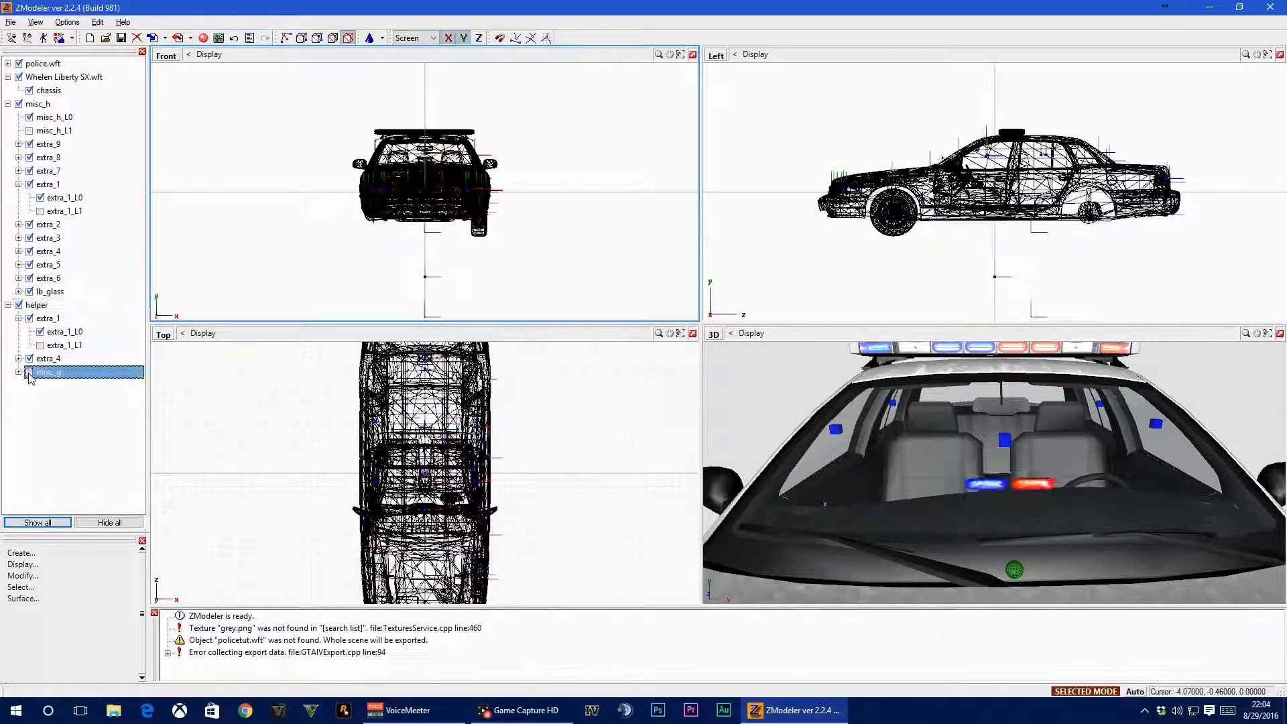
pyautogui.moveTo(955, 534)
pyautogui.mouseDown(button='middle')
pyautogui.moveTo(915, 533)
pyautogui.moveTo(963, 529)
pyautogui.mouseUp(button='middle')
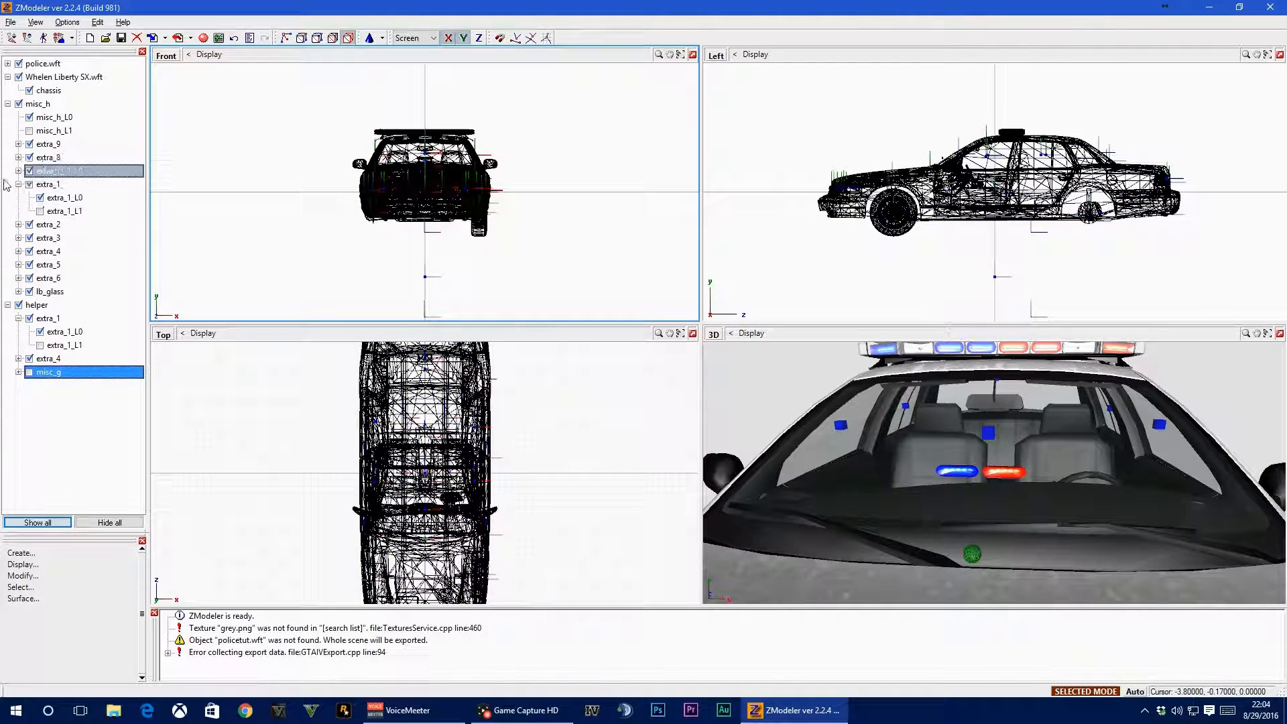
pyautogui.click(29, 118)
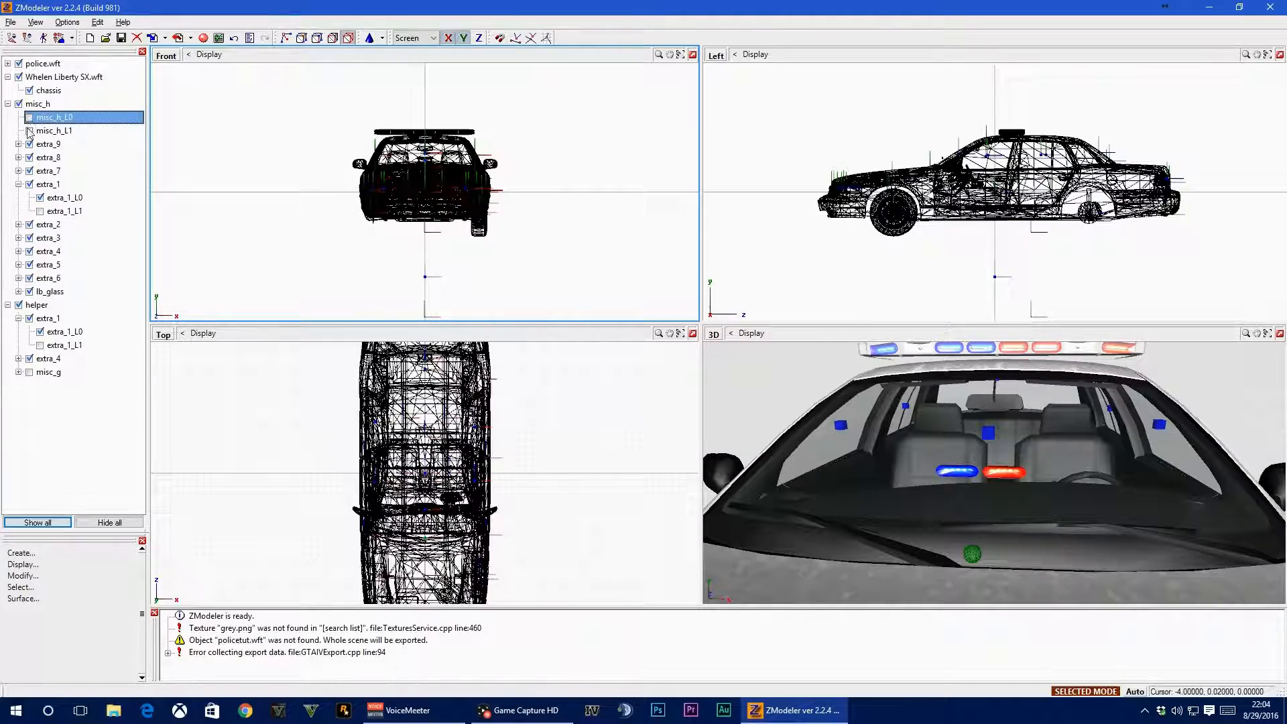
pyautogui.click(29, 292)
pyautogui.moveTo(1002, 511)
pyautogui.mouseDown(button='middle')
pyautogui.moveTo(982, 546)
pyautogui.moveTo(907, 528)
pyautogui.moveTo(992, 526)
pyautogui.mouseUp(button='middle')
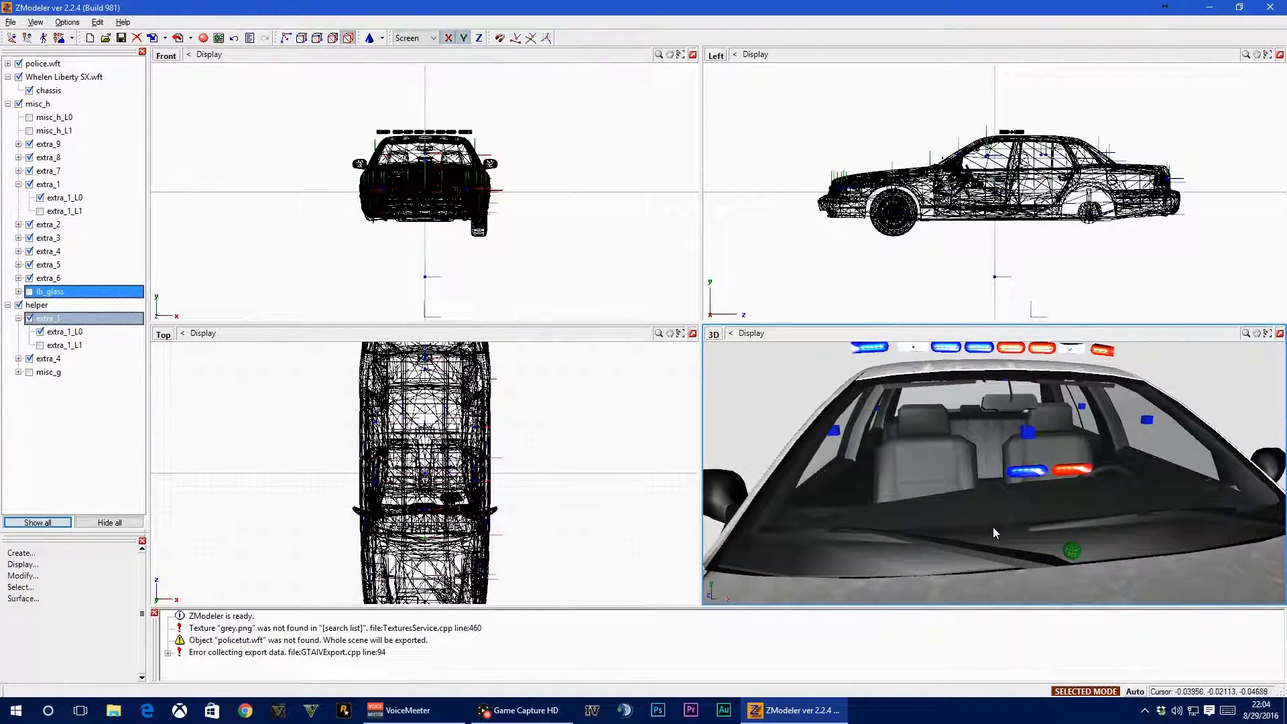
# Hide police.wft so the lightbar and dash light modules are isolated in the viewports
pyautogui.scroll(4, 421, 134)
pyautogui.scroll(2, 418, 132)
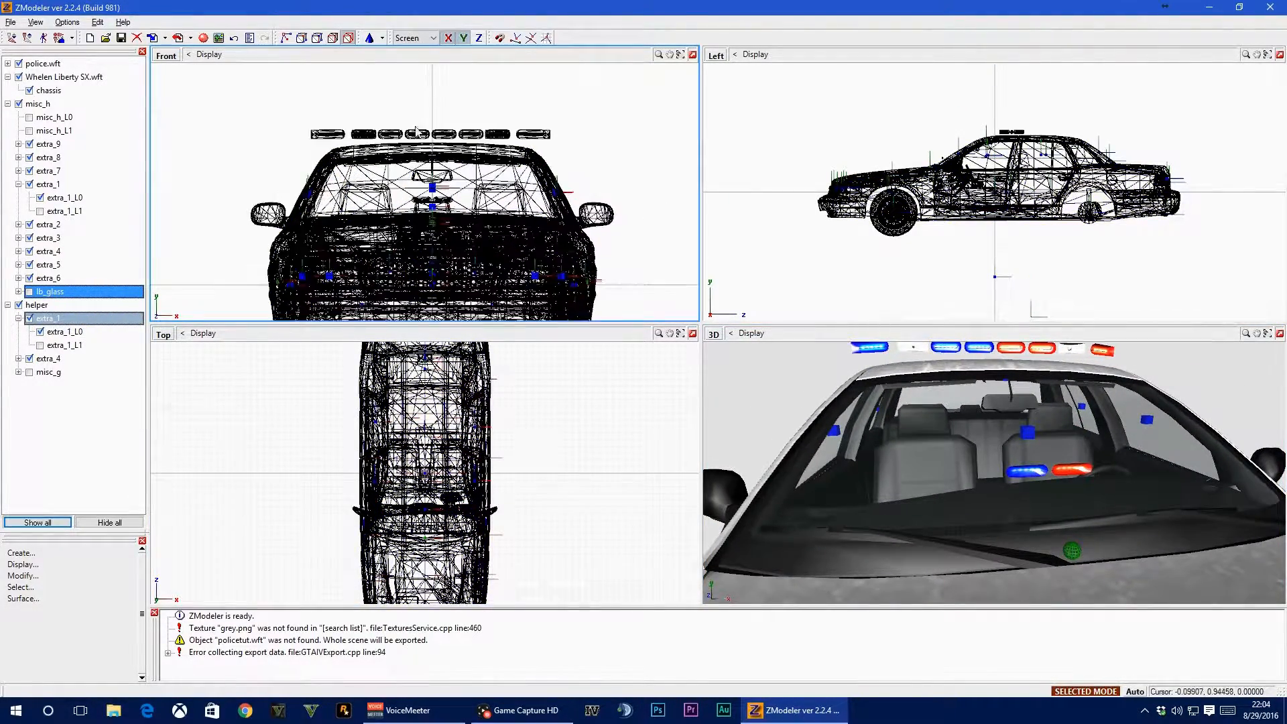
pyautogui.scroll(1, 405, 137)
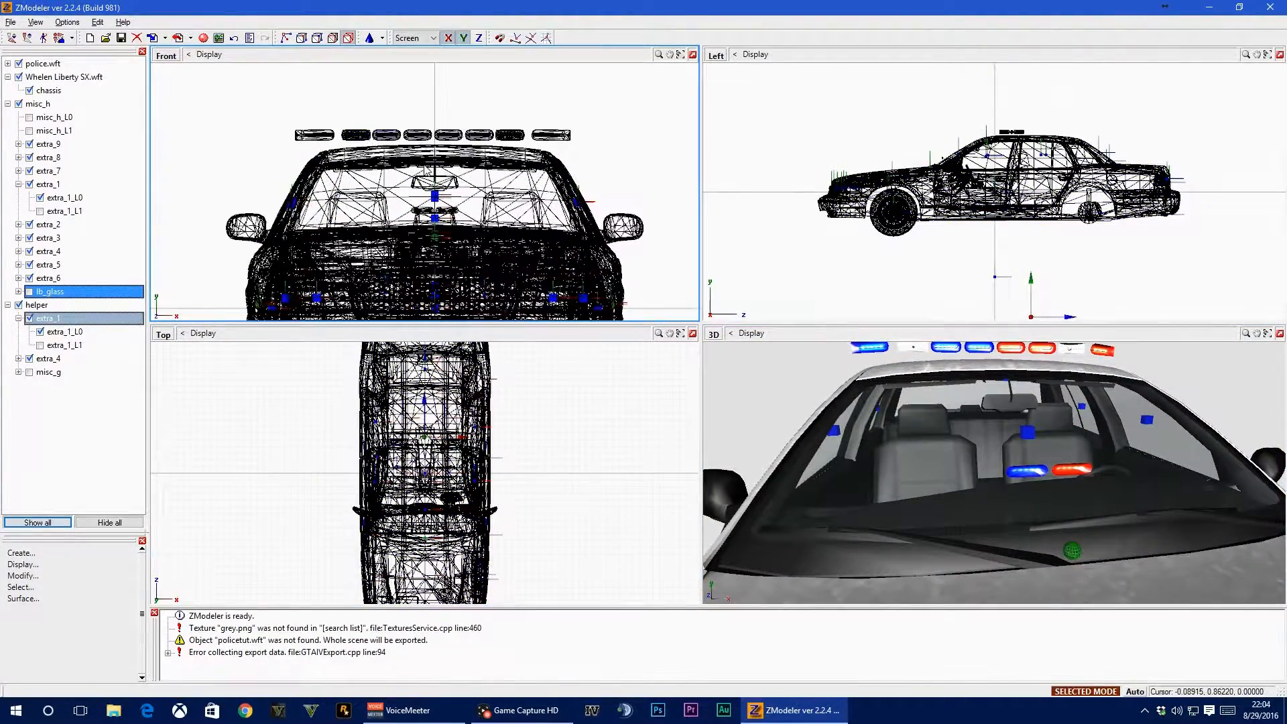
pyautogui.click(19, 63)
pyautogui.scroll(2, 418, 194)
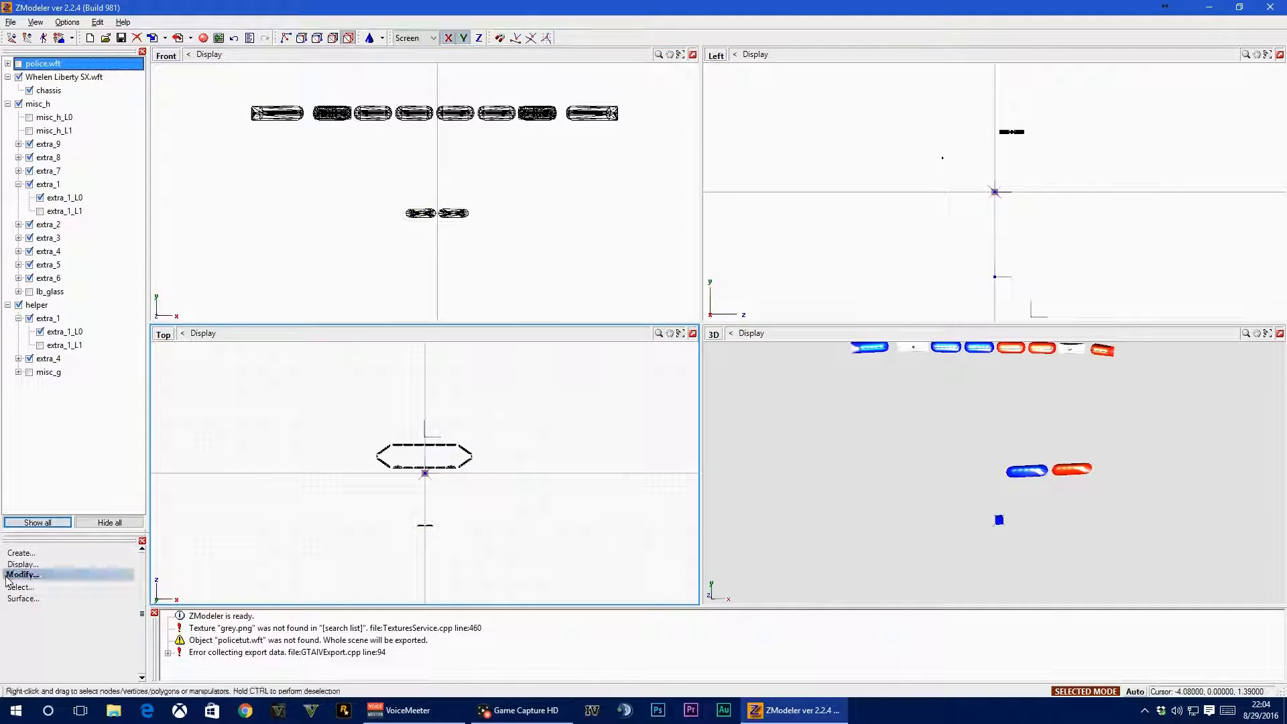
# Activate the Attach tool and turn off Selected Mode
pyautogui.click(27, 575)
pyautogui.click(27, 597)
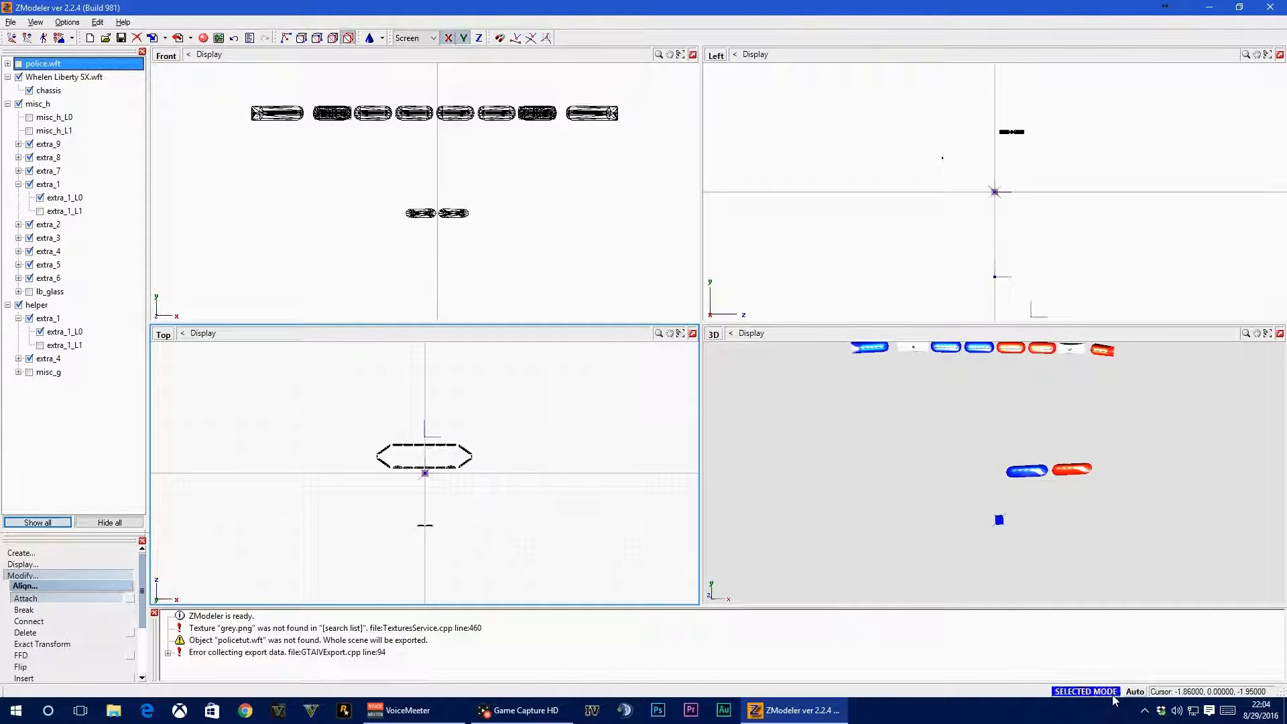
pyautogui.click(429, 220)
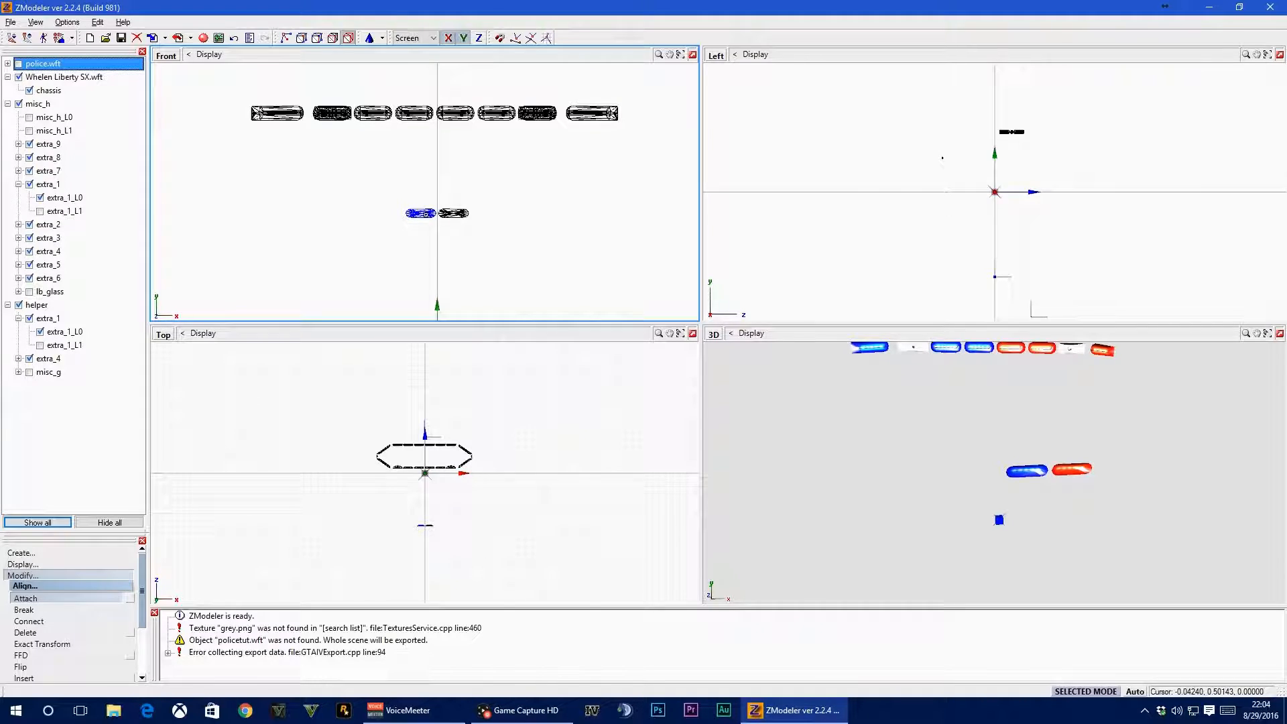
pyautogui.click(416, 222)
# Move the extra_1_L0 mesh from helper's extra_1 into misc_h's extra_1
pyautogui.click(67, 332)
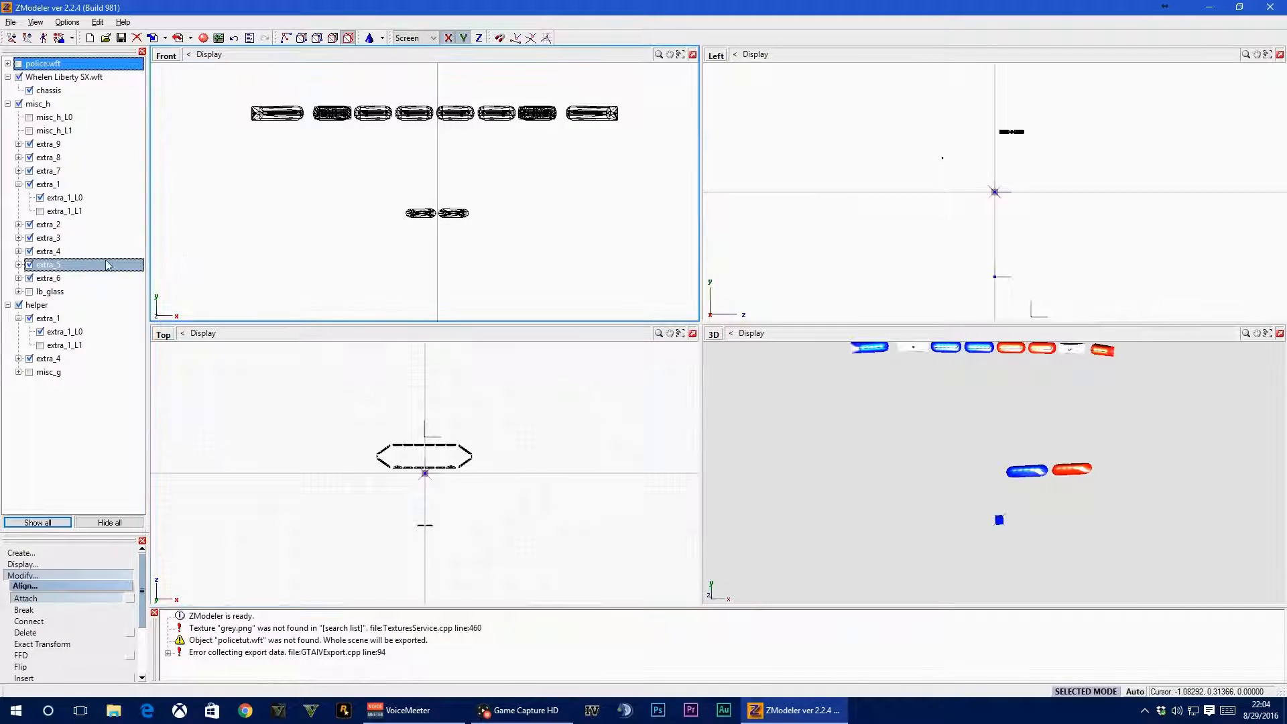
pyautogui.click(60, 331)
pyautogui.keyDown('shift'); pyautogui.click(62, 345); pyautogui.keyUp('shift')
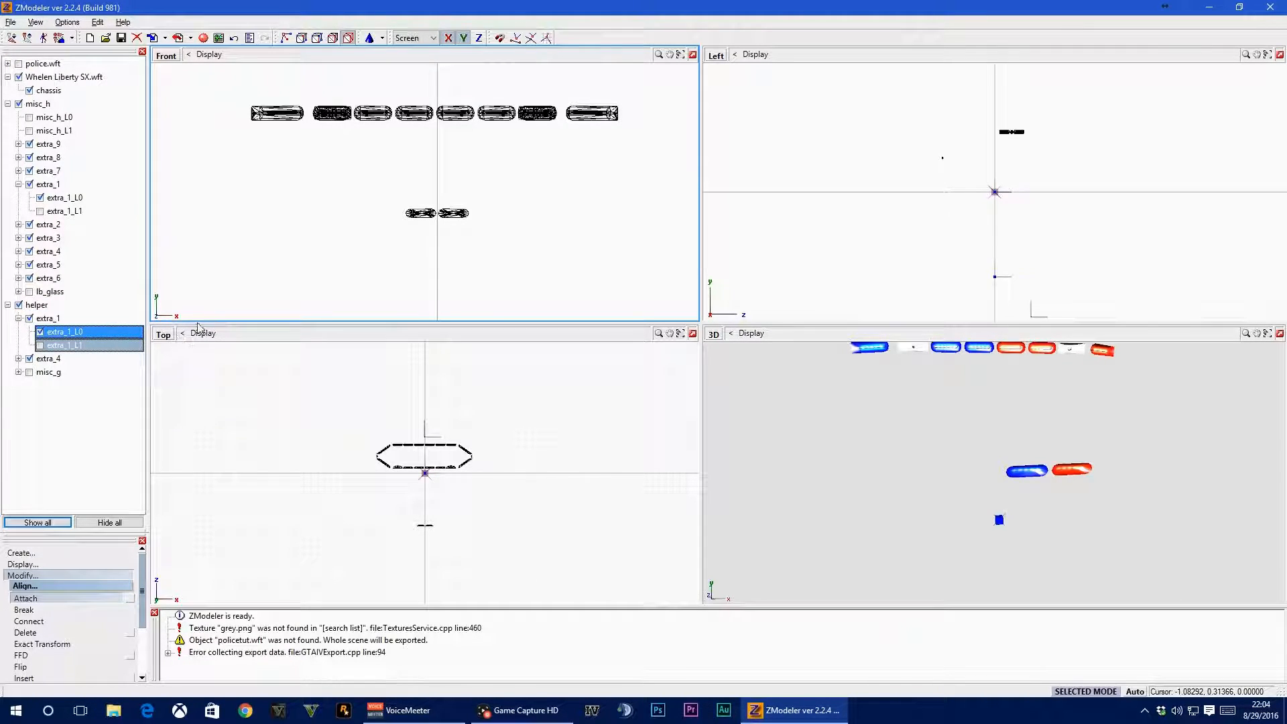
pyautogui.moveTo(144, 203); pyautogui.dragTo(90, 204)
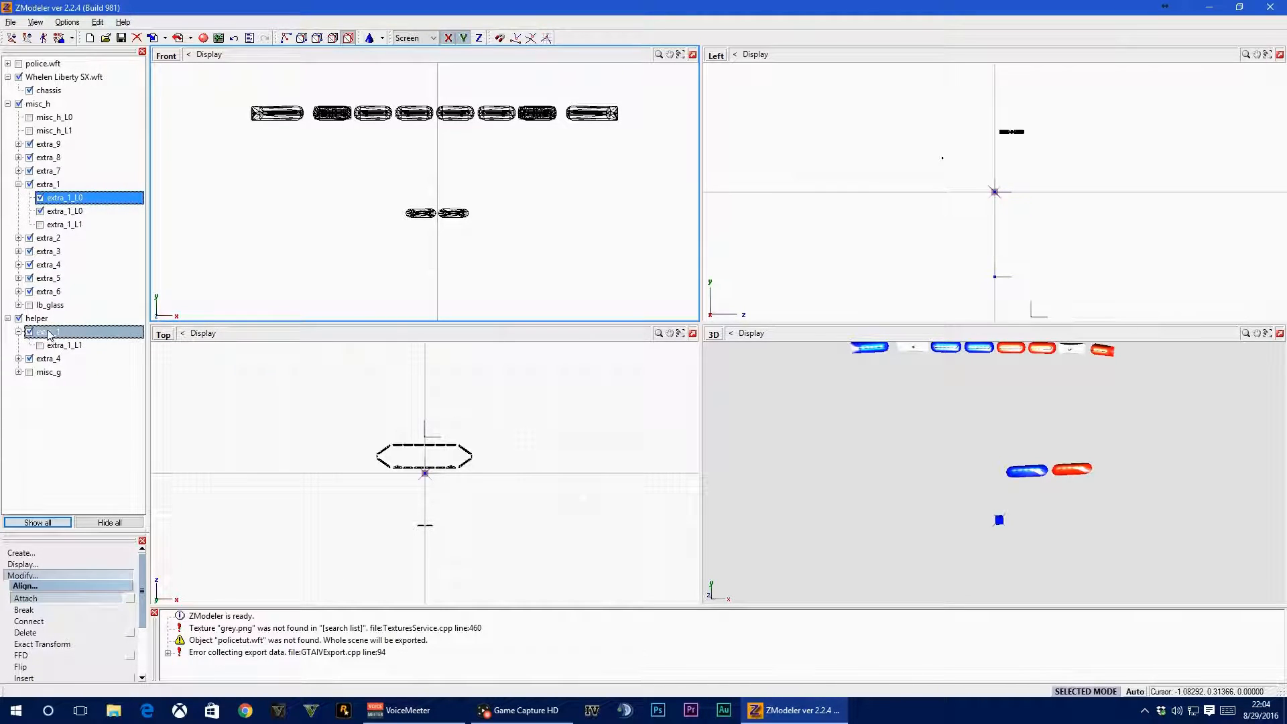
# Move the extra_4_L0 mesh from helper's extra_4 into misc_h's extra_4
pyautogui.click(19, 345)
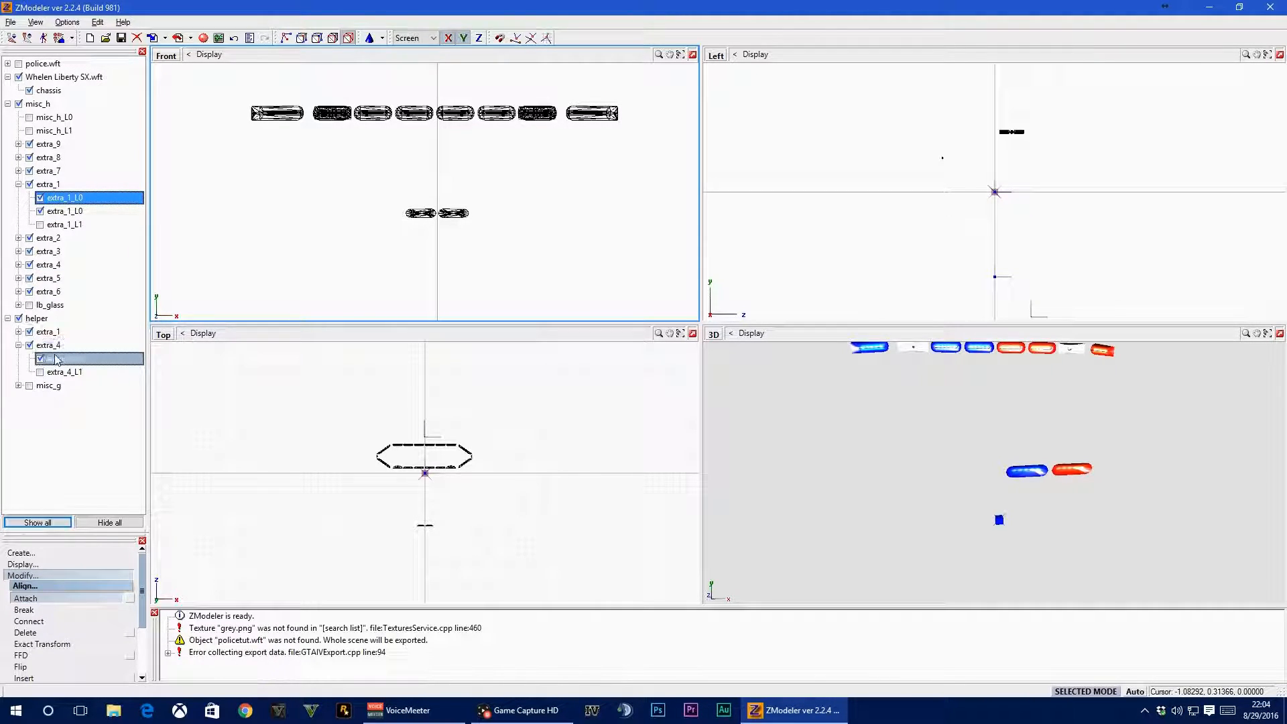
pyautogui.click(18, 184)
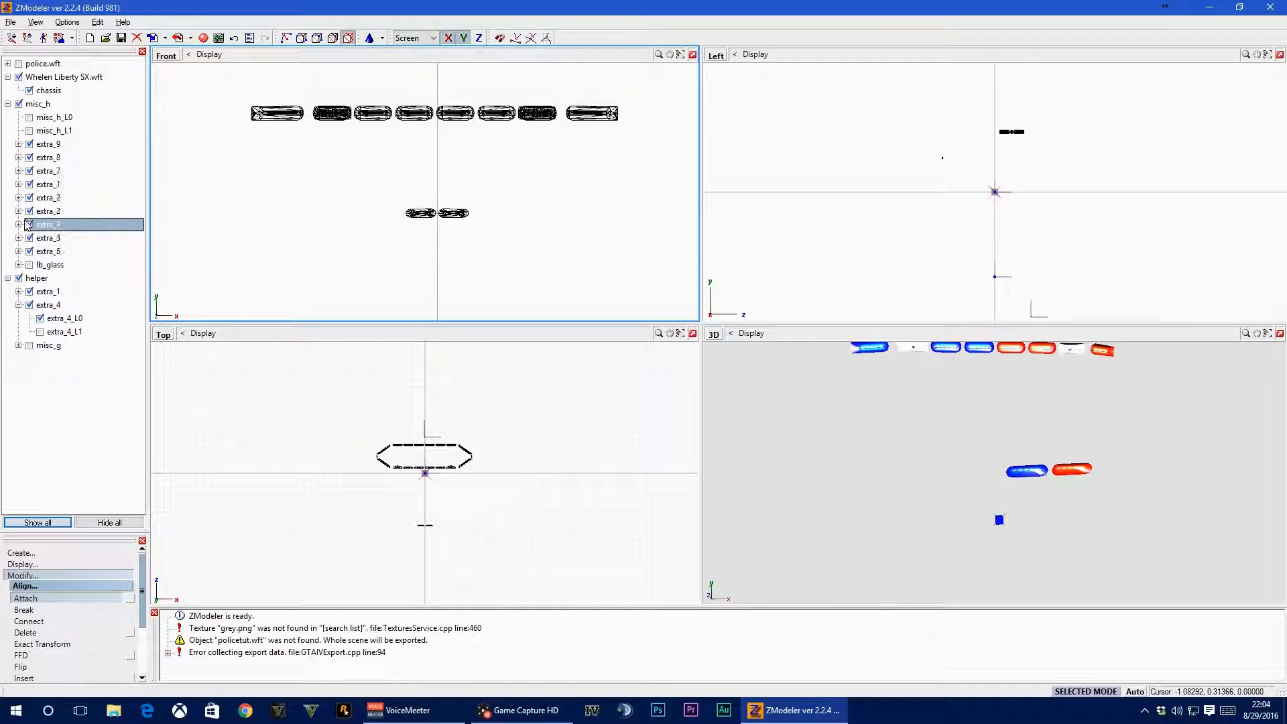
pyautogui.click(18, 224)
pyautogui.click(65, 345)
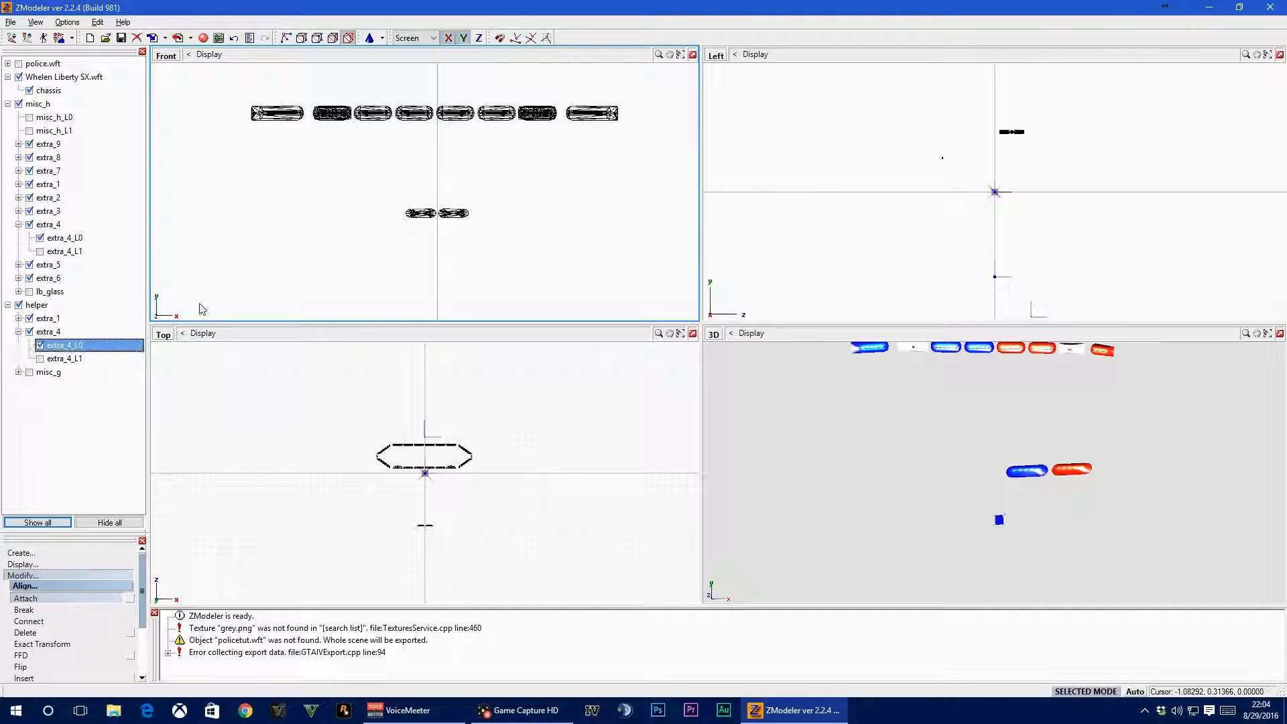
pyautogui.moveTo(116, 240); pyautogui.dragTo(114, 239)
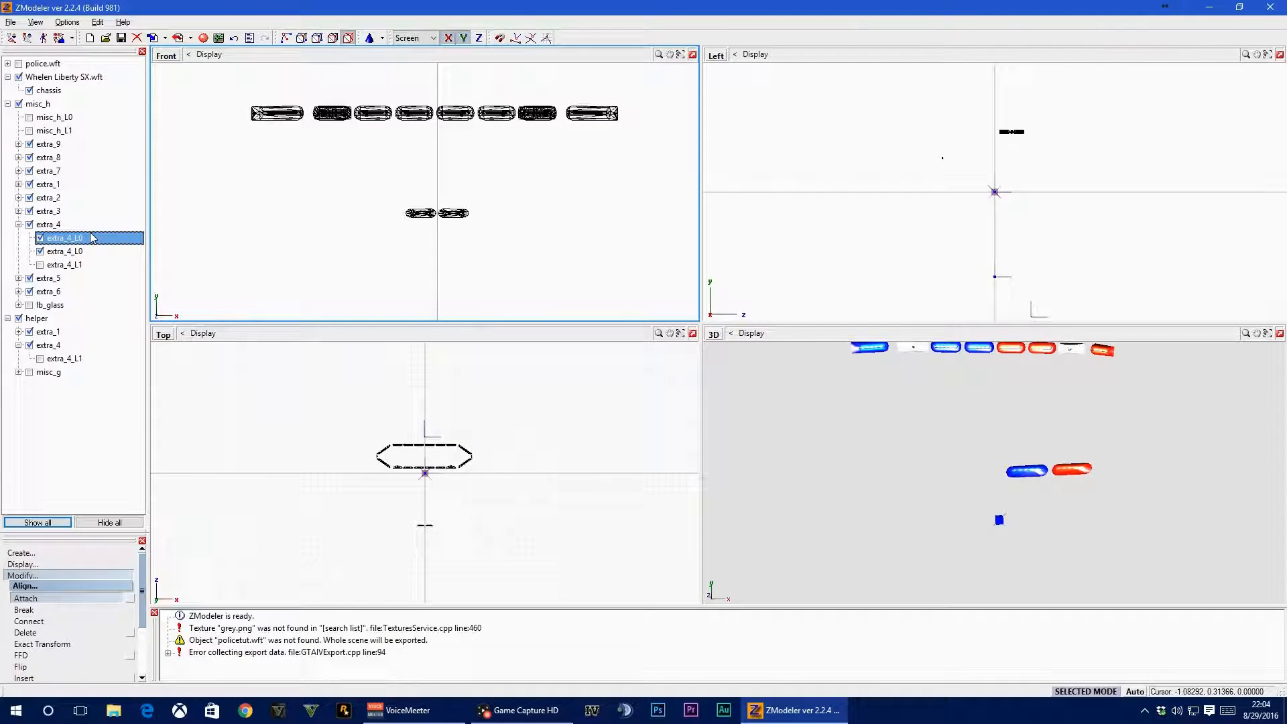
# Collapse the helper node and hide it
pyautogui.click(8, 318)
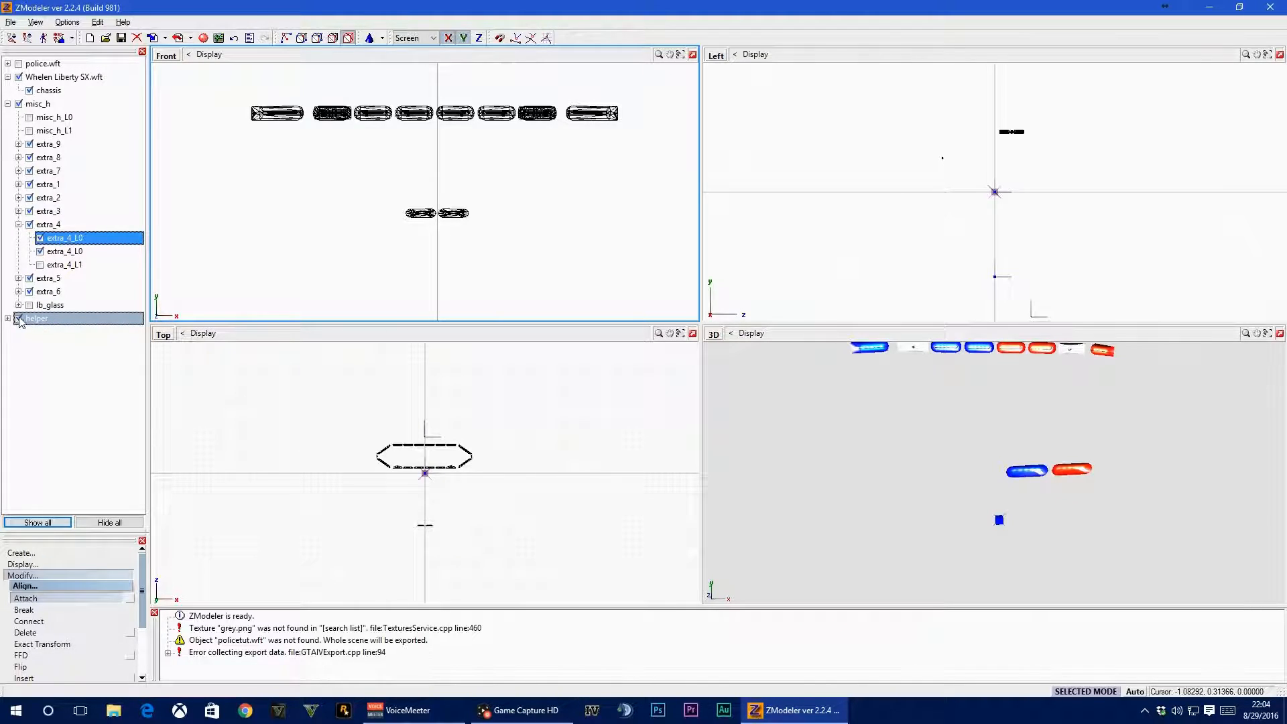
pyautogui.click(20, 318)
pyautogui.click(250, 367)
pyautogui.click(532, 199)
pyautogui.click(218, 413)
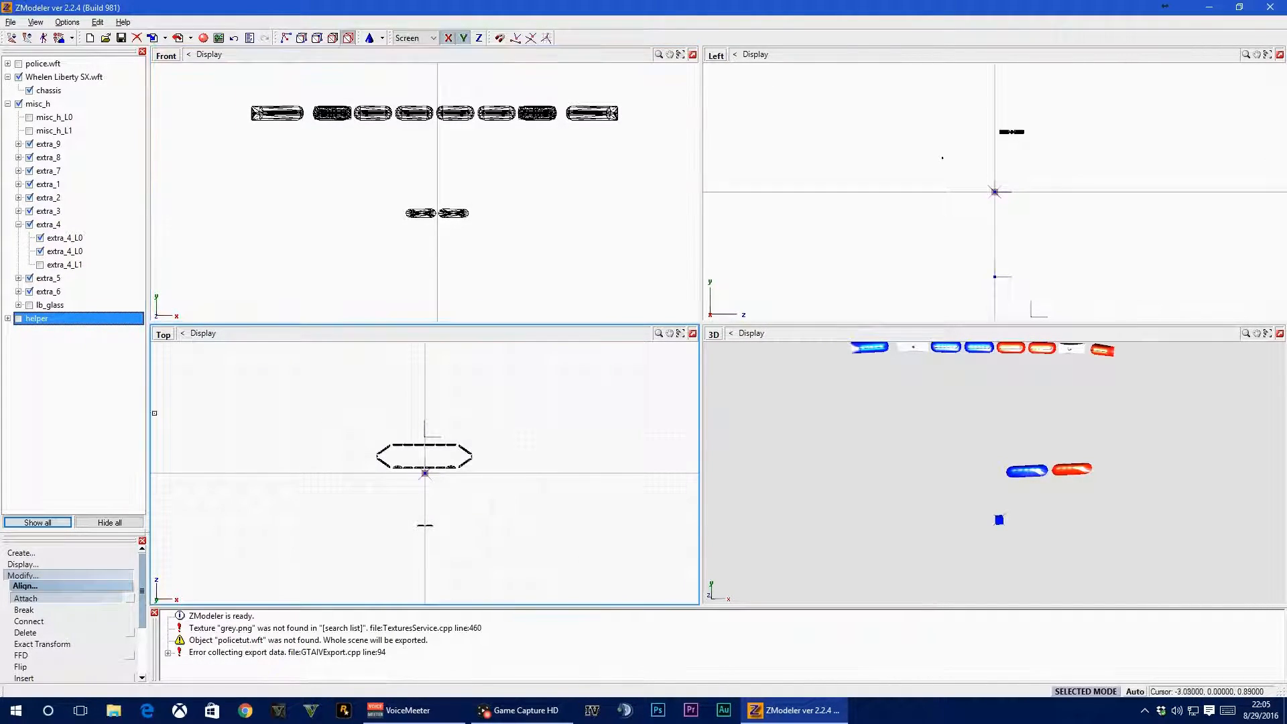
# Attach the dash light's extra_1_L0 to the lightbar's extra_1_L0 in the front view
pyautogui.click(19, 184)
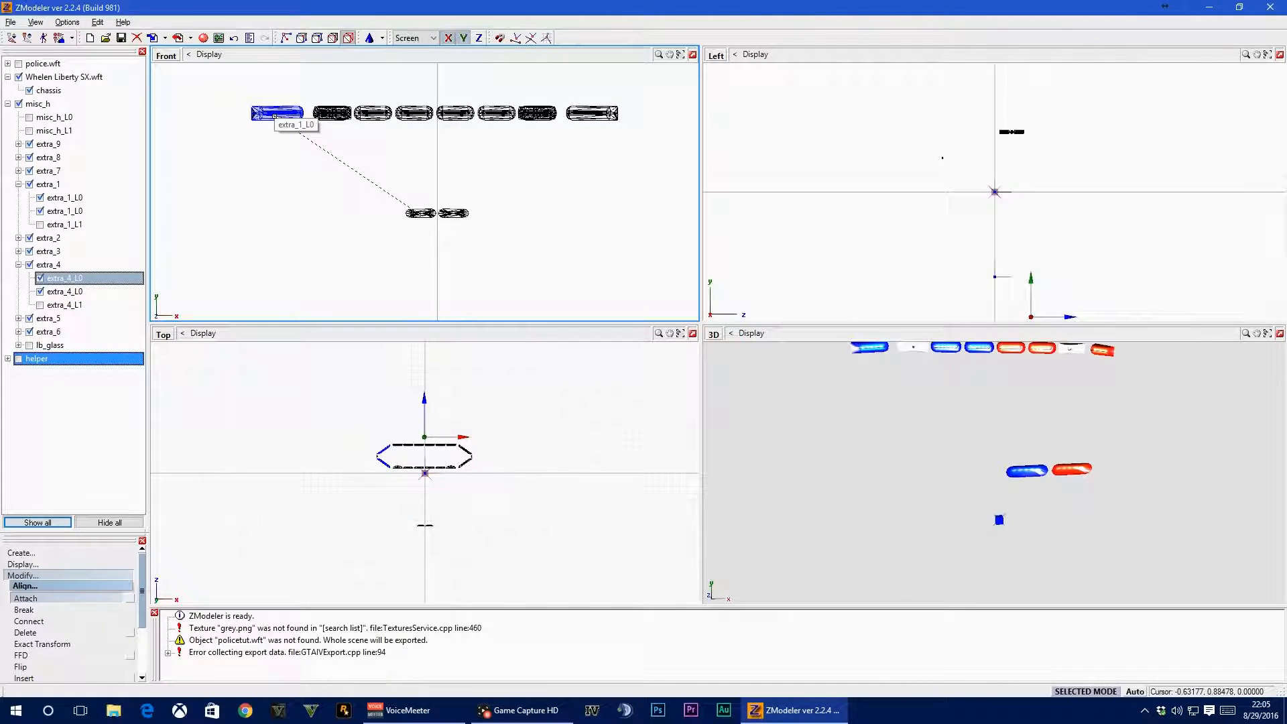
pyautogui.click(274, 116)
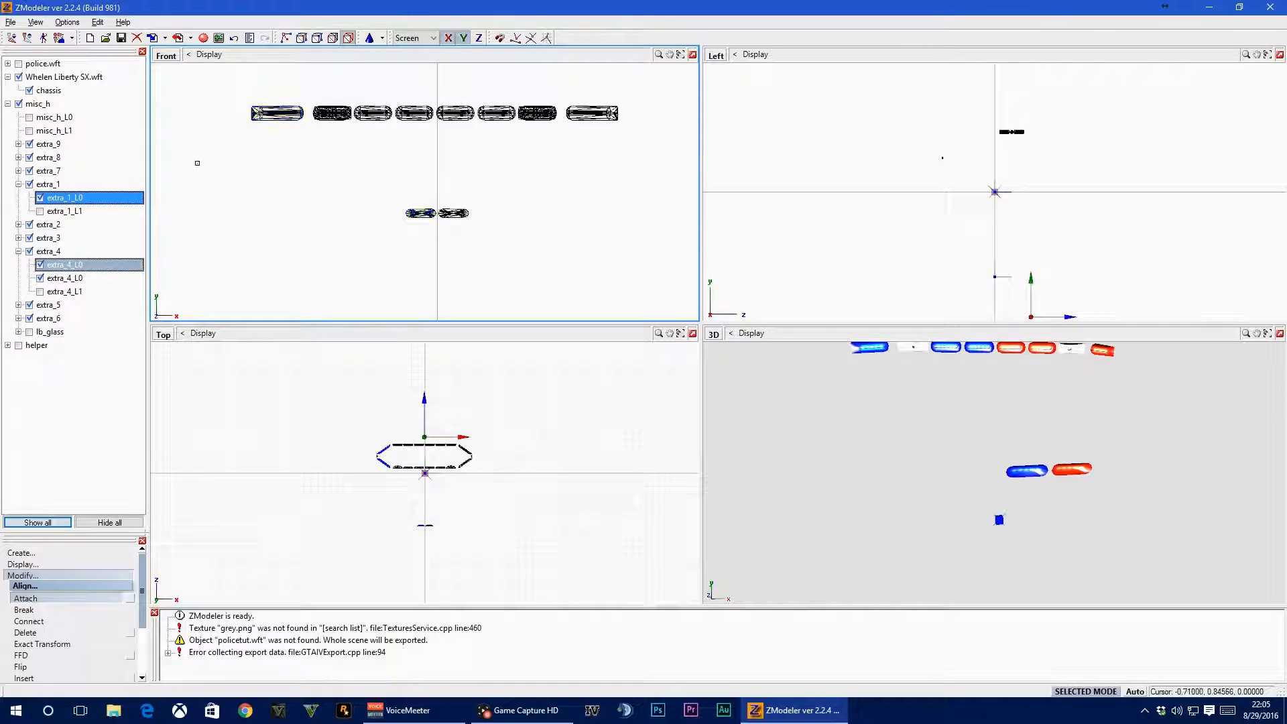
pyautogui.click(79, 200)
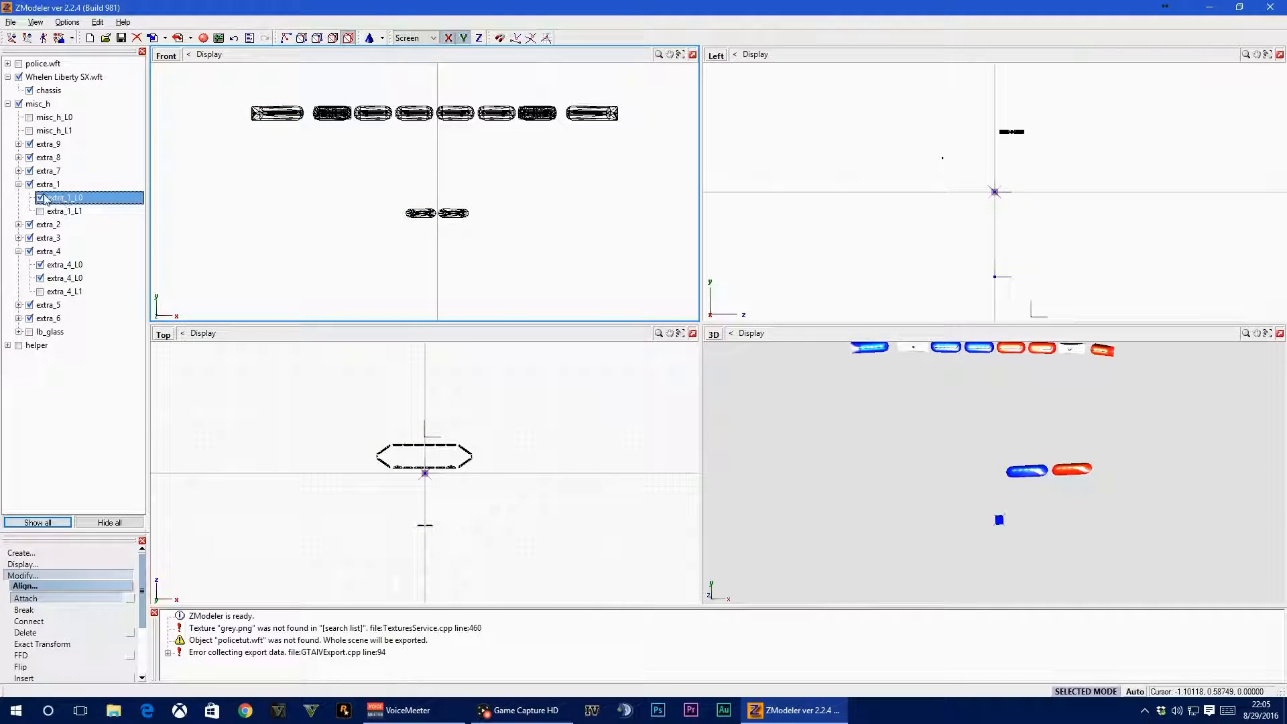
# Toggle the visibility of the combined extra_1_L0 to check which light modules it contains
pyautogui.moveTo(1135, 428)
pyautogui.mouseDown(button='middle')
pyautogui.moveTo(1127, 443)
pyautogui.moveTo(1142, 432)
pyautogui.mouseUp(button='middle')
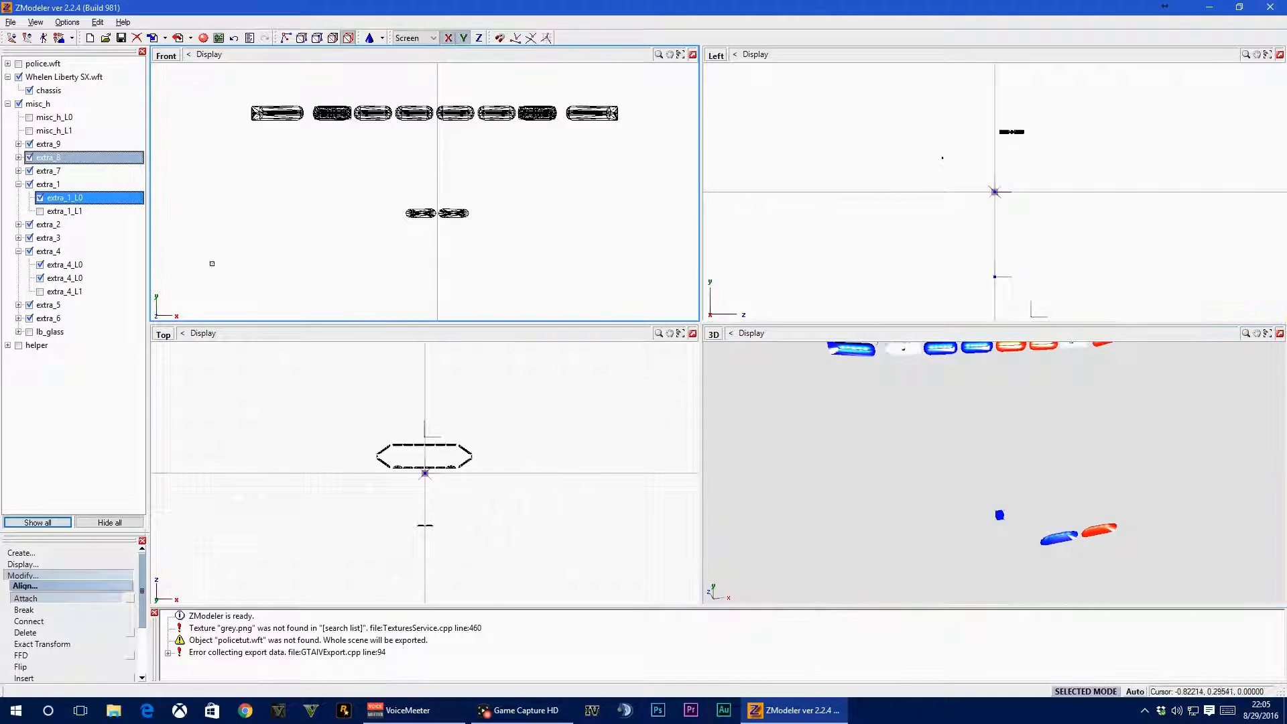
pyautogui.click(40, 198)
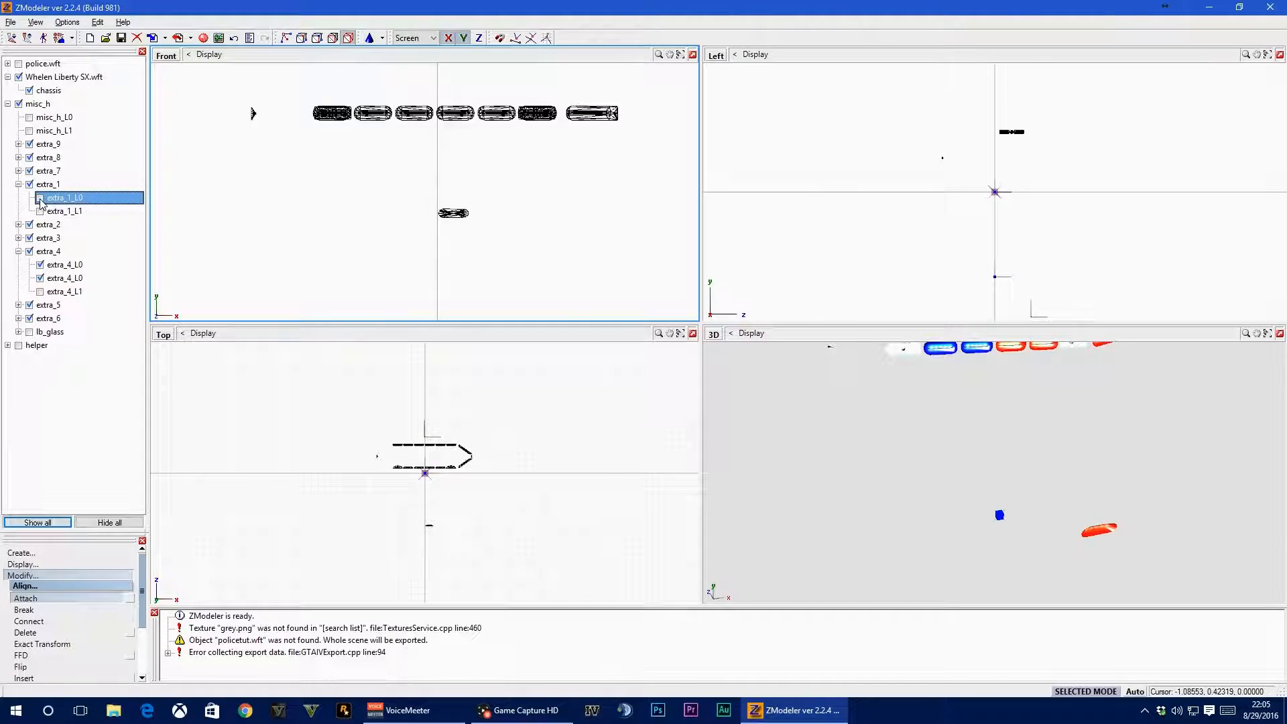
pyautogui.click(40, 198)
pyautogui.click(40, 198)
pyautogui.click(40, 198)
pyautogui.click(40, 198)
pyautogui.click(40, 199)
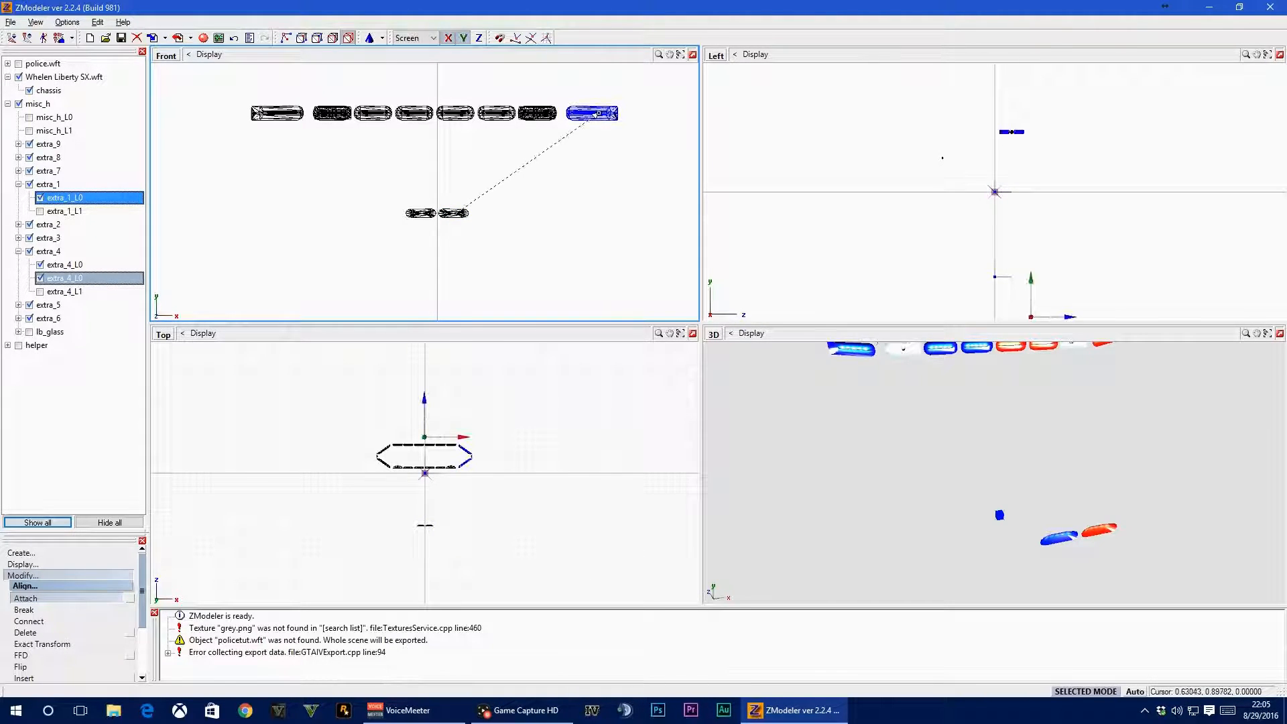
# Attach the dash light's extra_4_L0 to the lightbar's extra_4_L0 and check the combined mesh by toggling its visibility
pyautogui.click(599, 112)
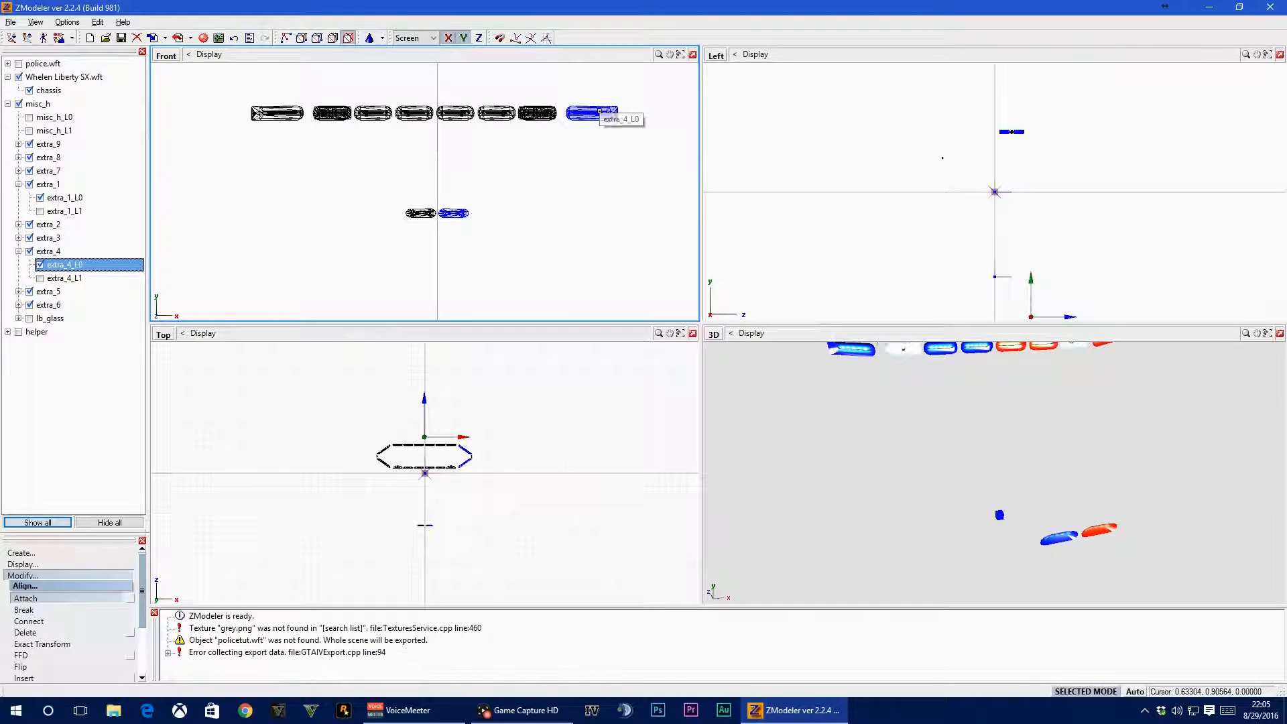
pyautogui.click(40, 266)
pyautogui.click(41, 265)
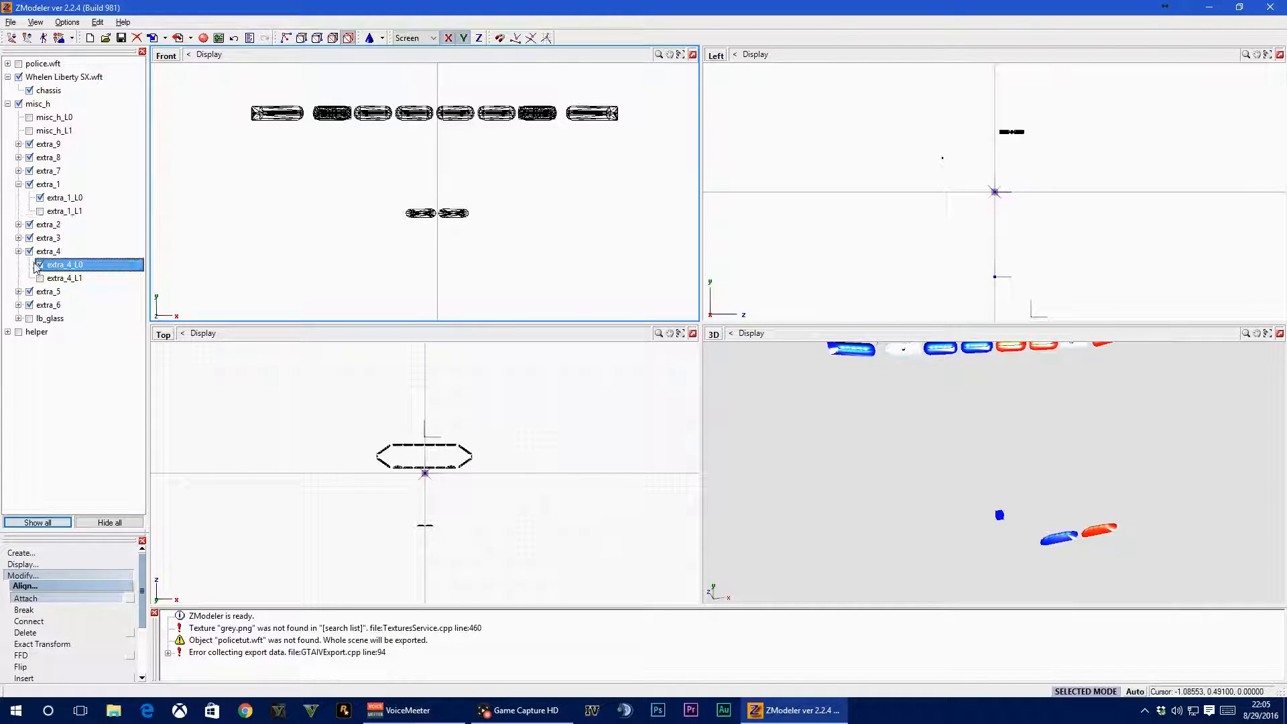
pyautogui.moveTo(1069, 526)
pyautogui.mouseDown(button='middle')
pyautogui.moveTo(1053, 529)
pyautogui.moveTo(1063, 522)
pyautogui.mouseUp(button='middle')
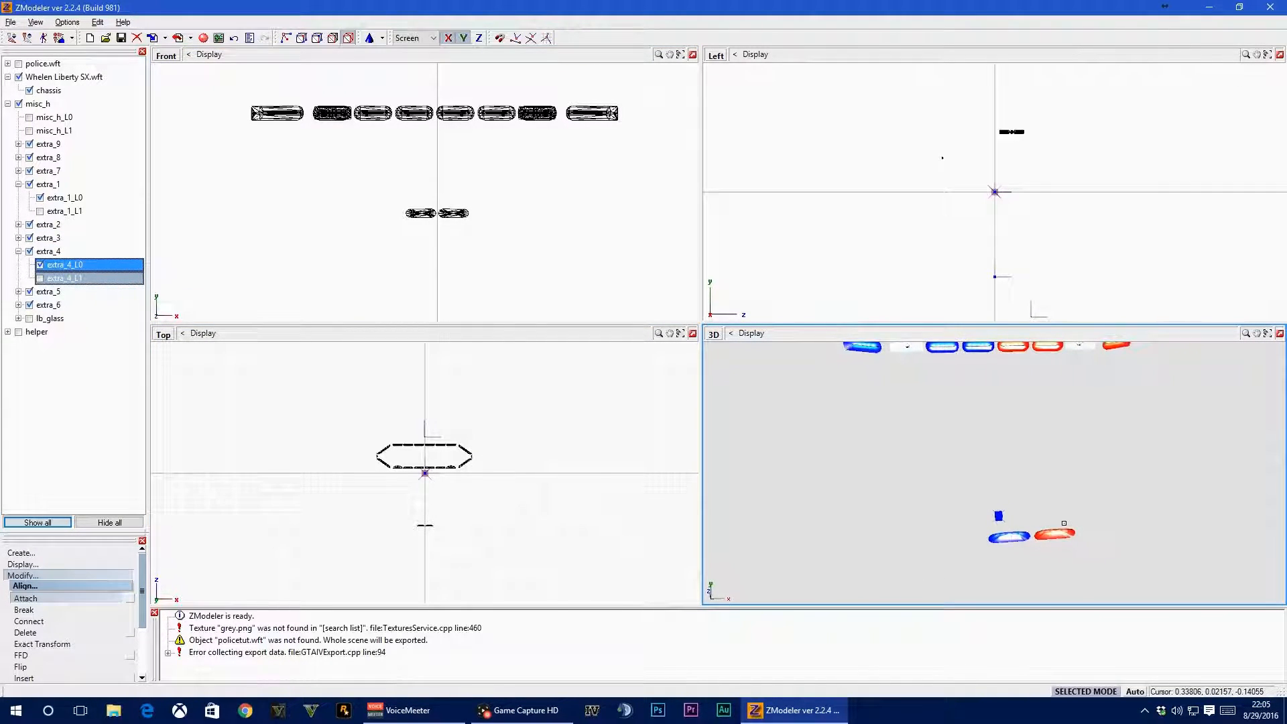
# Show the helper node with its misc_g dash light housing alongside the merged light modules
pyautogui.click(25, 598)
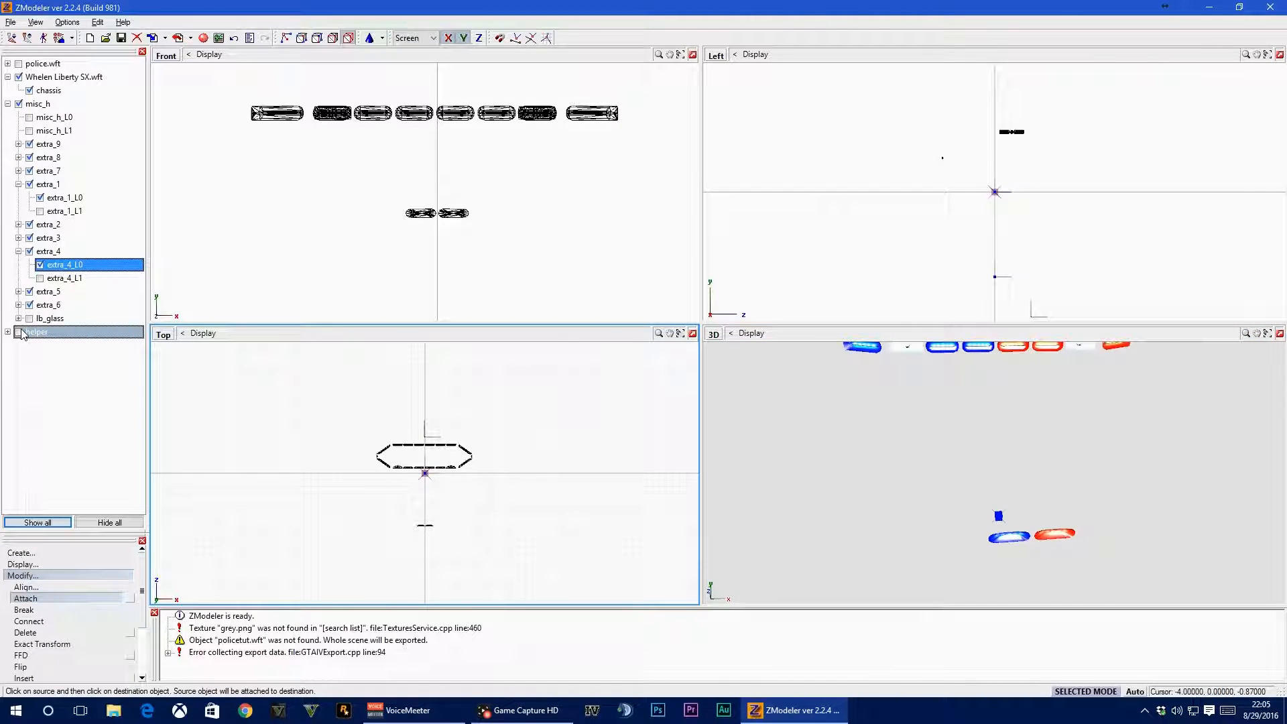
pyautogui.click(19, 332)
pyautogui.click(7, 332)
pyautogui.click(28, 386)
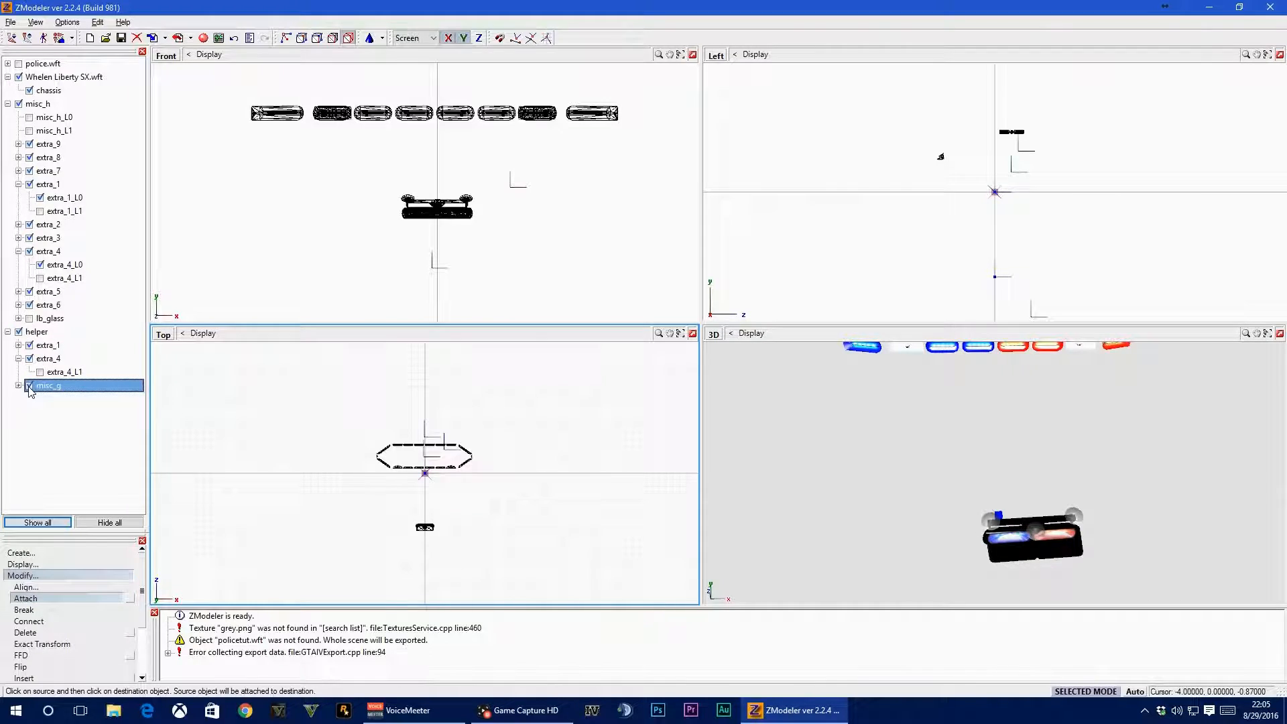
pyautogui.click(964, 538)
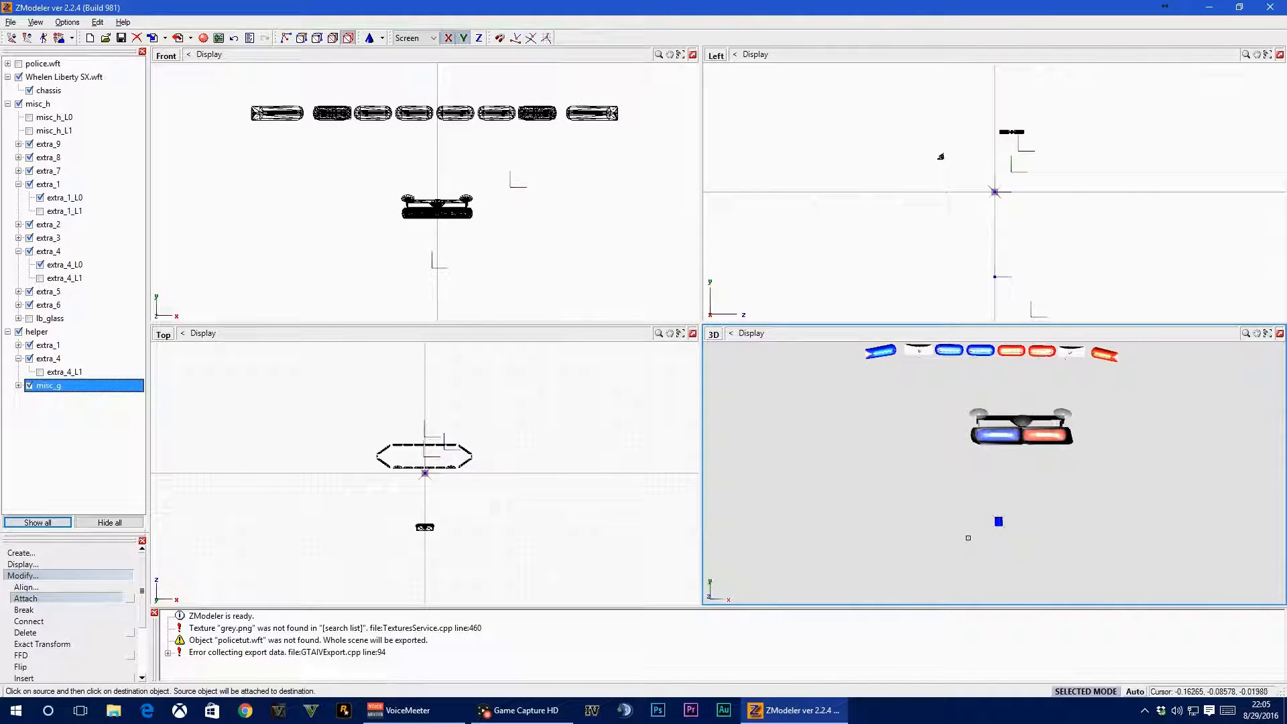
# Show the lightbar's misc_h_L0 body and lb_glass together with the police.wft car
pyautogui.click(28, 118)
pyautogui.click(29, 117)
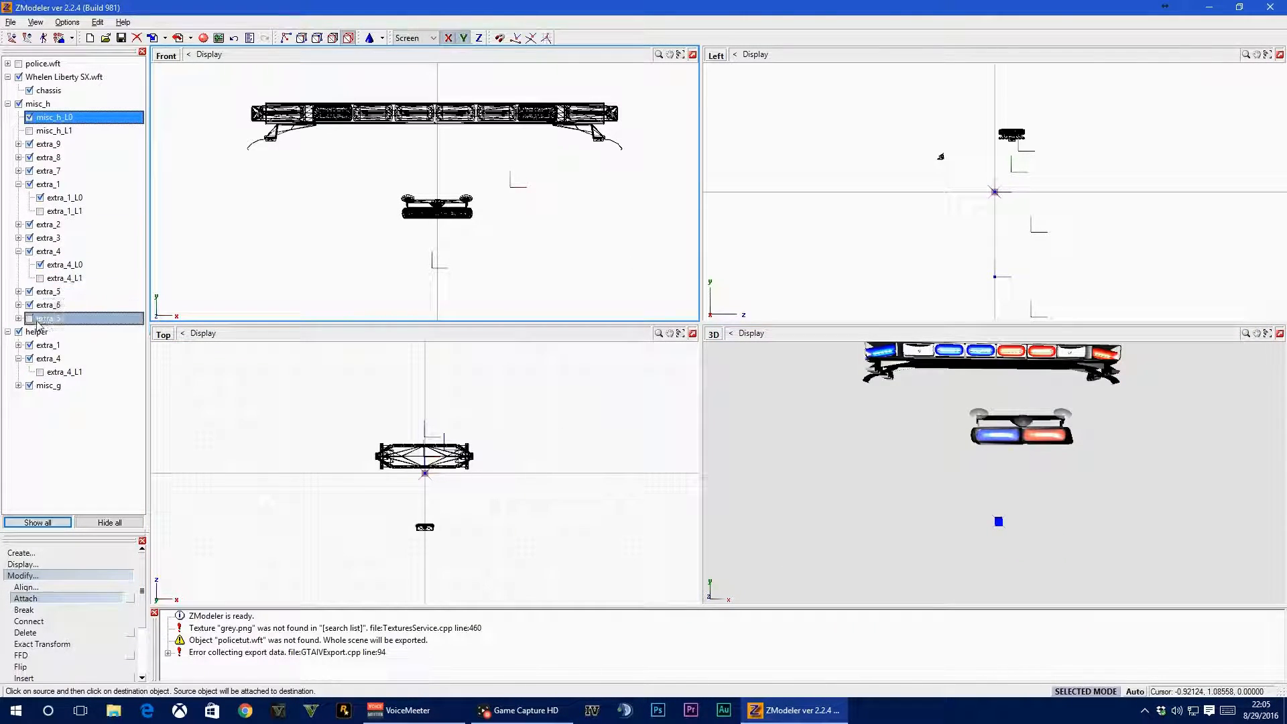
pyautogui.click(29, 319)
pyautogui.click(594, 491)
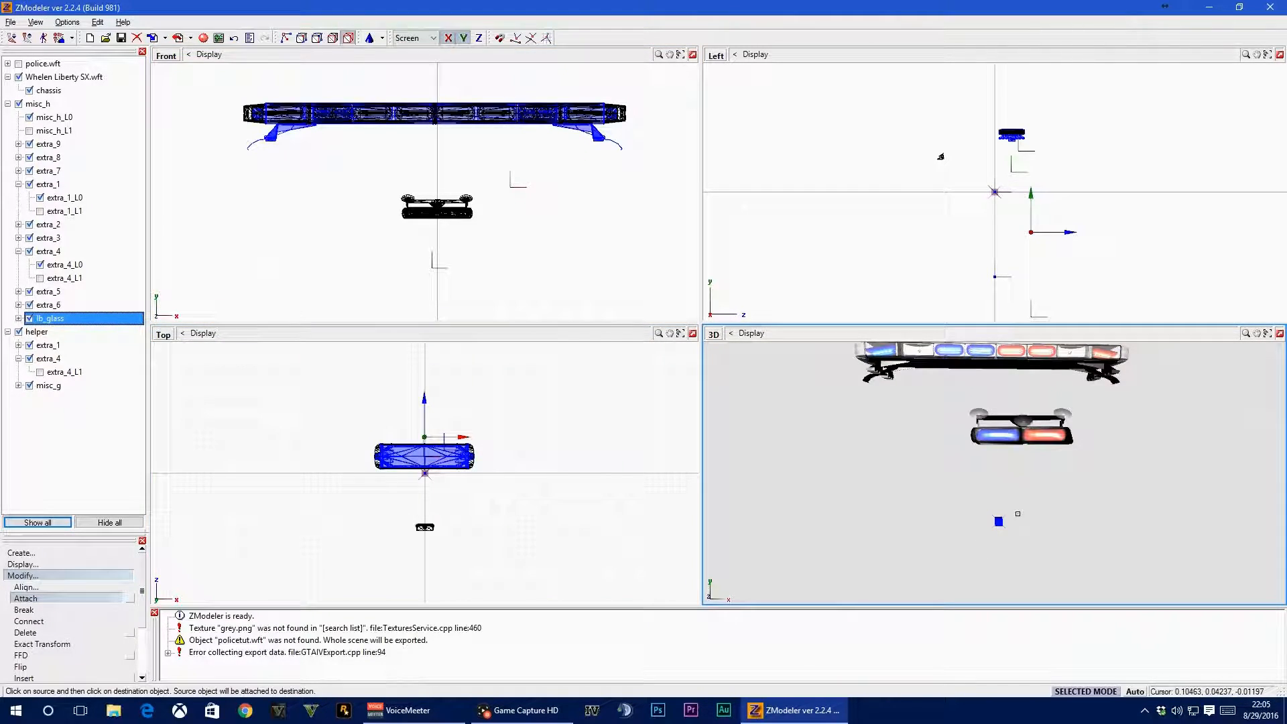
pyautogui.moveTo(965, 429); pyautogui.dragTo(965, 388, button='middle')
pyautogui.click(19, 64)
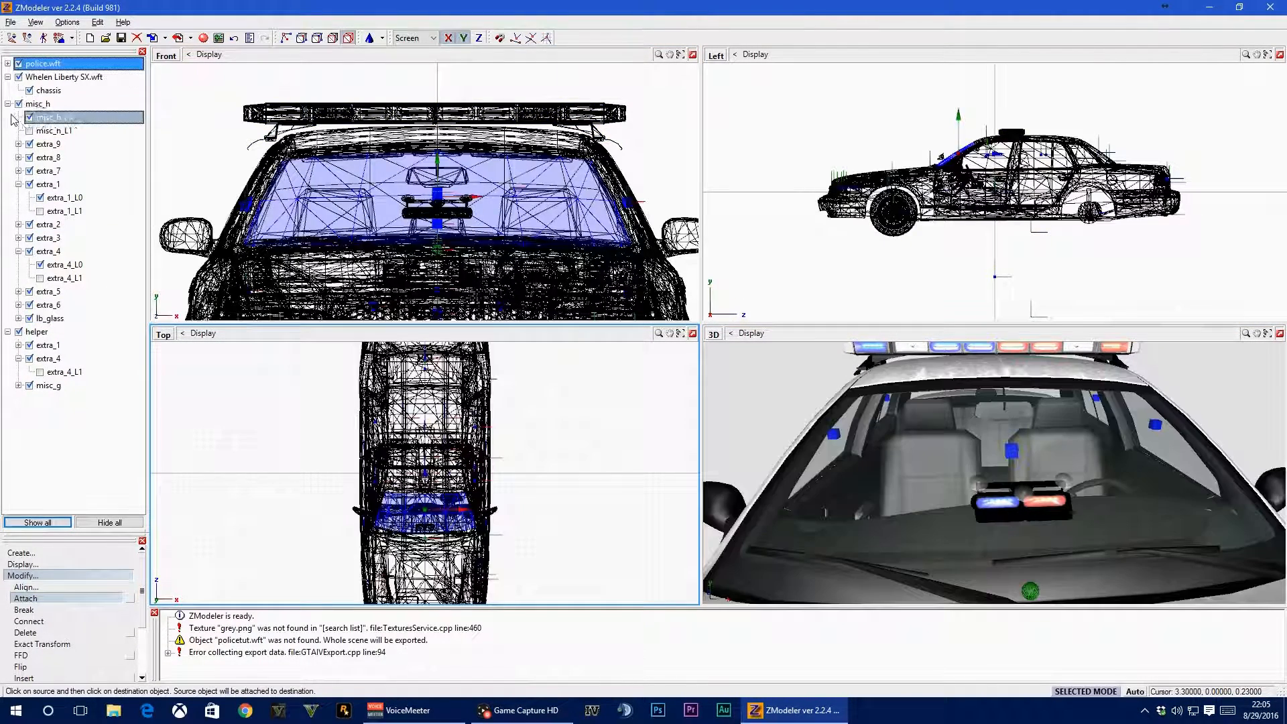
# Collapse the misc_h and helper branches in the scene hierarchy
pyautogui.click(8, 103)
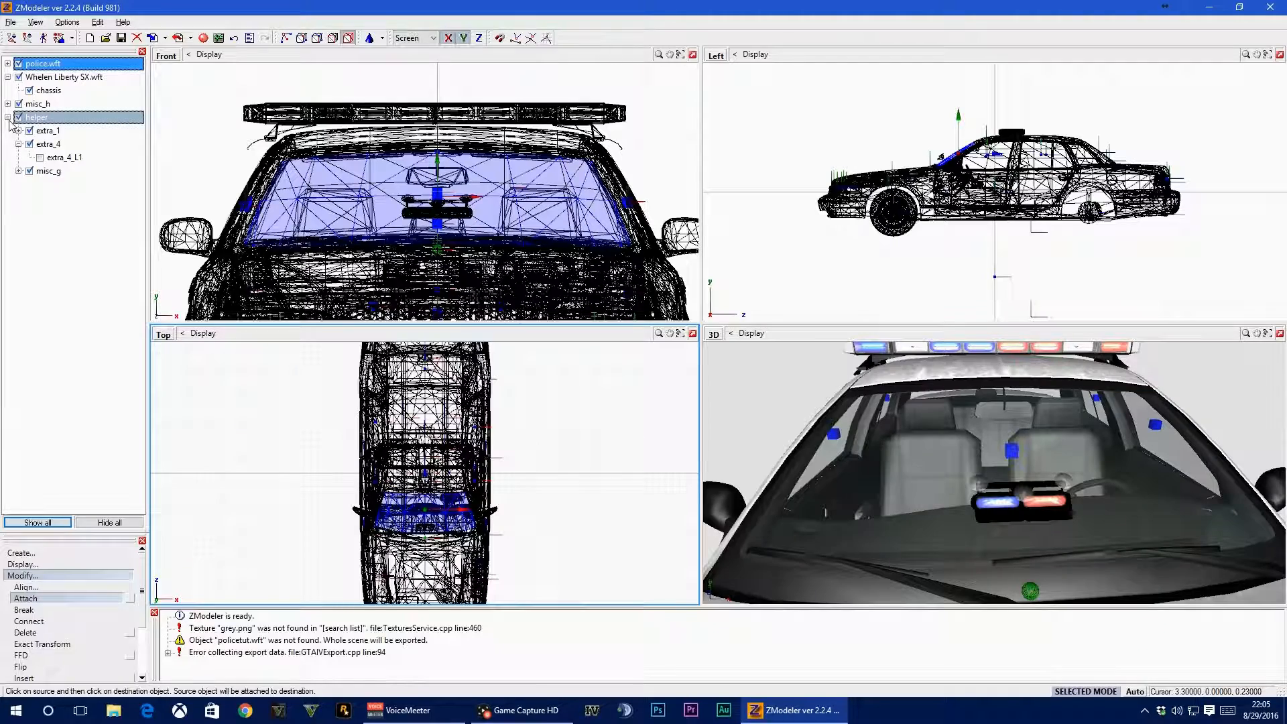
pyautogui.click(20, 105)
pyautogui.click(8, 104)
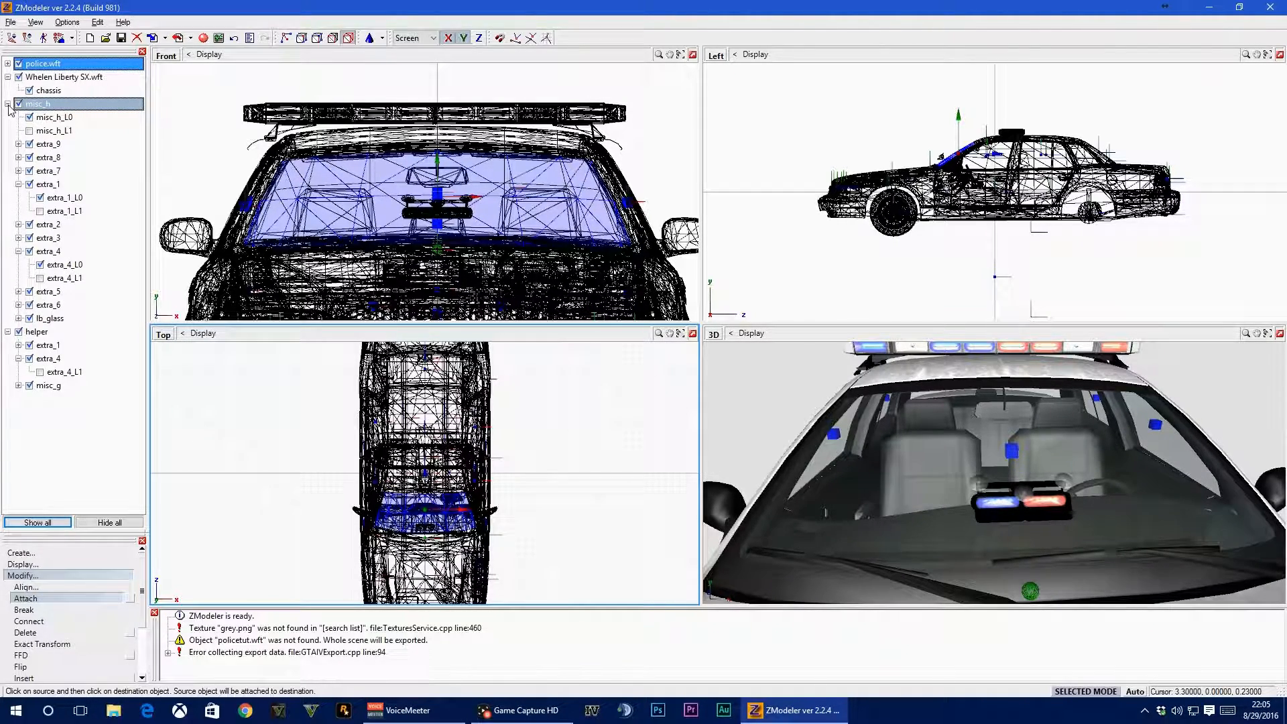
pyautogui.click(8, 104)
pyautogui.click(19, 118)
pyautogui.click(7, 118)
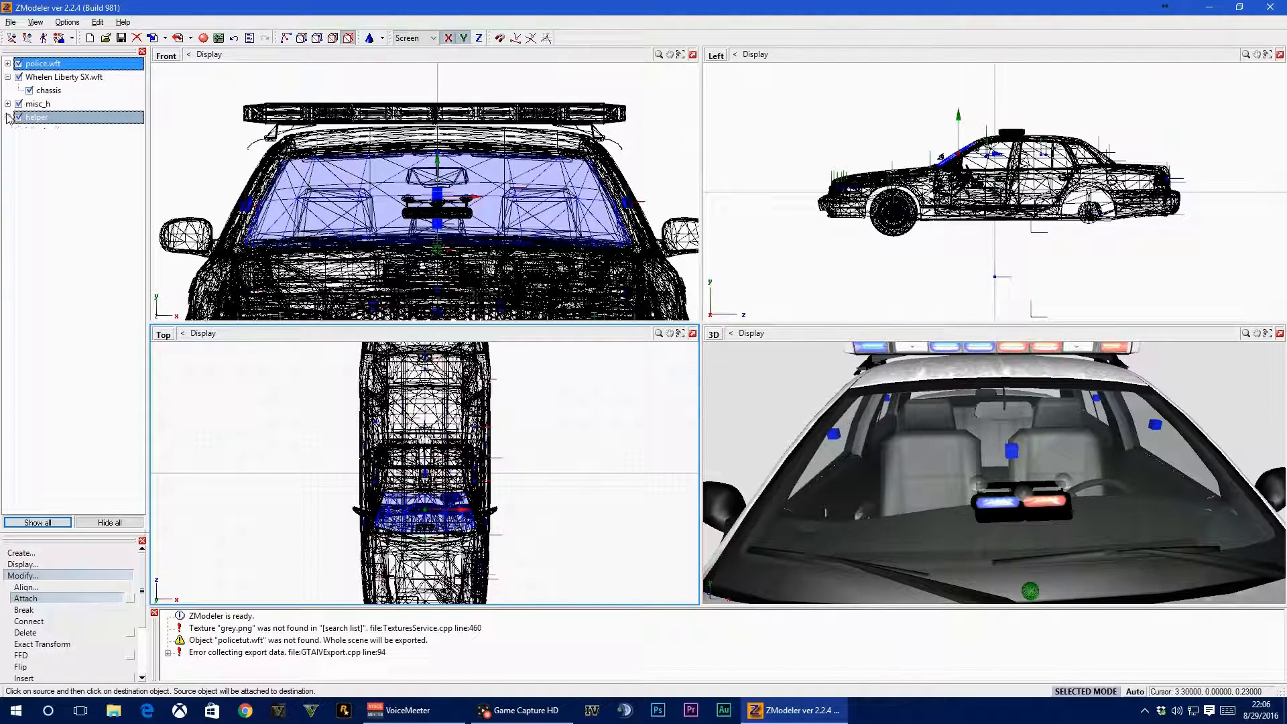
pyautogui.click(20, 104)
pyautogui.click(7, 104)
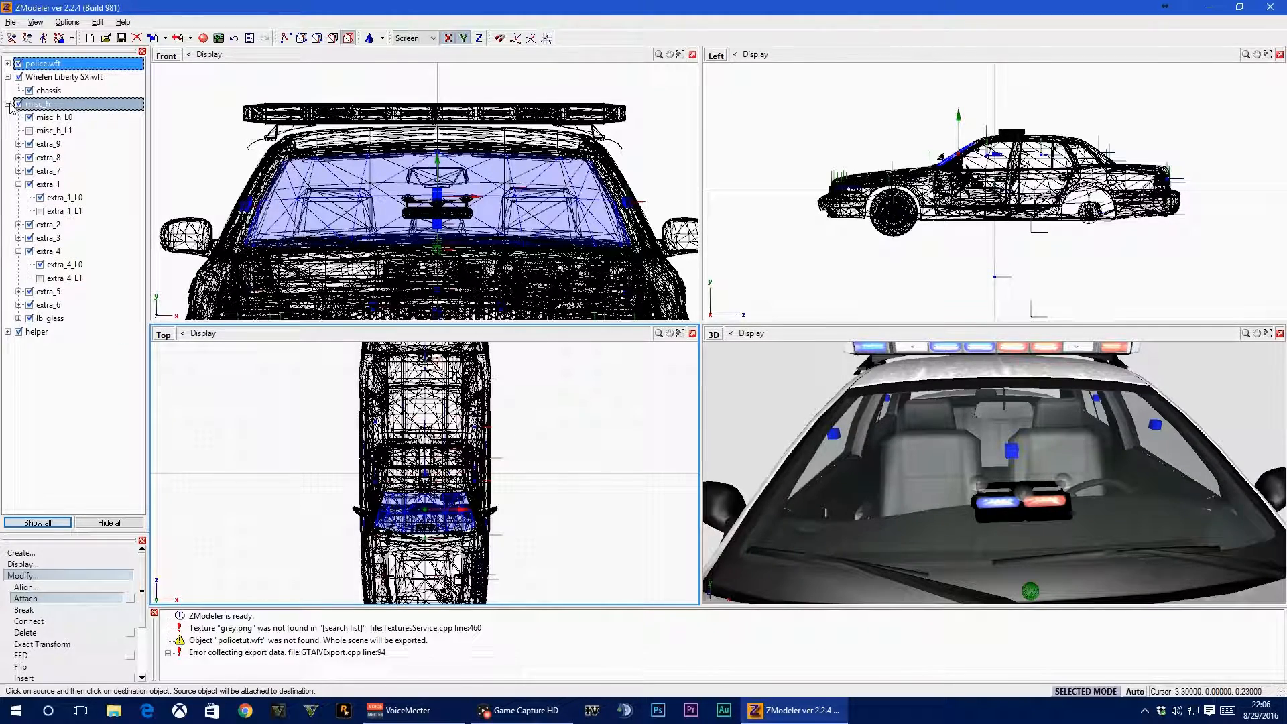
pyautogui.click(7, 104)
# Delete the leftover Whelen Liberty SX.wft node together with its chassis child
pyautogui.click(19, 79)
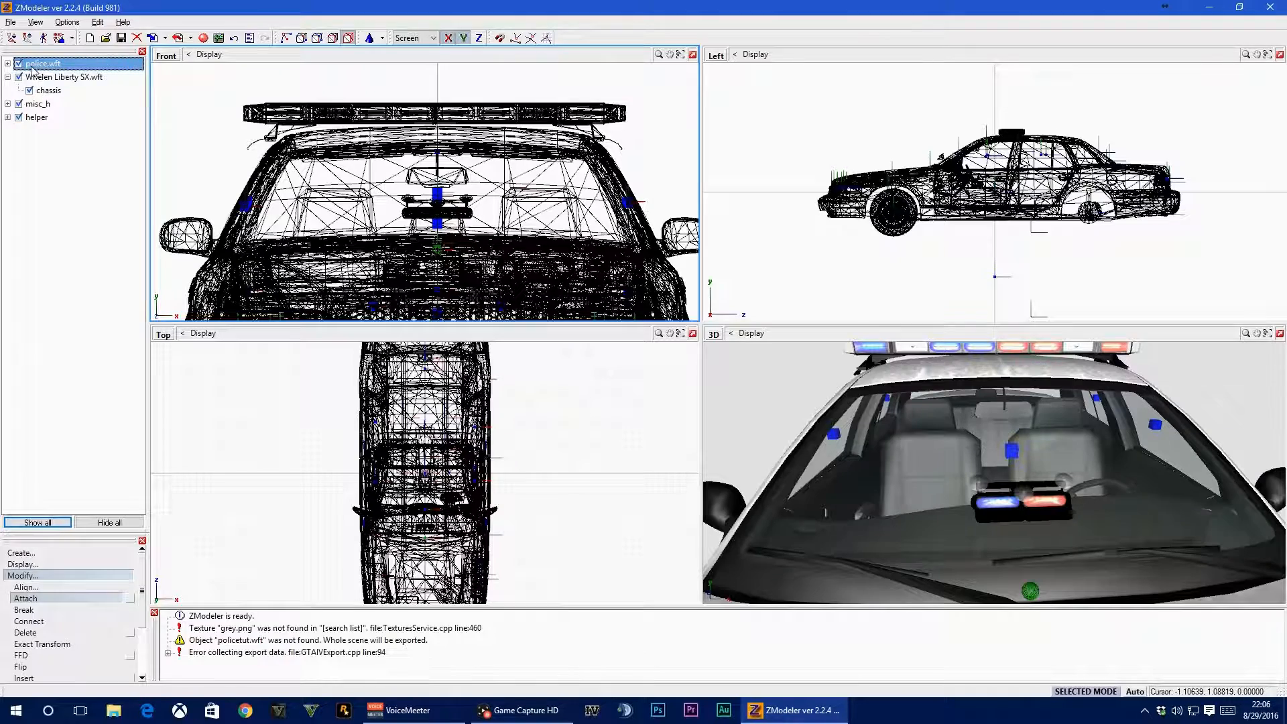
pyautogui.click(29, 92)
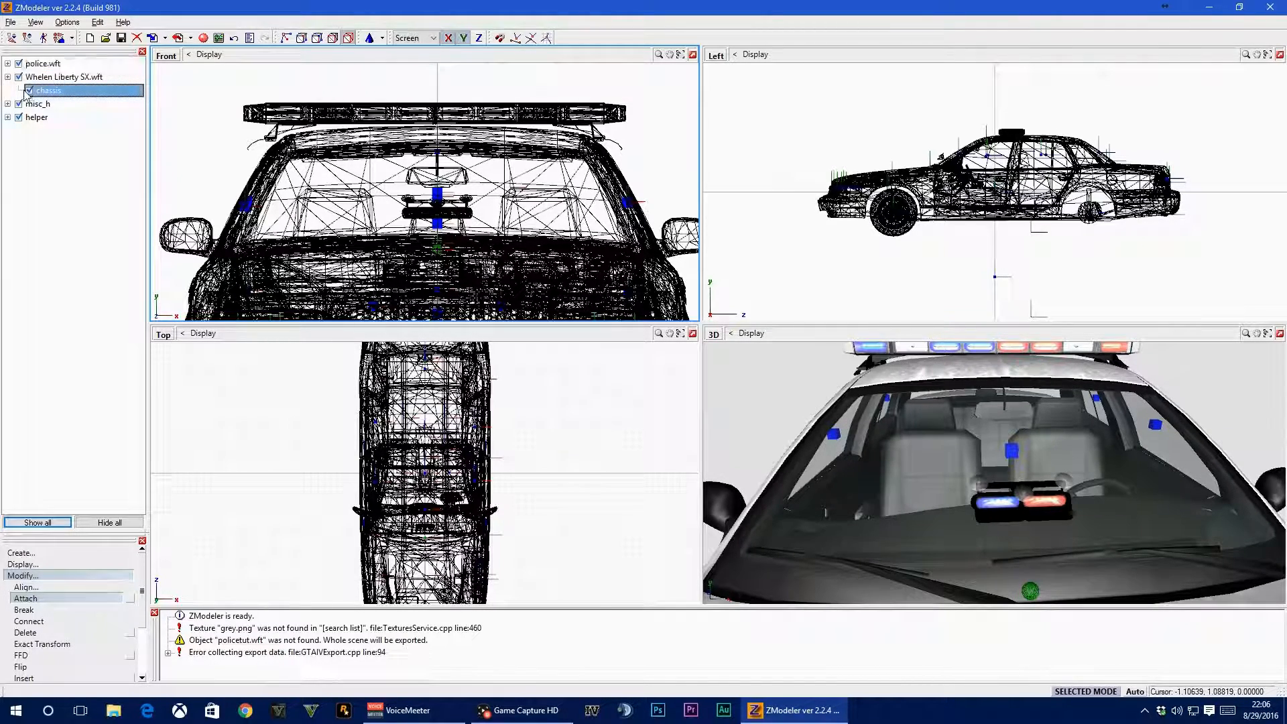
pyautogui.rightClick(58, 89)
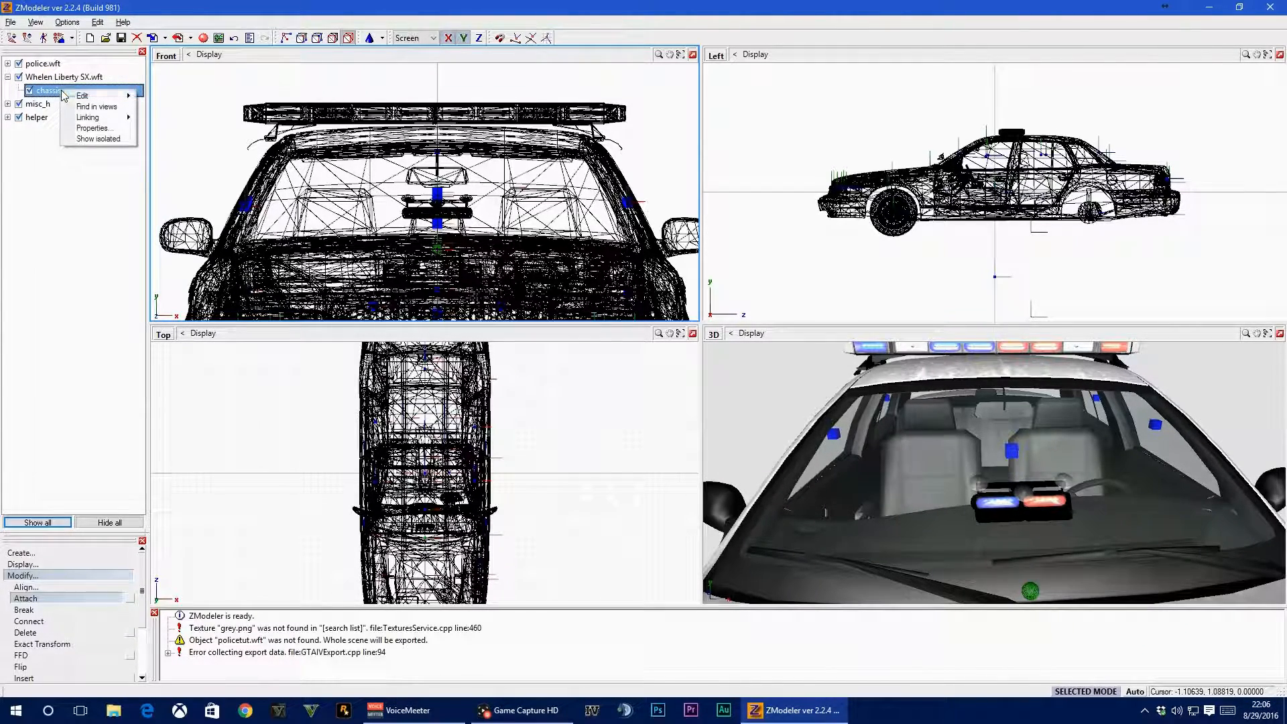
pyautogui.rightClick(45, 77)
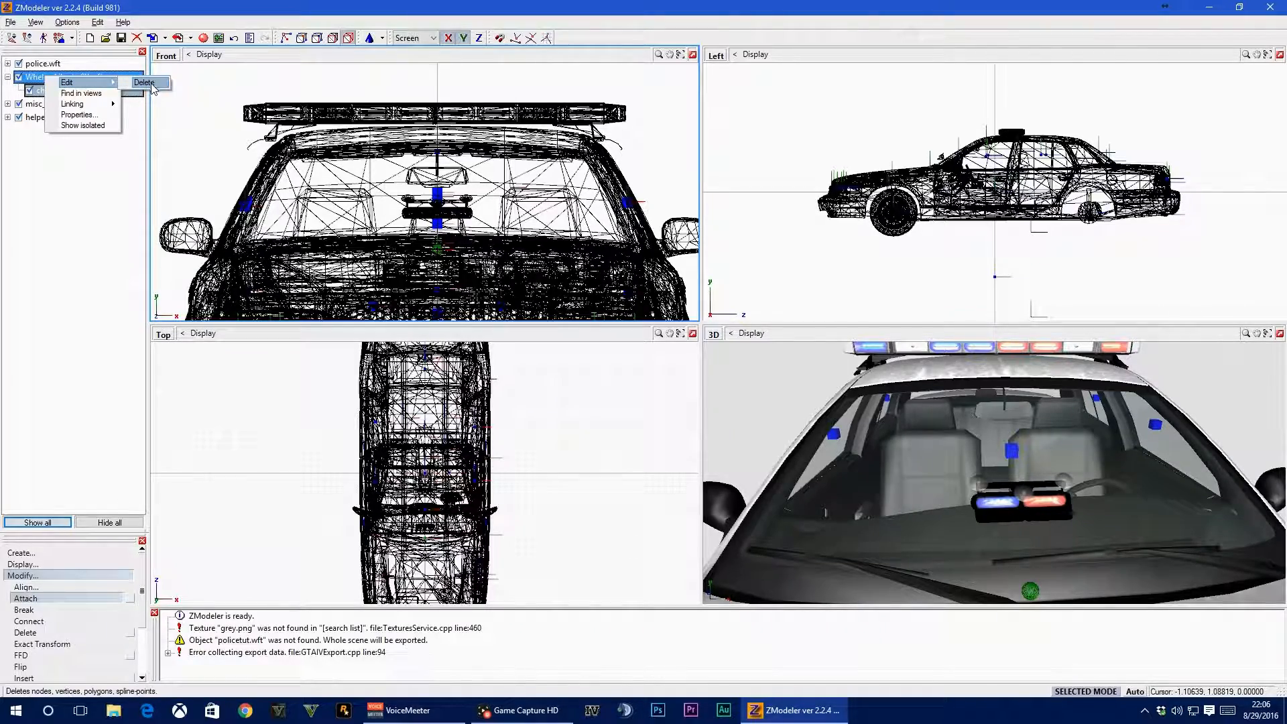
pyautogui.click(144, 81)
# Move the lightbar's misc_h node under the chassis of police.wft and collapse its branch
pyautogui.moveTo(61, 78); pyautogui.dragTo(76, 131)
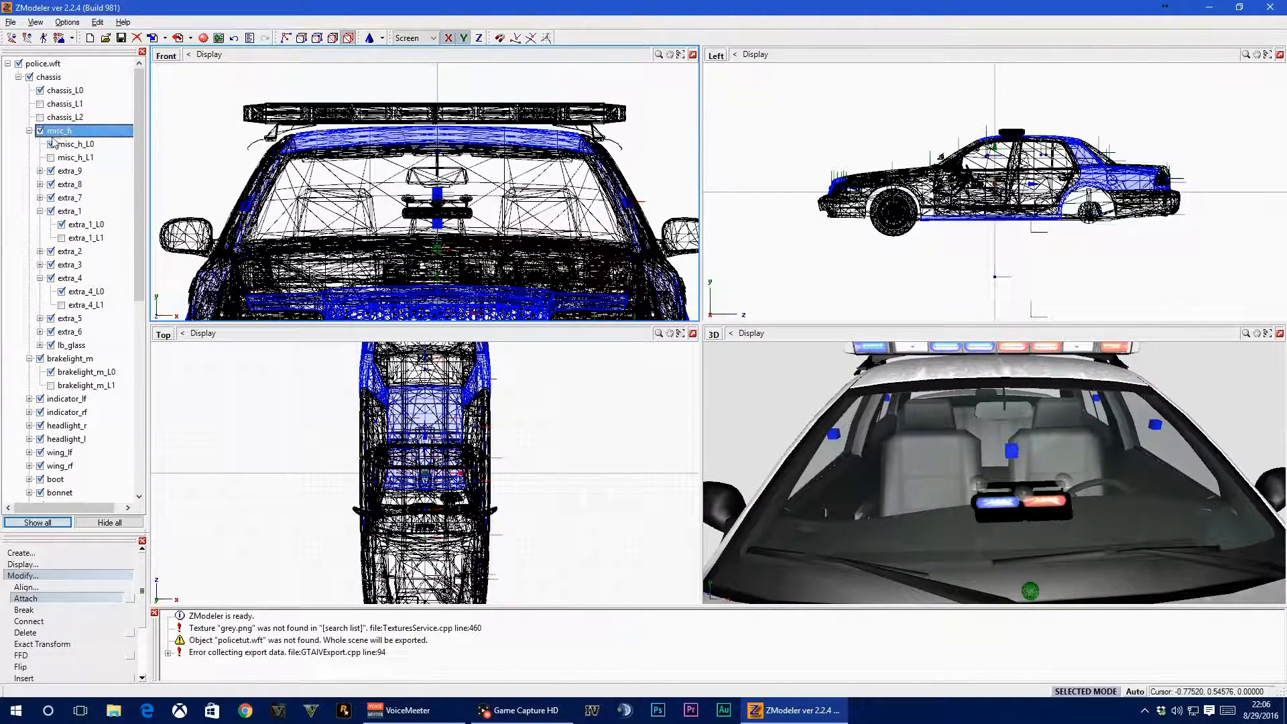
pyautogui.click(29, 359)
pyautogui.click(28, 131)
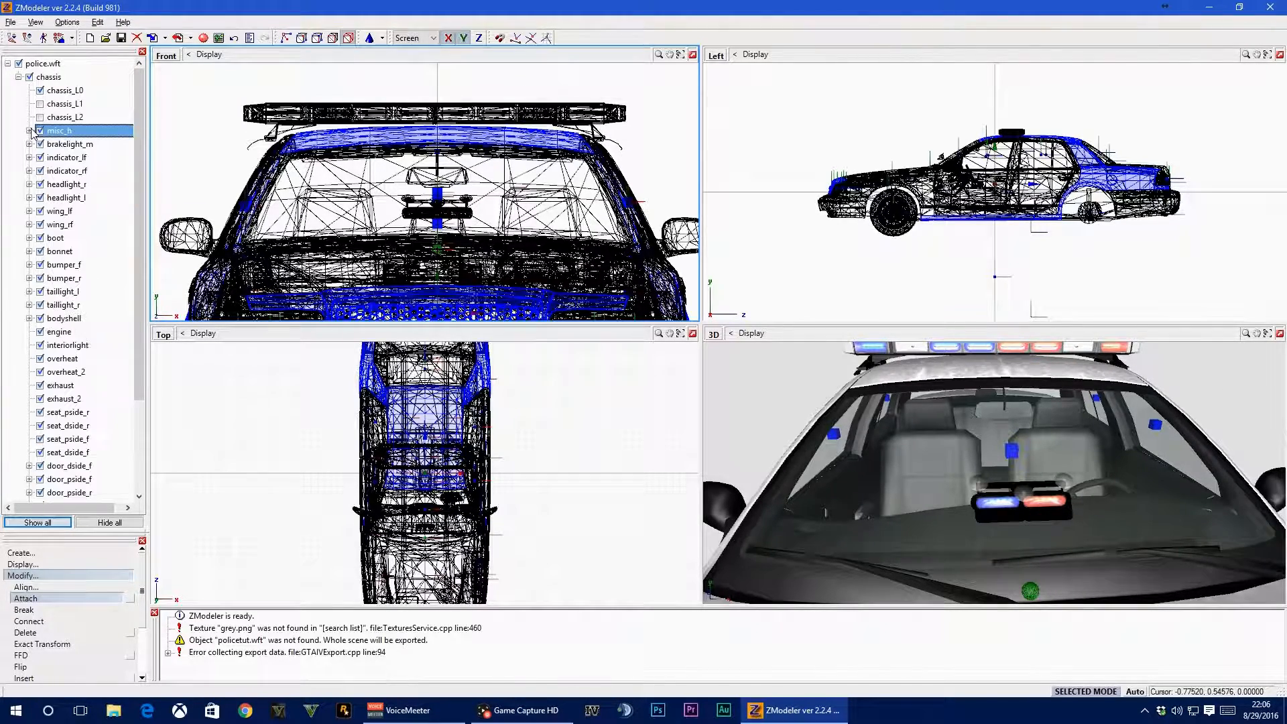
# Move the dash light's helper node under the chassis of police.wft, then collapse the helper and chassis branches
pyautogui.click(19, 77)
pyautogui.click(8, 90)
pyautogui.click(7, 90)
pyautogui.moveTo(40, 92); pyautogui.dragTo(102, 125)
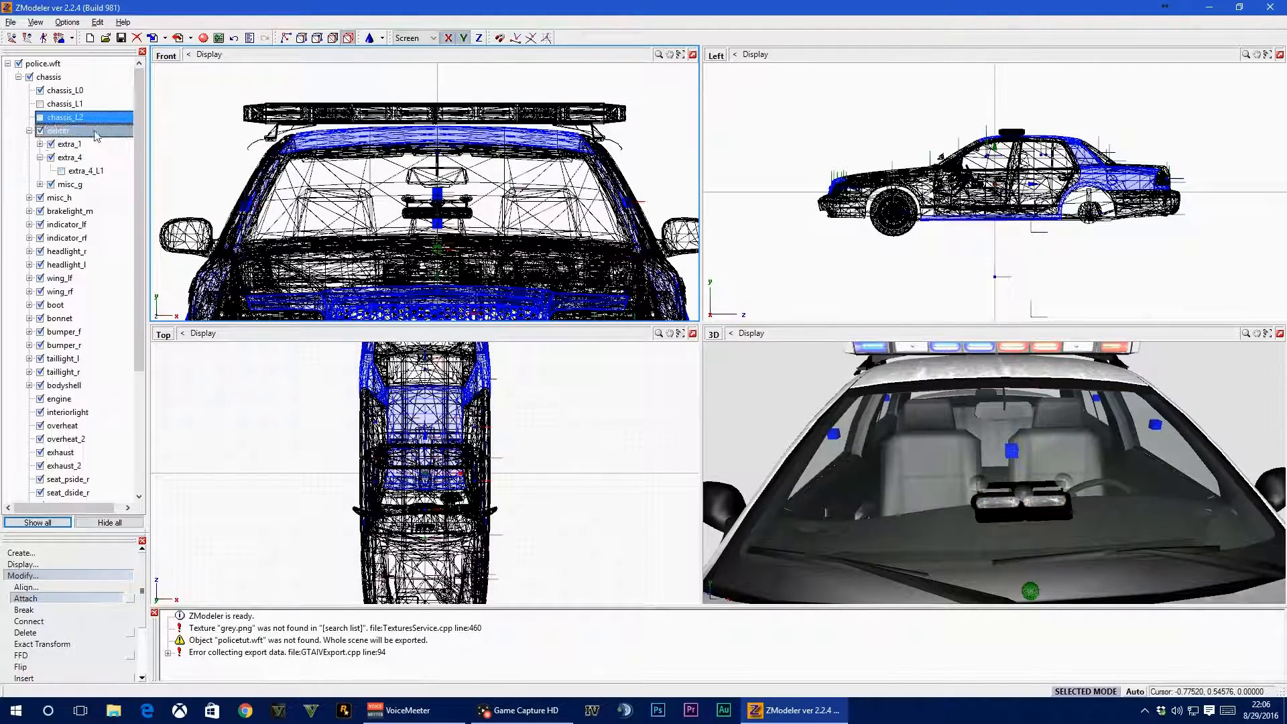
pyautogui.click(29, 131)
pyautogui.click(19, 77)
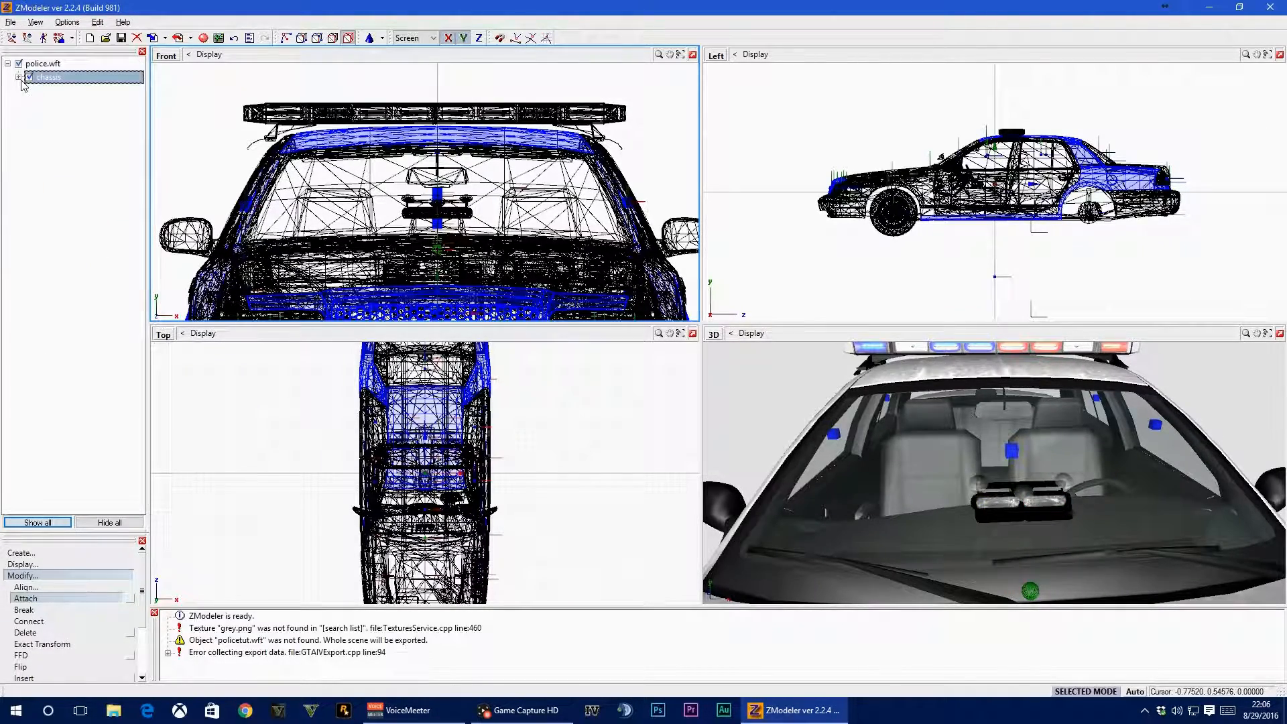
pyautogui.scroll(-3, 952, 435)
pyautogui.moveTo(952, 436); pyautogui.dragTo(1073, 494, button='middle')
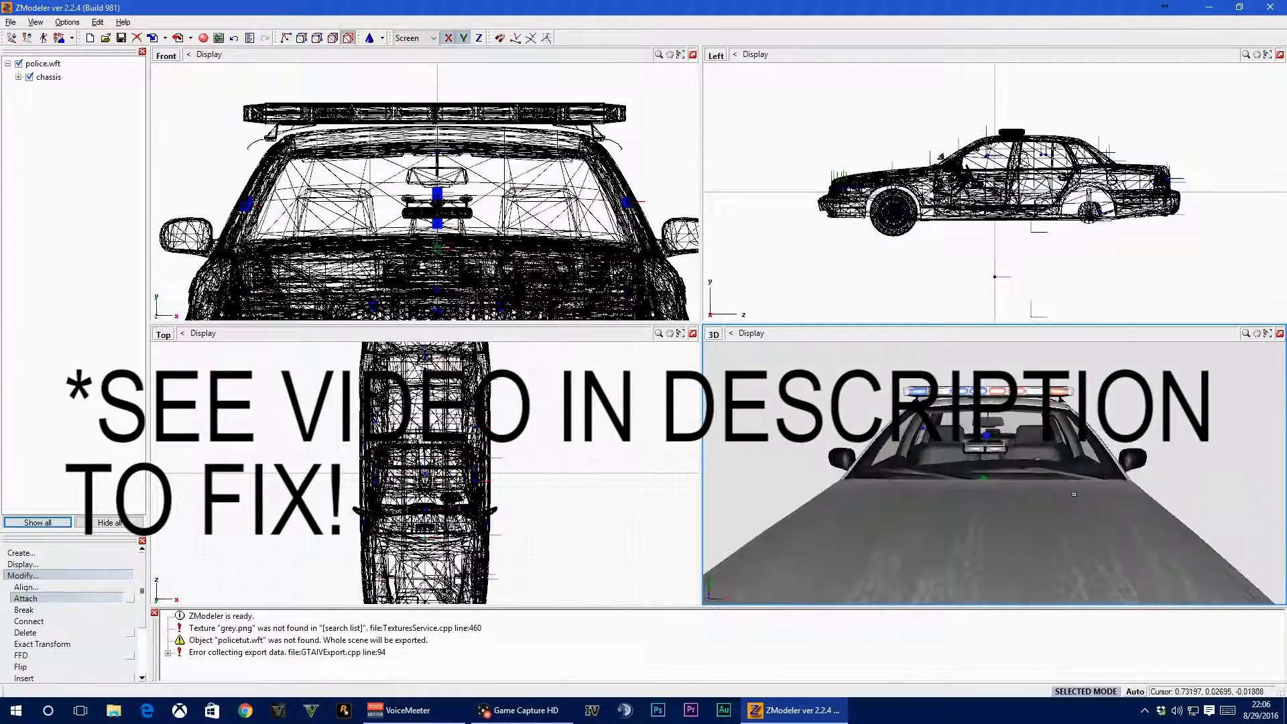
pyautogui.moveTo(1010, 443); pyautogui.dragTo(1096, 482, button='middle')
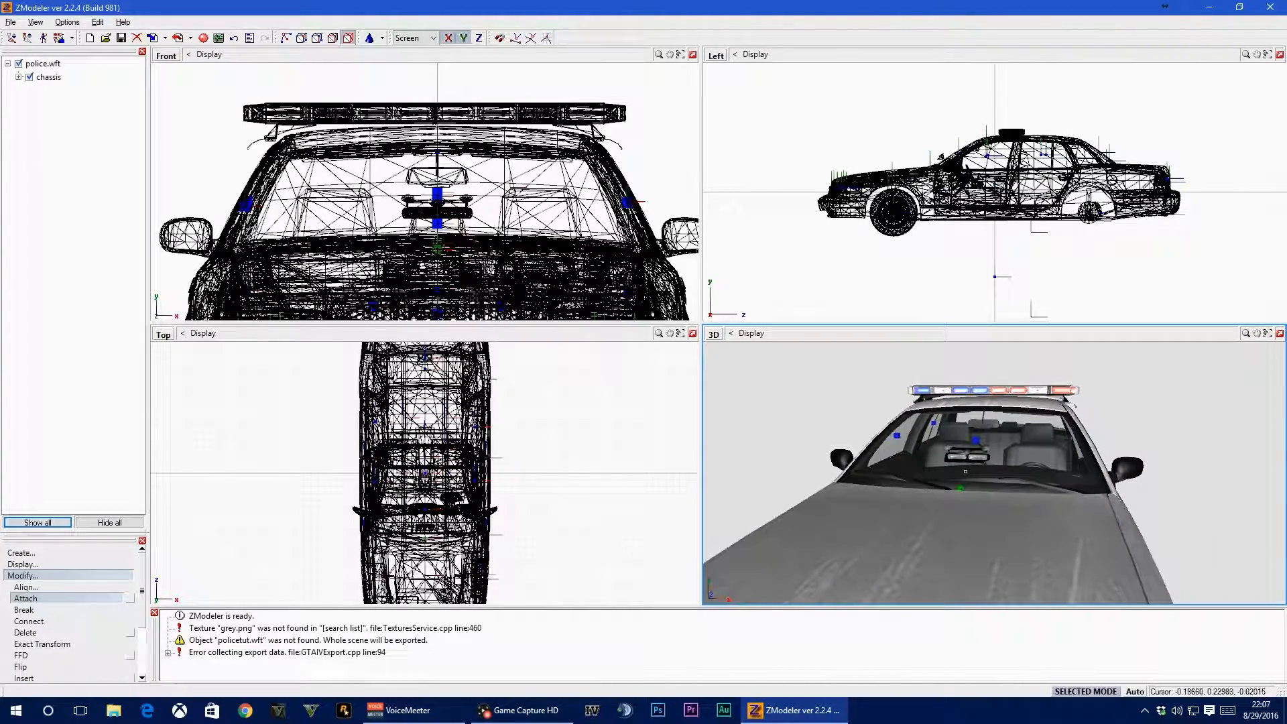